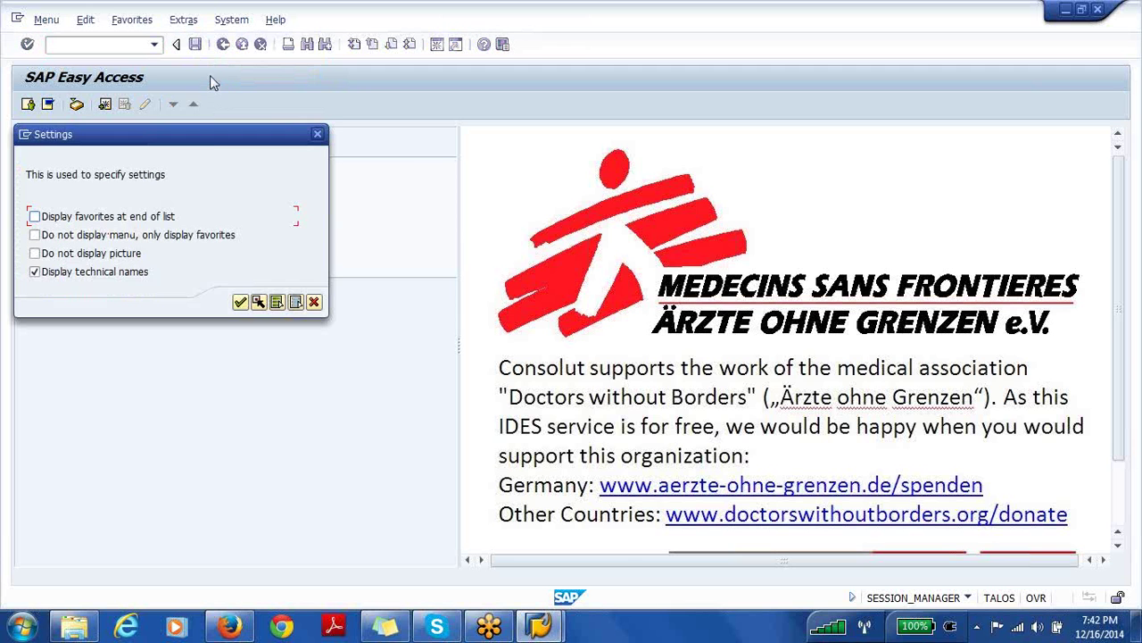
# Set the SAP Easy Access display settings to not display the picture and confirm them.
pyautogui.click(34, 254)
pyautogui.click(240, 304)
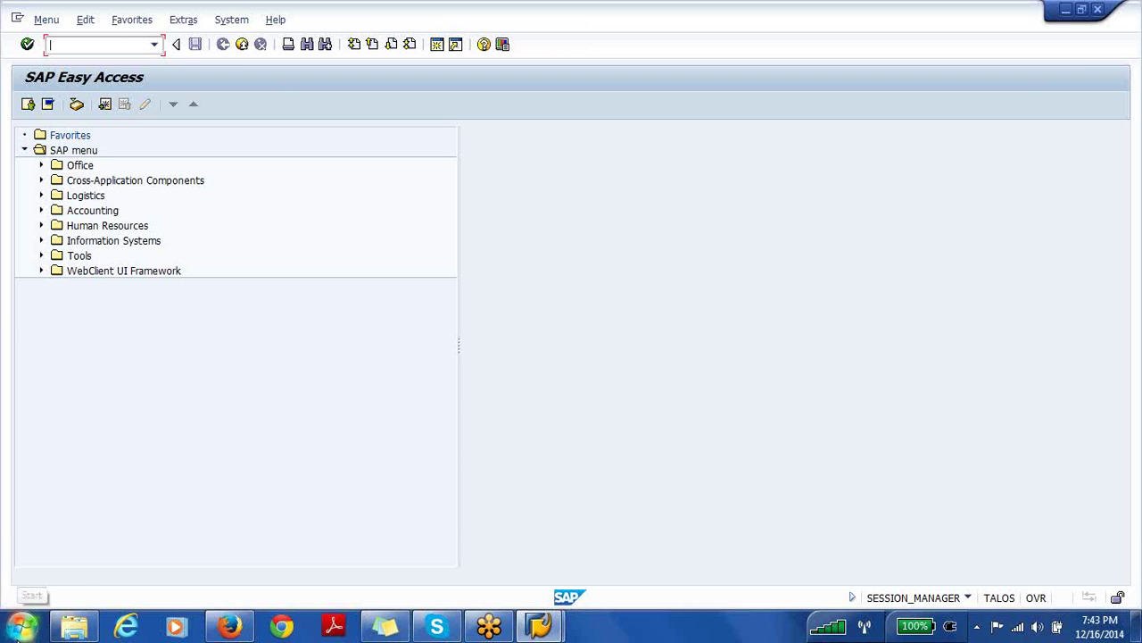
# Switch to Word 2013 and create a blank document.
pyautogui.click(23, 628)
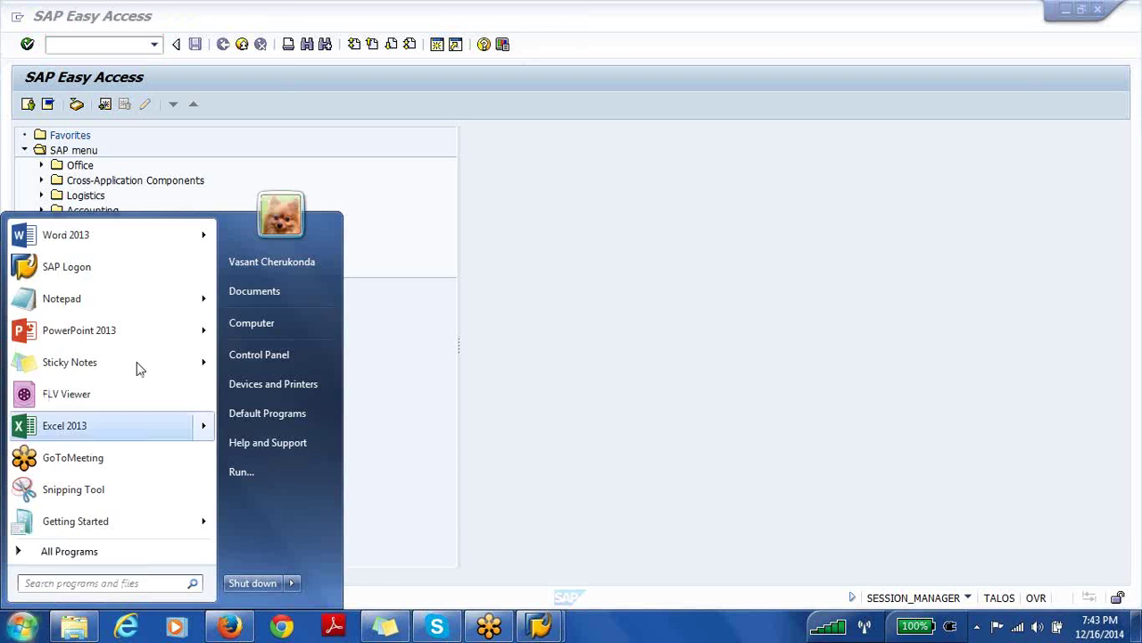
pyautogui.click(62, 237)
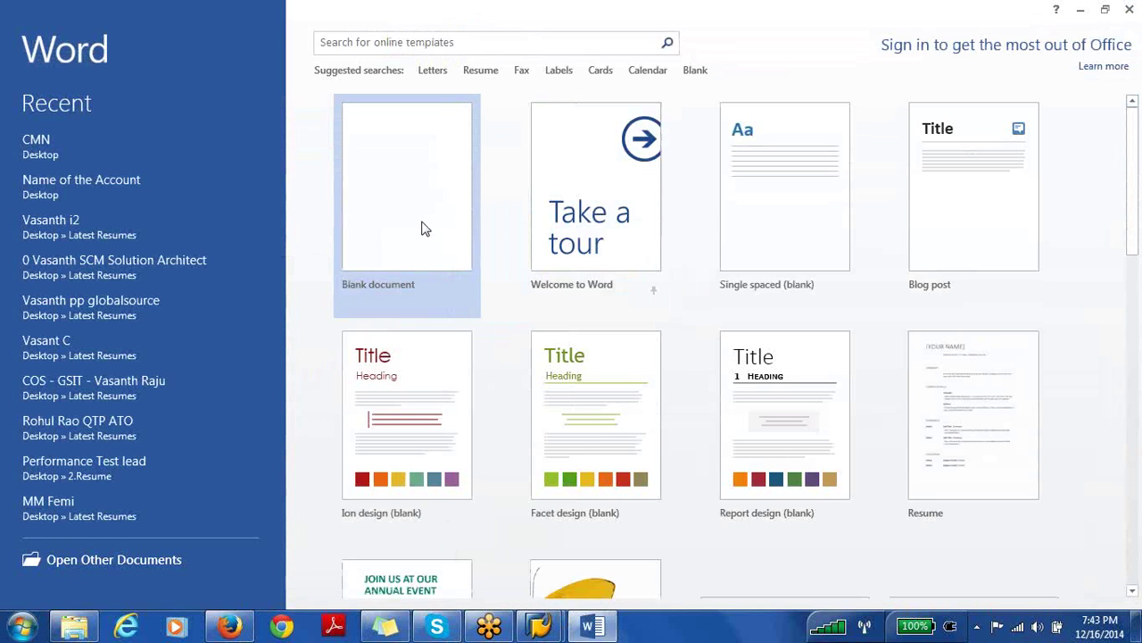
pyautogui.click(424, 230)
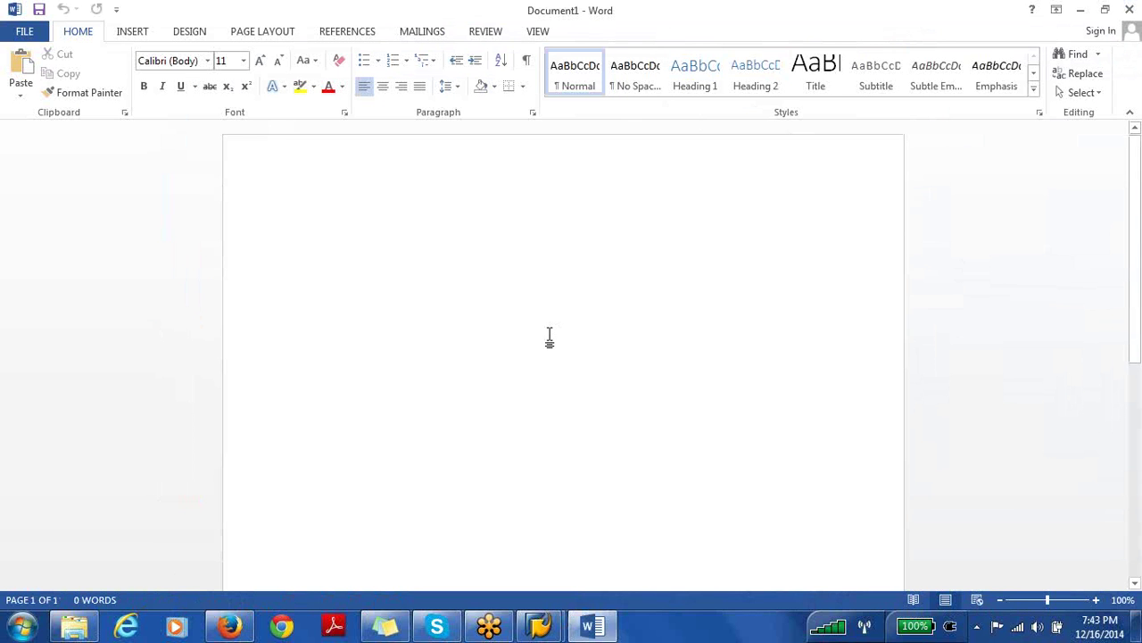
# Start a numbered list with the items "Organizational information" and "Master Data set up".
pyautogui.write('1. ')
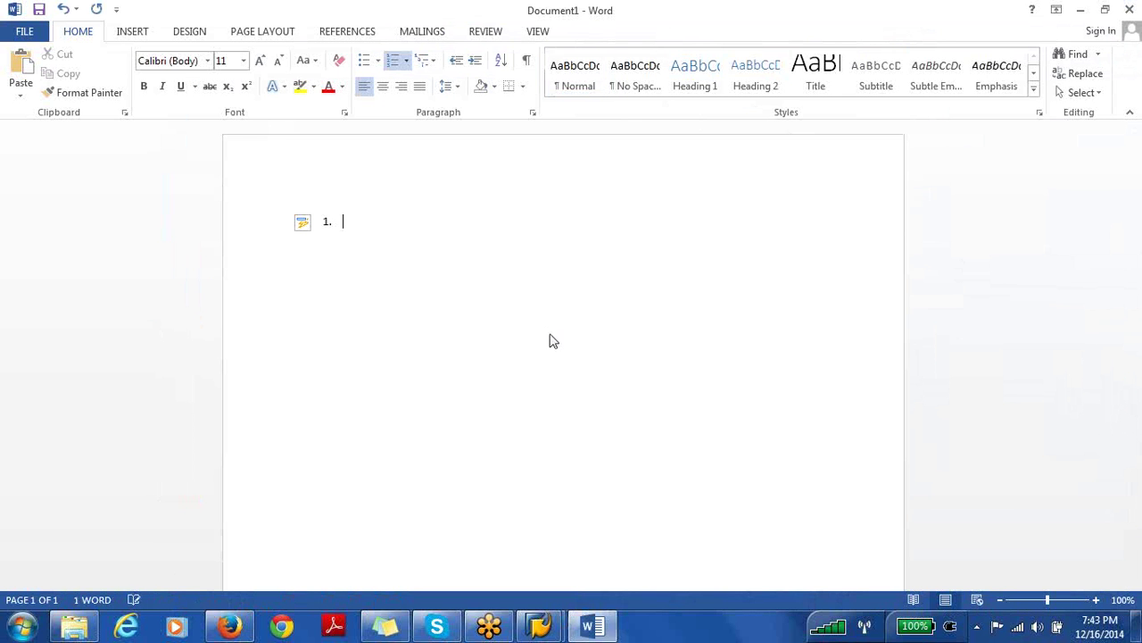
pyautogui.write('Organizational ')
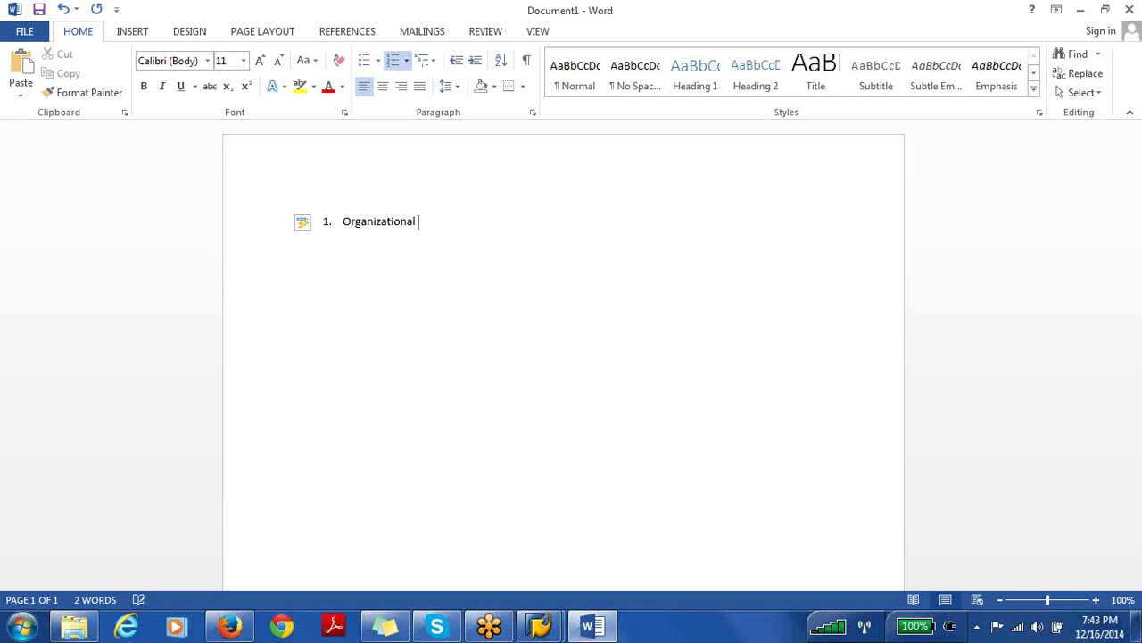
pyautogui.write('information')
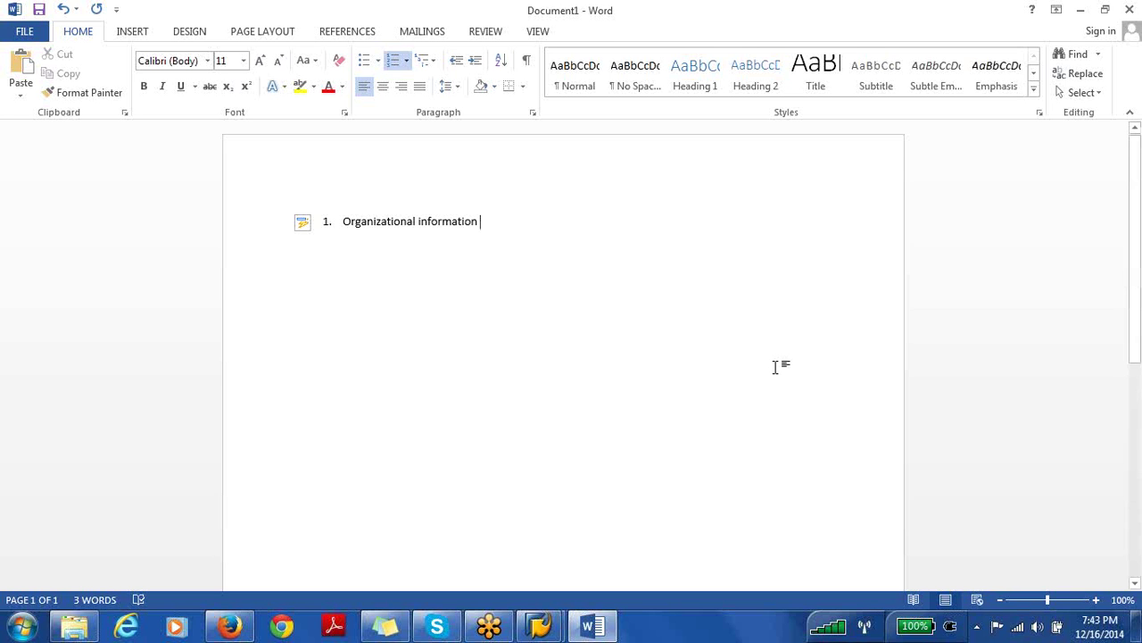
pyautogui.press('Return')
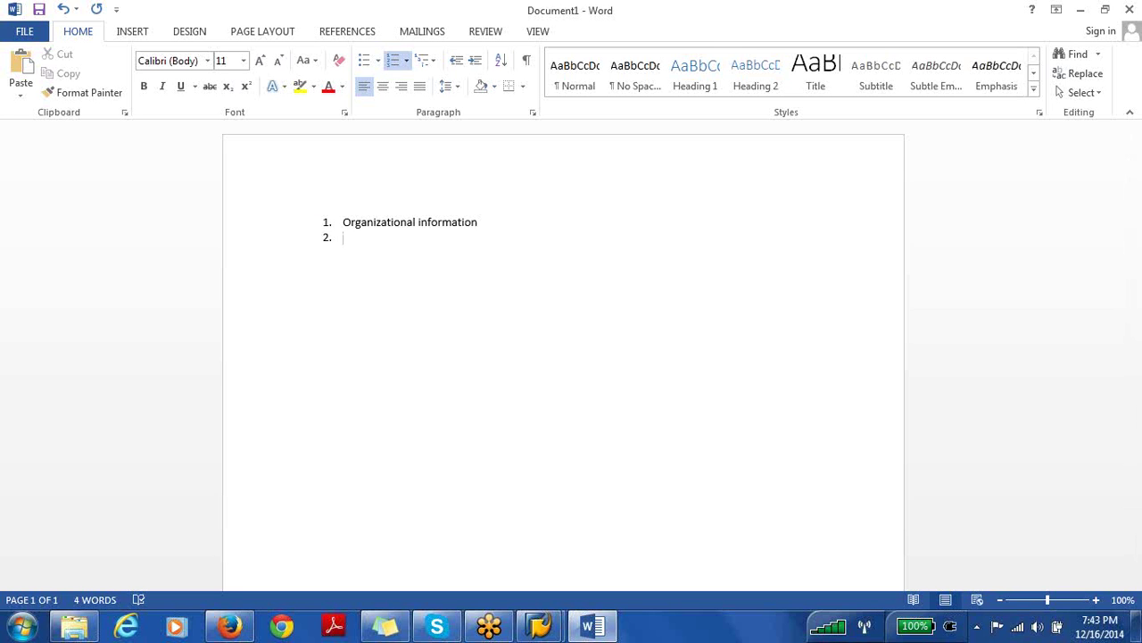
pyautogui.write('Master Data set up.')
pyautogui.press('Return')
# Add the sub-item "Business scenario 1. When the material is being procured make sure to perform QM" under Master Data set up.
pyautogui.press('Tab')
pyautogui.write('B')
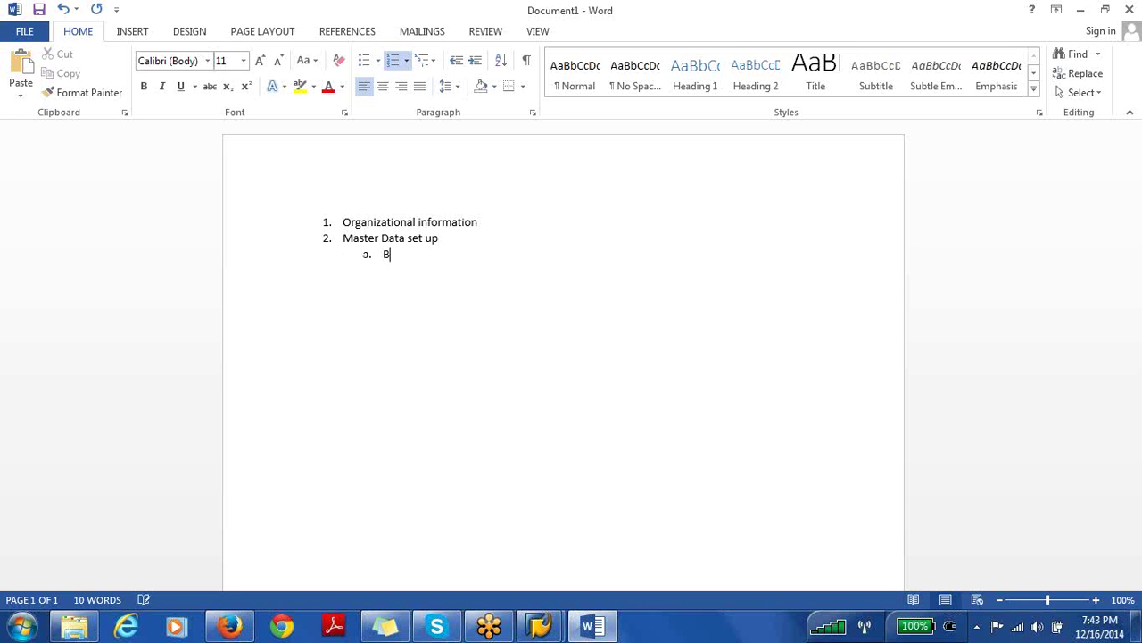
pyautogui.write('usiness')
pyautogui.write(' scene')
pyautogui.write('rio ')
pyautogui.write('1')
pyautogui.write(':')
pyautogui.write(' W')
pyautogui.write('hen')
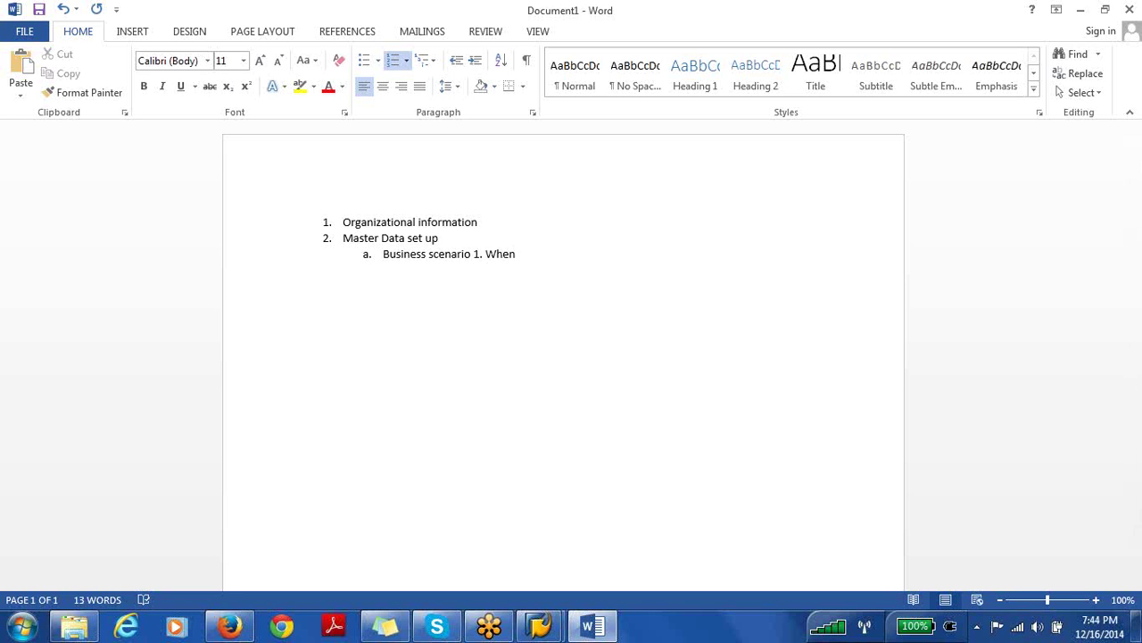
pyautogui.write(' the')
pyautogui.write('material is being procure')
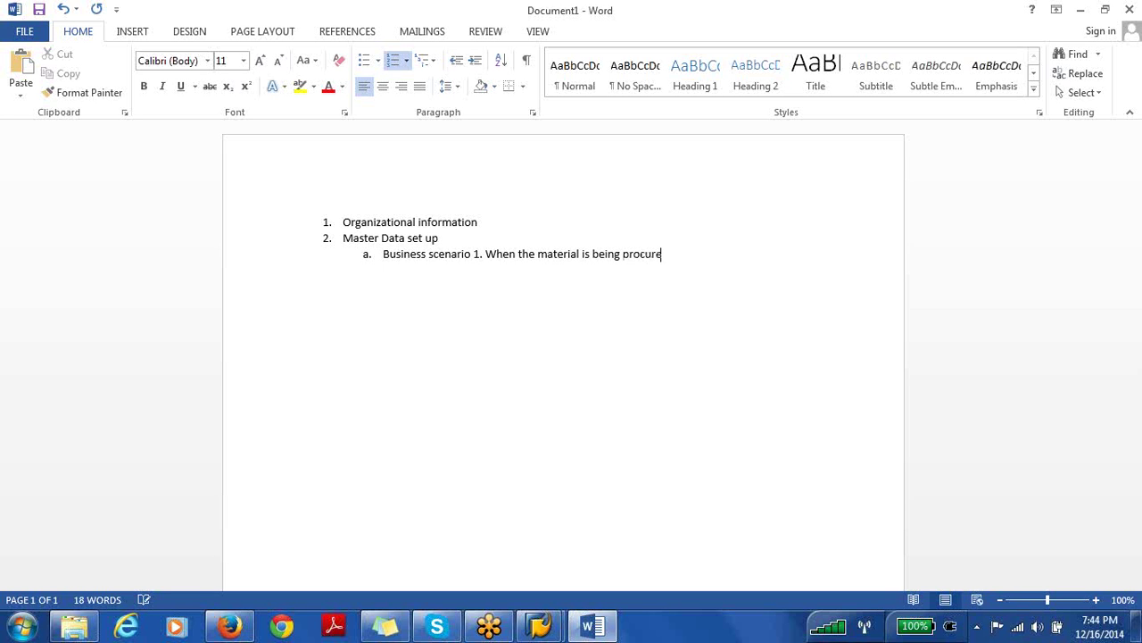
pyautogui.write('d make sure to perform')
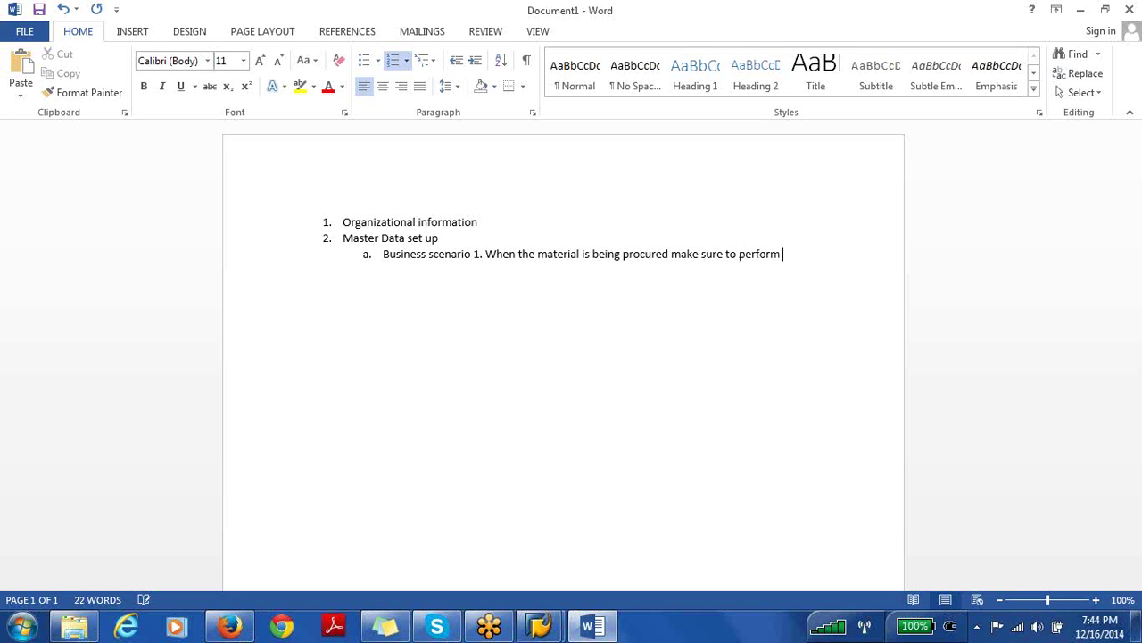
pyautogui.write(' QM')
pyautogui.press('Return')
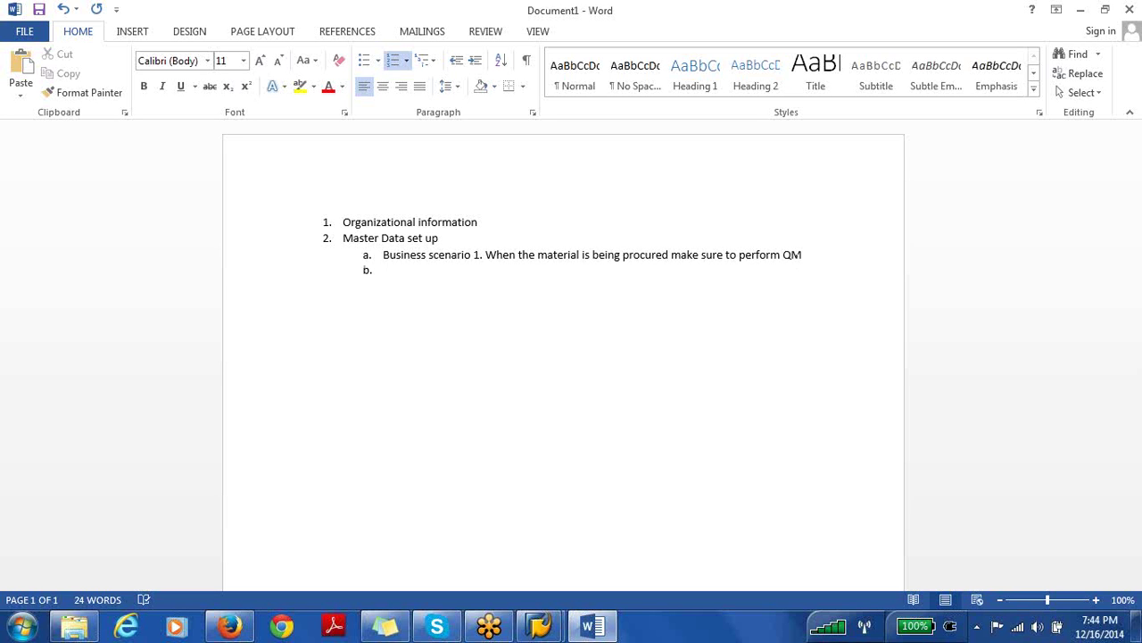
# Add the next sub-item "ME21N – Create purchase order" to the lettered list.
pyautogui.write('M')
pyautogui.write('E')
pyautogui.write('21')
pyautogui.write('N - ')
pyautogui.write('Create,')
pyautogui.press('BackSpace')
pyautogui.write('purcha')
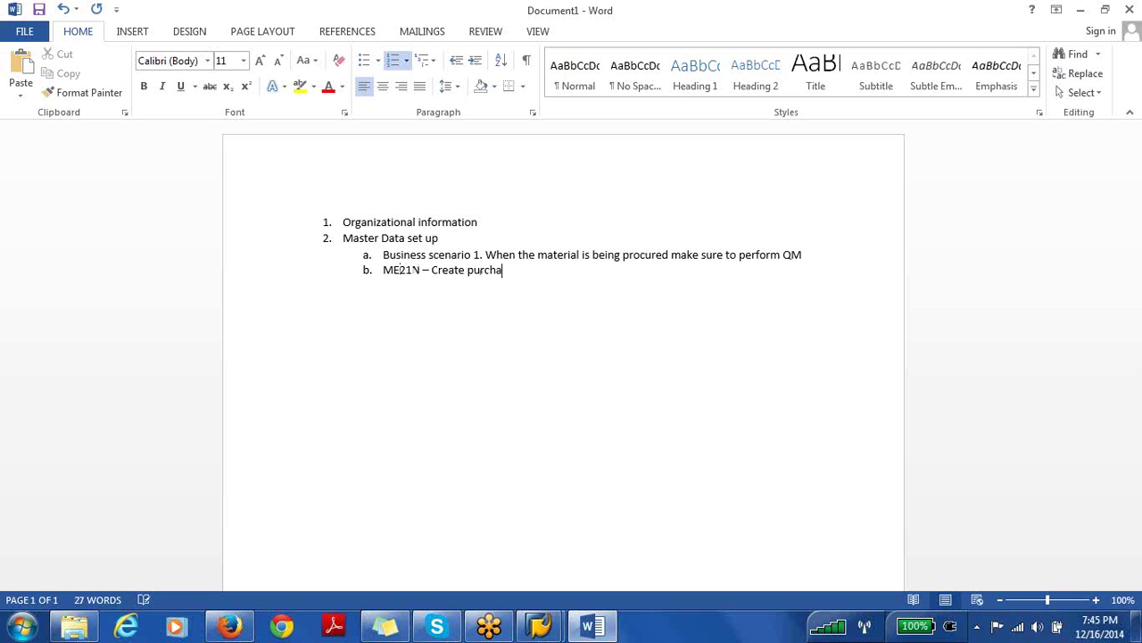
pyautogui.write('se order')
pyautogui.press('Return')
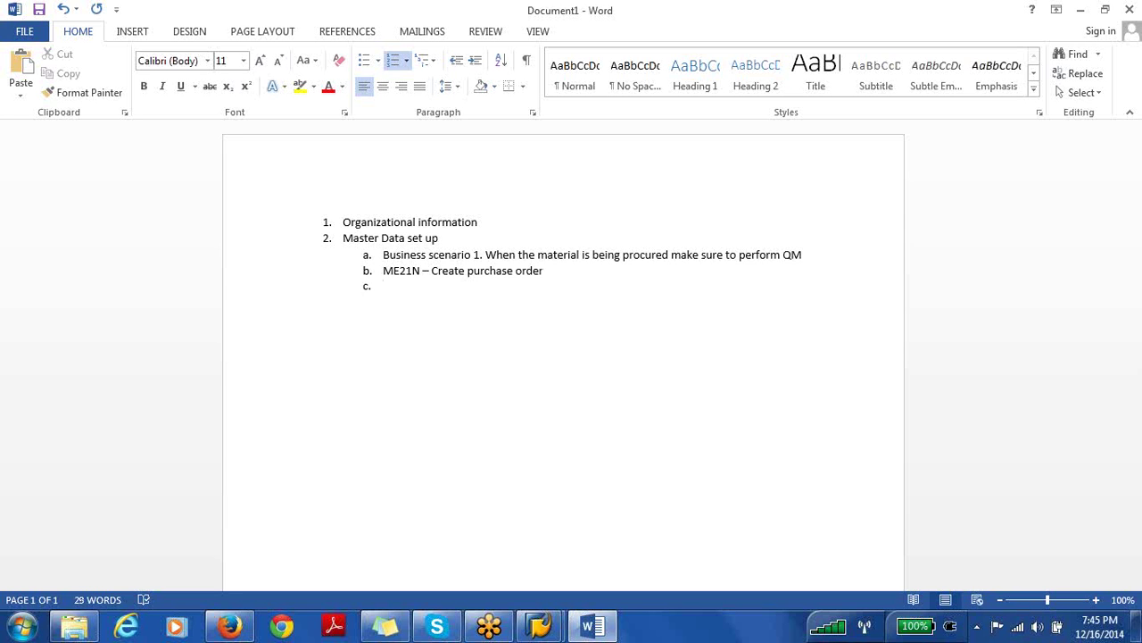
# Add the sub-items "MIGO – Receive" and "QM" below the purchase order line.
pyautogui.write('MIGO ')
pyautogui.write('-')
pyautogui.write(' Receive')
pyautogui.press('Return')
pyautogui.write('QM')
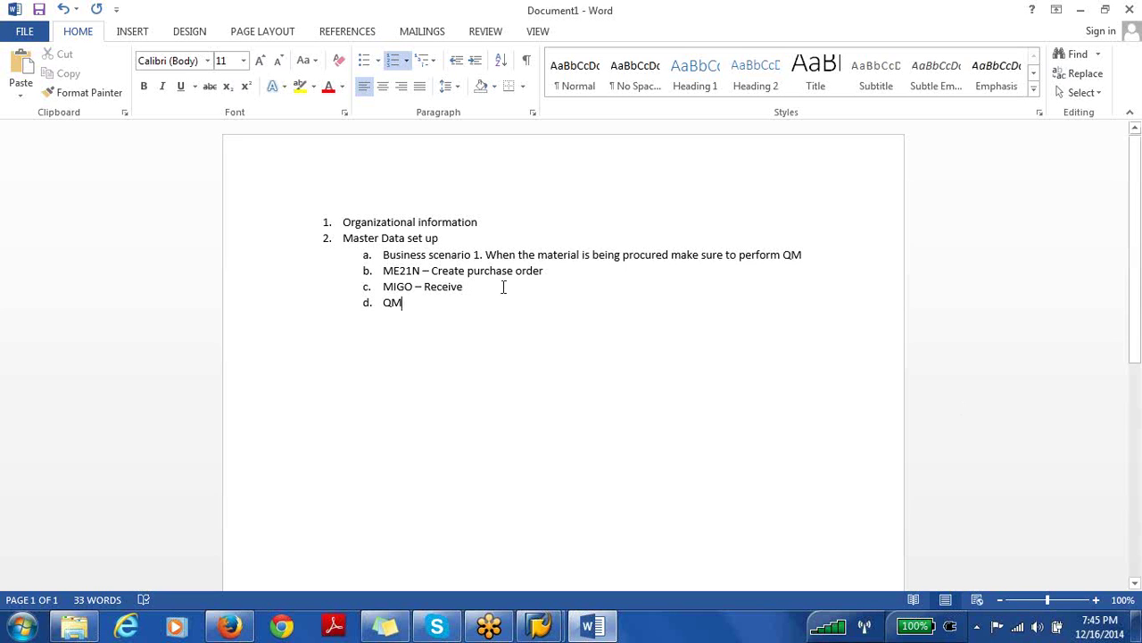
# Insert the sub-item "MMBE – Stock overview" between the MIGO and QM lines.
pyautogui.click(468, 286)
pyautogui.press('Return')
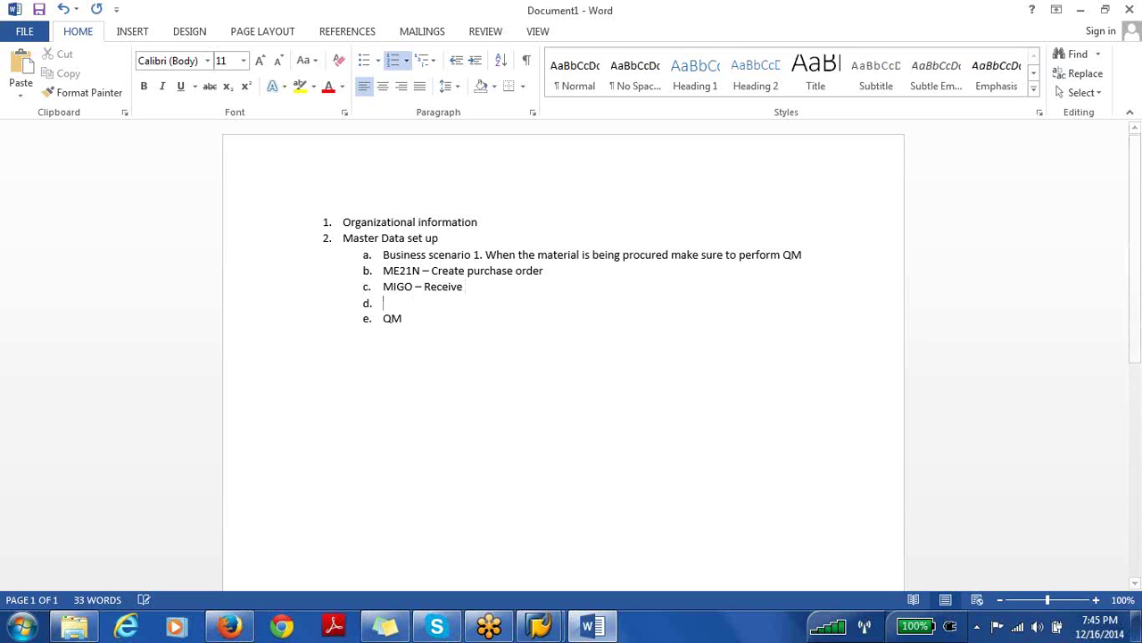
pyautogui.write('MM')
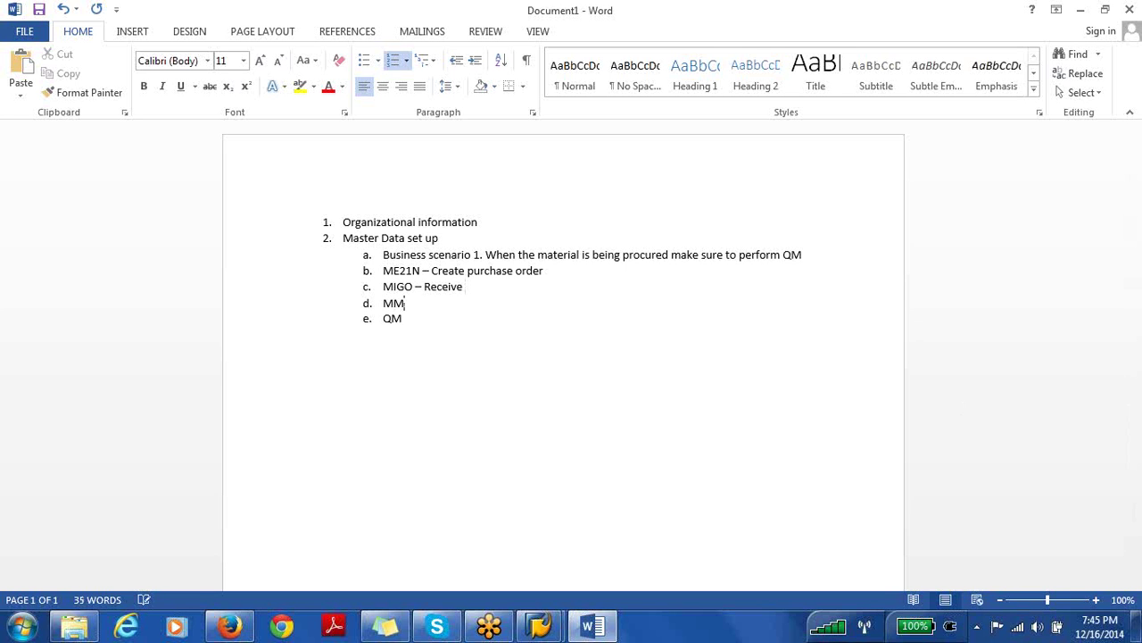
pyautogui.write('BE - ')
pyautogui.write('Stoc')
pyautogui.write('k oven')
pyautogui.write('view')
# Insert the sub-item "MD04 – stock requirements list" below the MMBE line.
pyautogui.press('Return')
pyautogui.write('M')
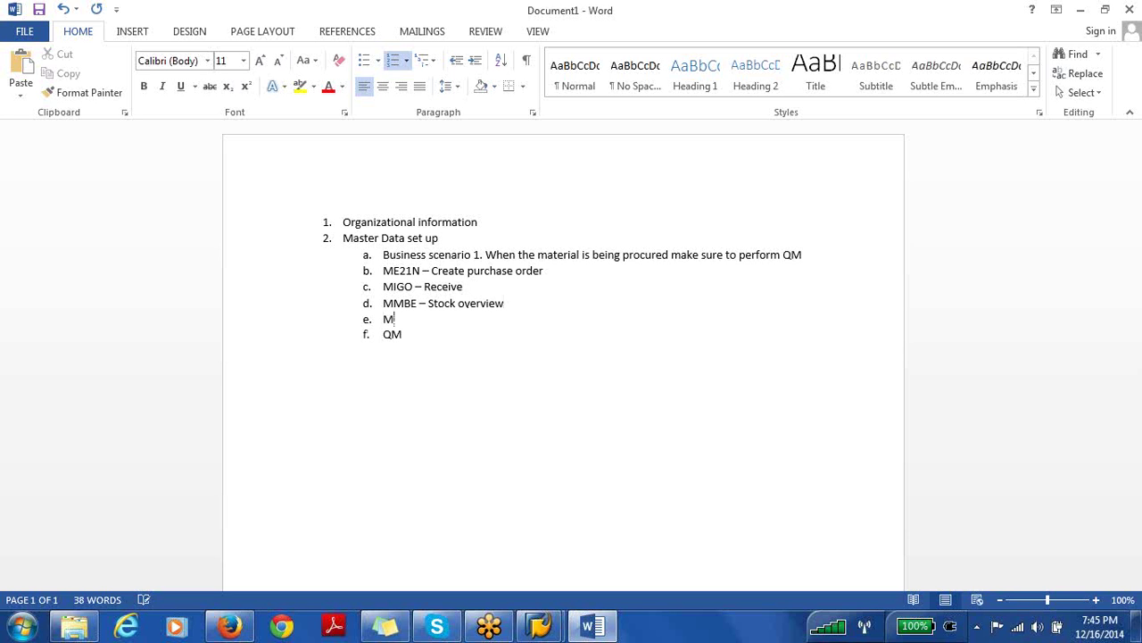
pyautogui.write('D0')
pyautogui.write('4 -')
pyautogui.write(' stock r')
pyautogui.write('equireme')
pyautogui.write('nts ')
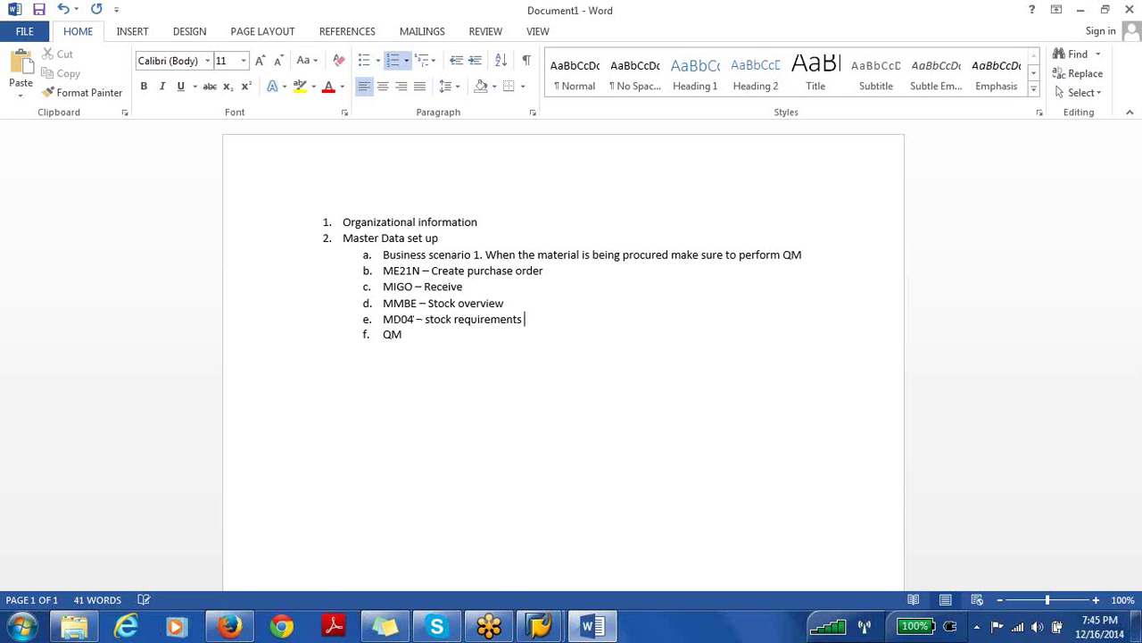
pyautogui.write('list')
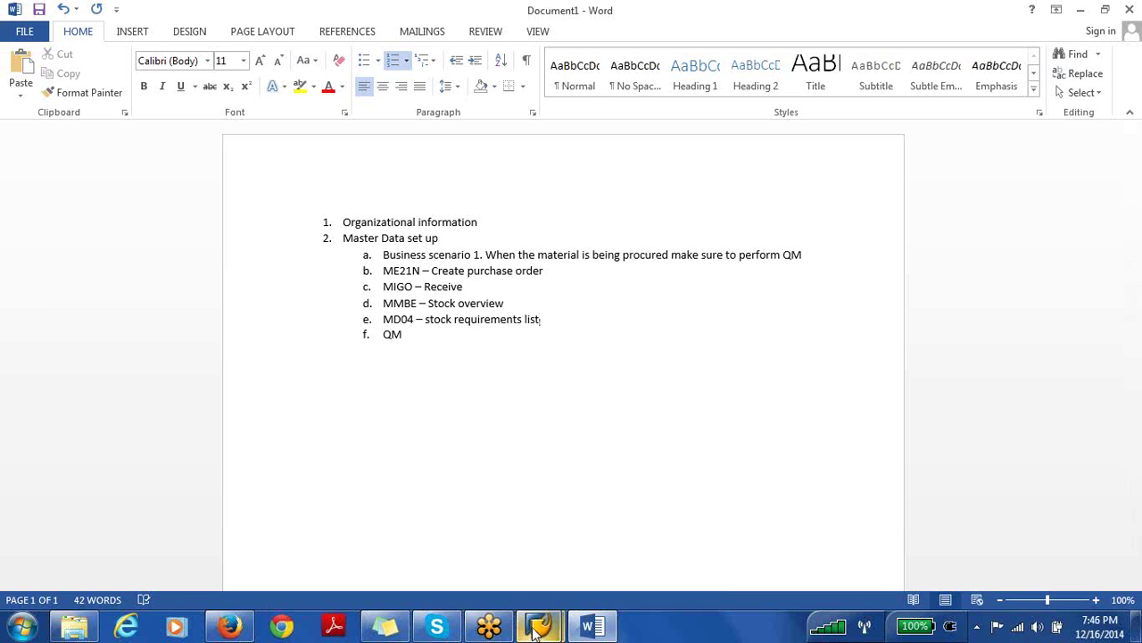
# Switch to SAP, run transaction MM02 and enter material 13920 to reach its view selection.
pyautogui.moveTo(535, 630)
pyautogui.click(632, 540)
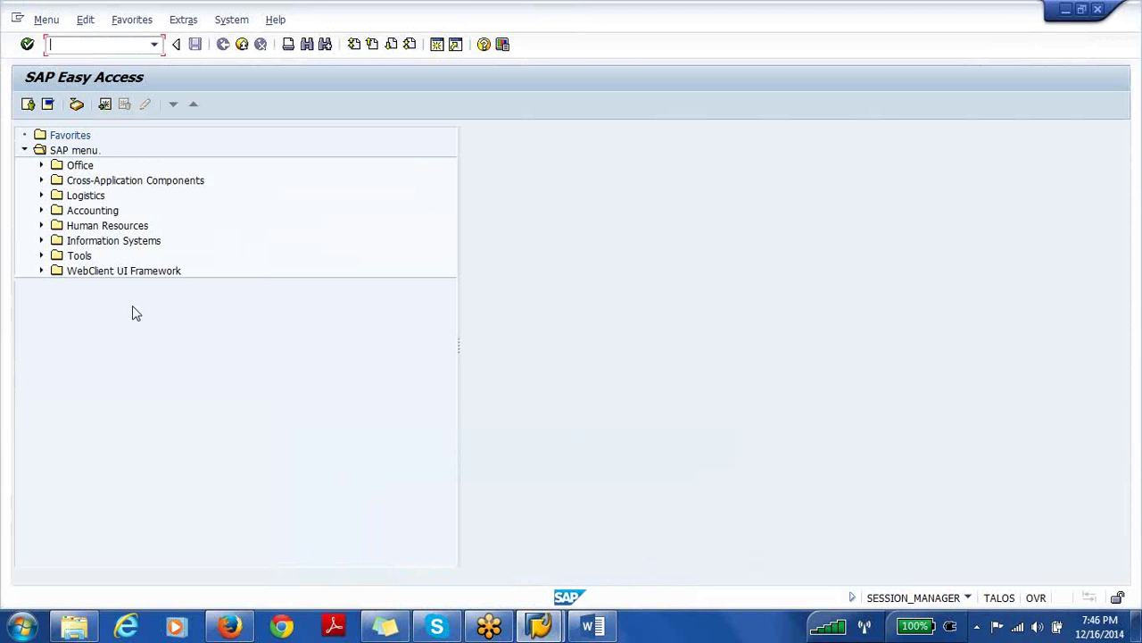
pyautogui.write('mm01')
pyautogui.press('Return')
pyautogui.write('3')
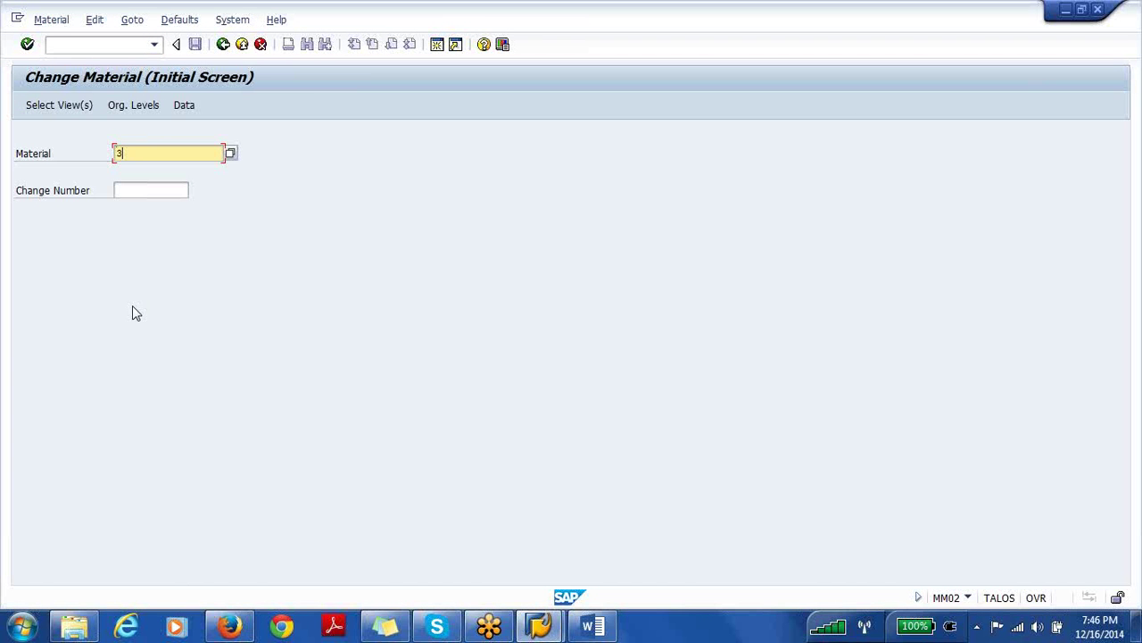
pyautogui.press('BackSpace')
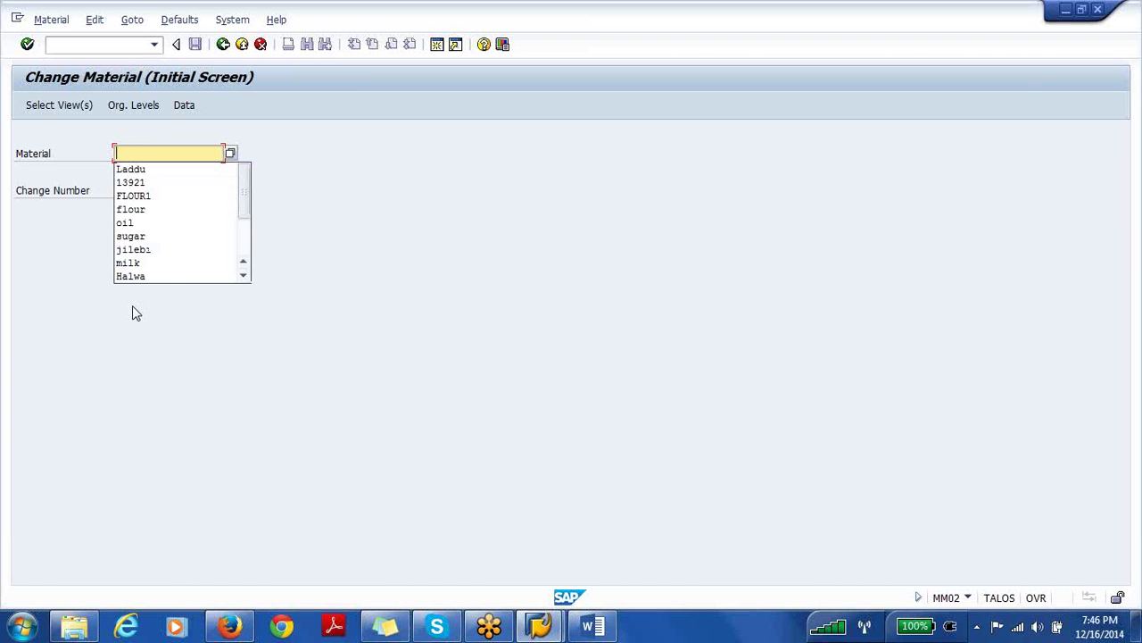
pyautogui.click(134, 183)
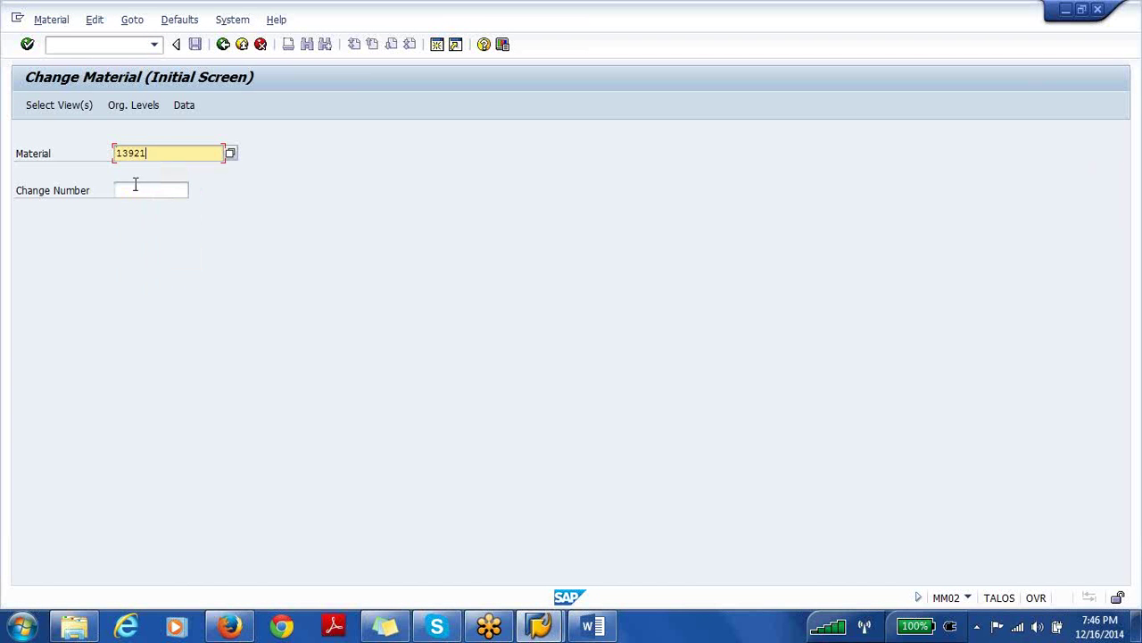
pyautogui.press('BackSpace')
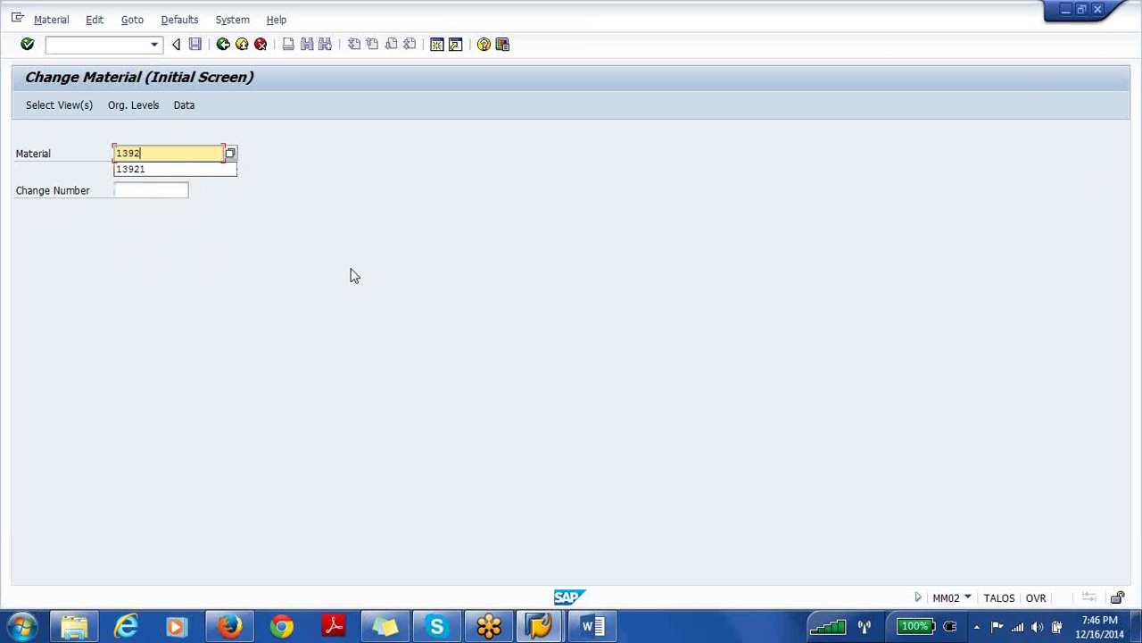
pyautogui.write('0')
pyautogui.press('Return')
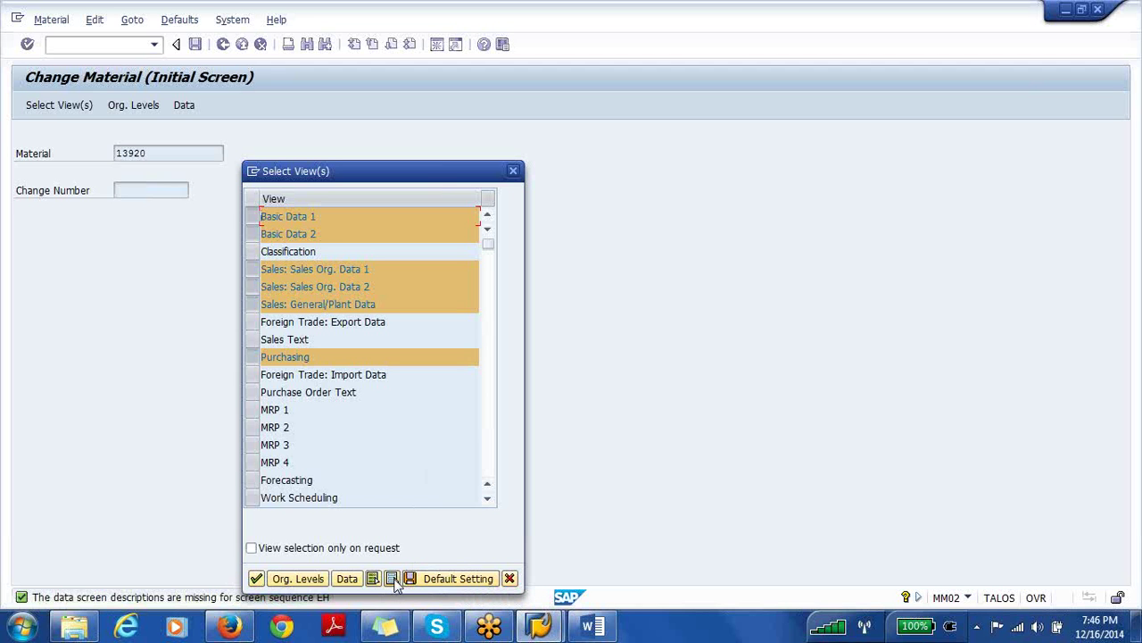
# Deselect all preselected material views, select only Quality Management and continue to the organizational levels.
pyautogui.click(393, 579)
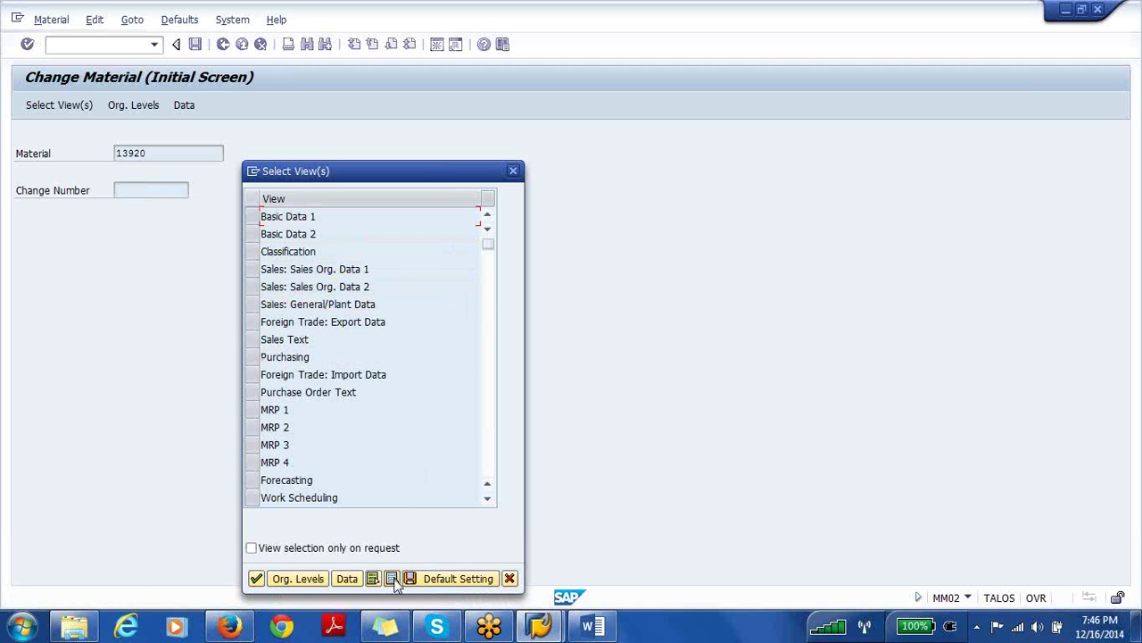
pyautogui.click(487, 498)
pyautogui.click(487, 499)
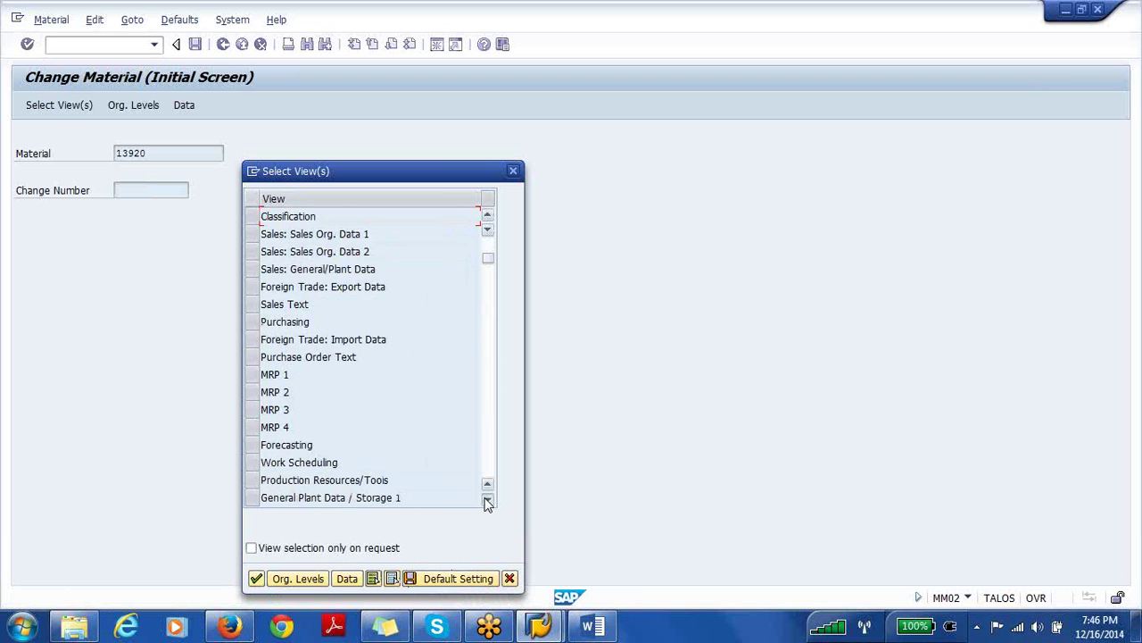
pyautogui.click(487, 499)
pyautogui.click(487, 499)
pyautogui.click(487, 499)
pyautogui.click(487, 499)
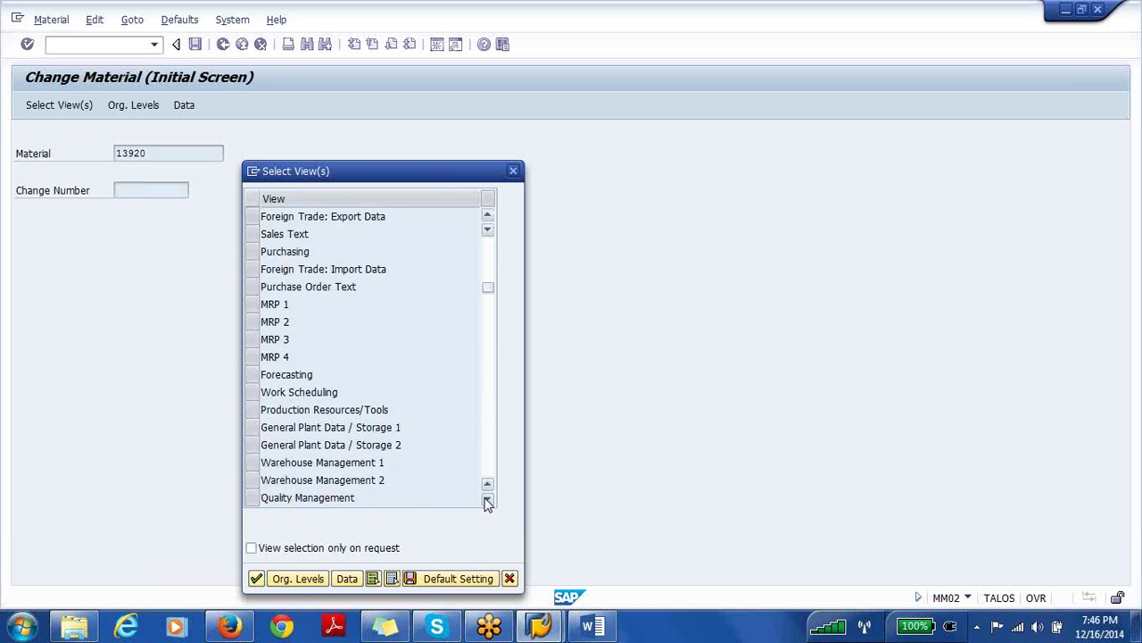
pyautogui.click(488, 499)
pyautogui.click(488, 499)
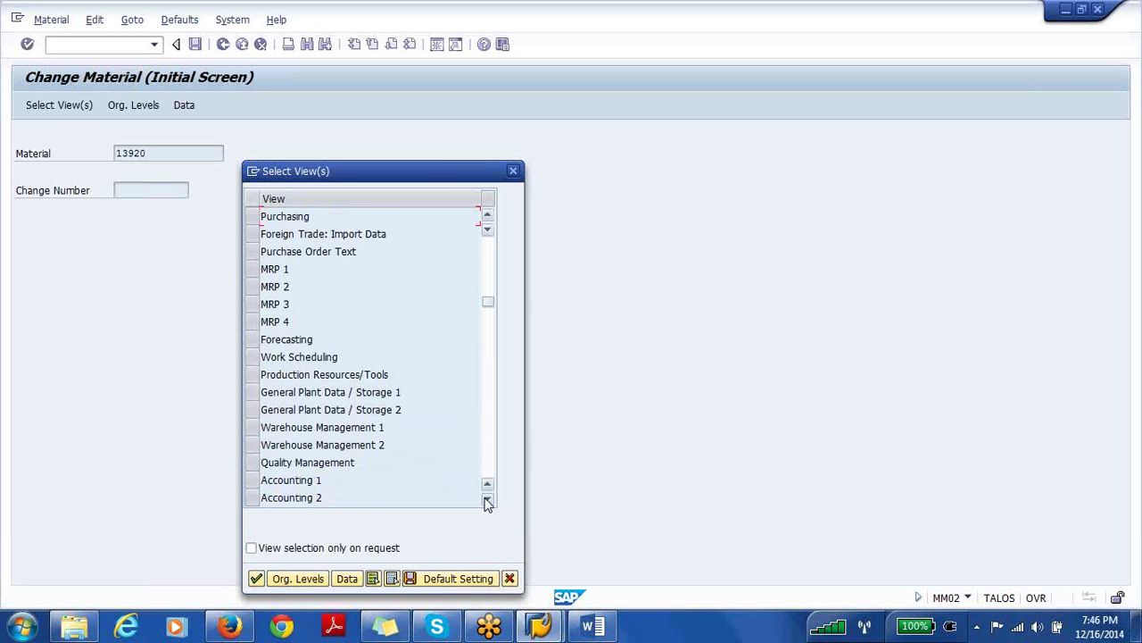
pyautogui.click(255, 462)
pyautogui.press('Return')
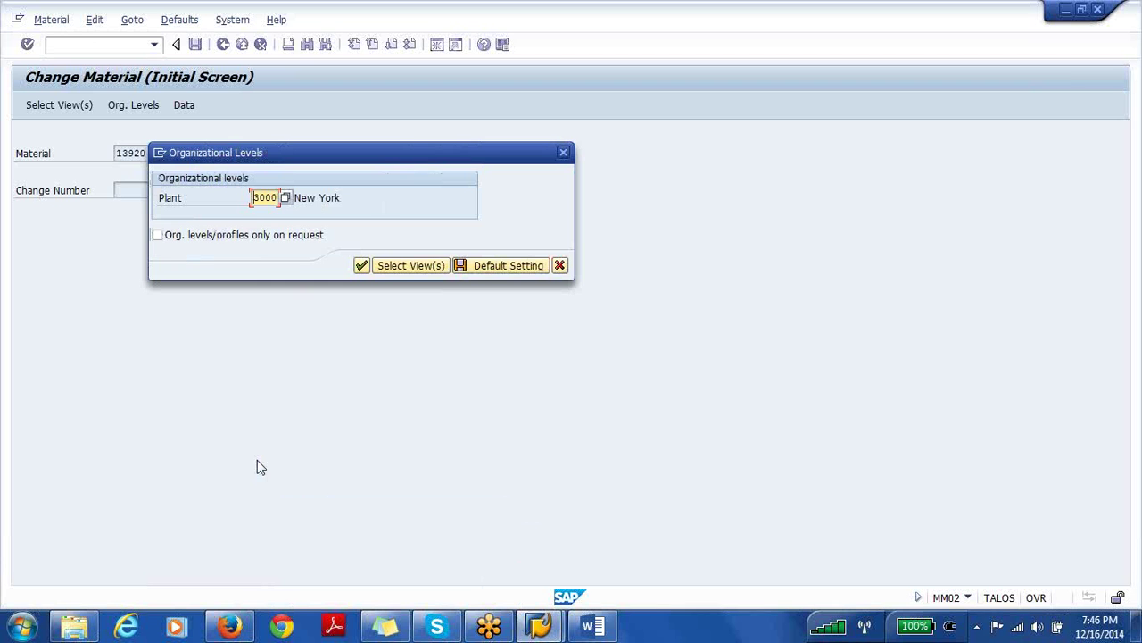
# Choose plant 3100 (Chicago) as the organizational level and open the material's Quality Management view.
pyautogui.click(286, 202)
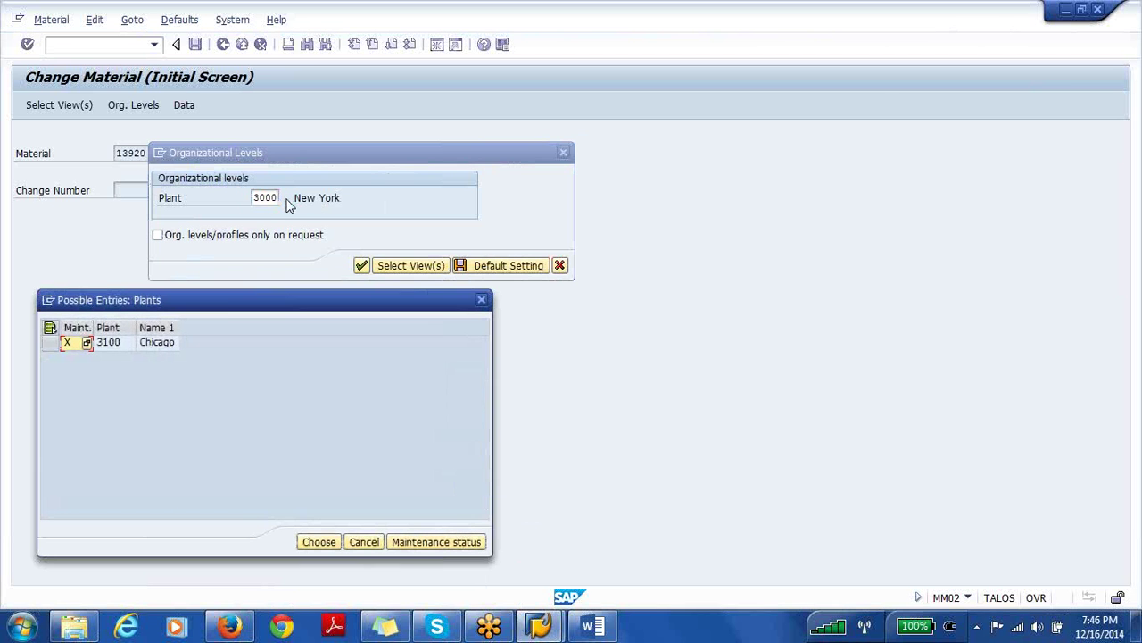
pyautogui.doubleClick(109, 341)
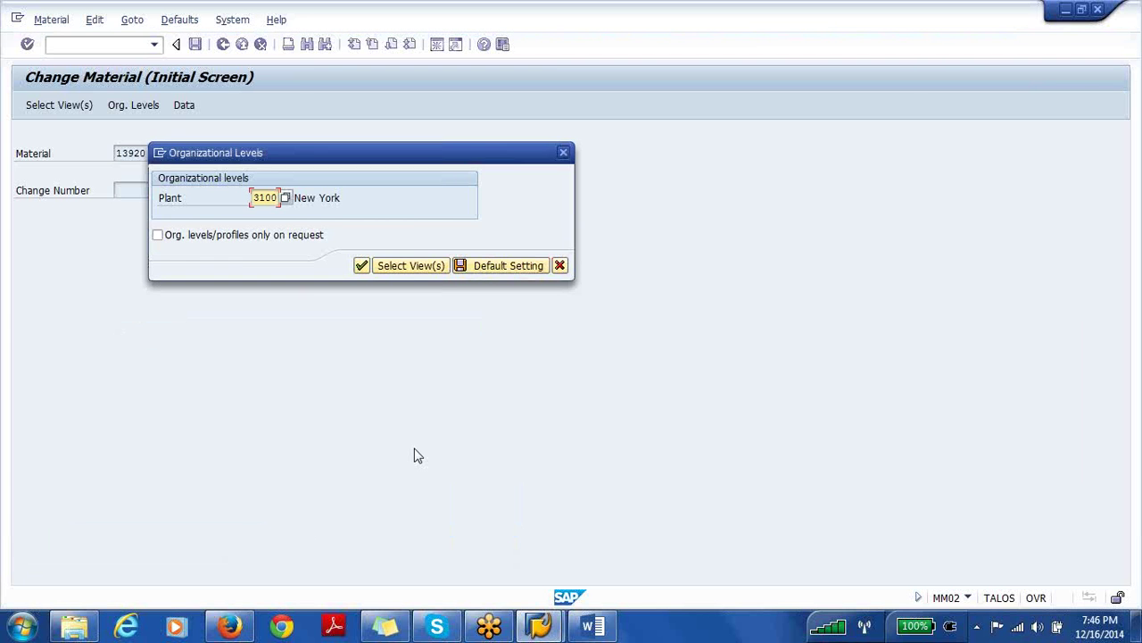
pyautogui.press('Return')
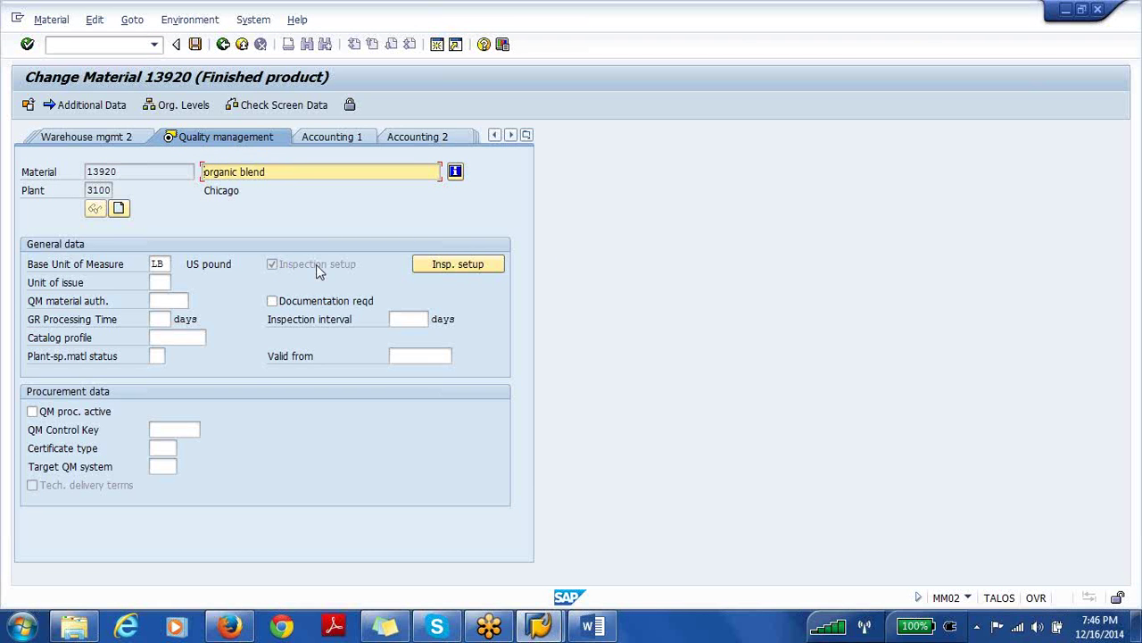
# Activate QM in procurement for material 13920 and open the help documentation for that indicator.
pyautogui.click(32, 411)
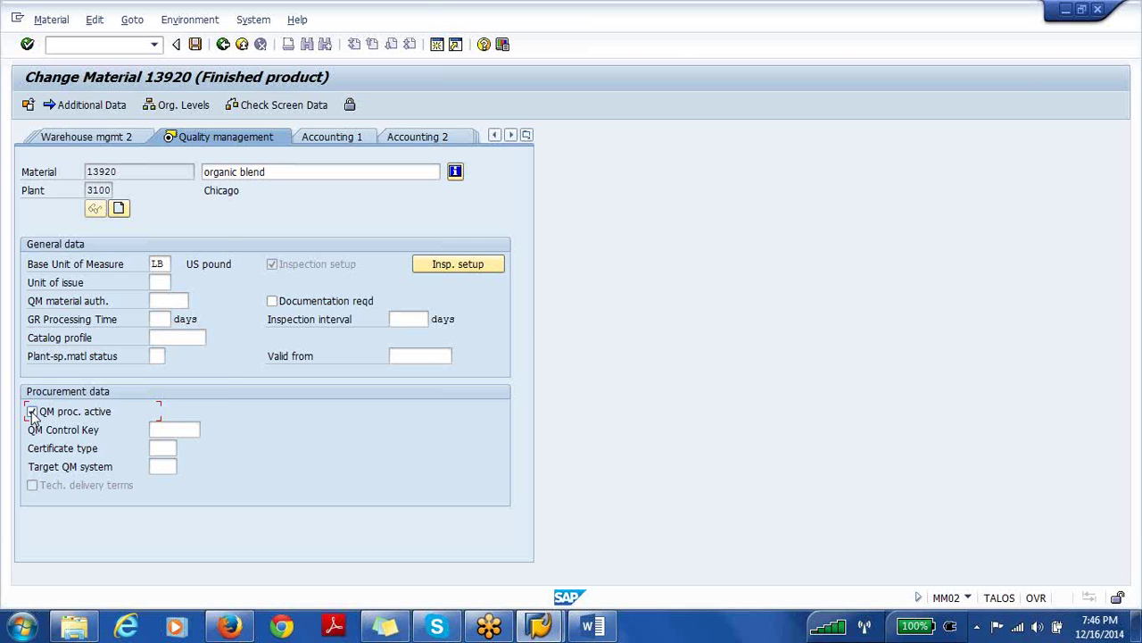
pyautogui.rightClick(33, 414)
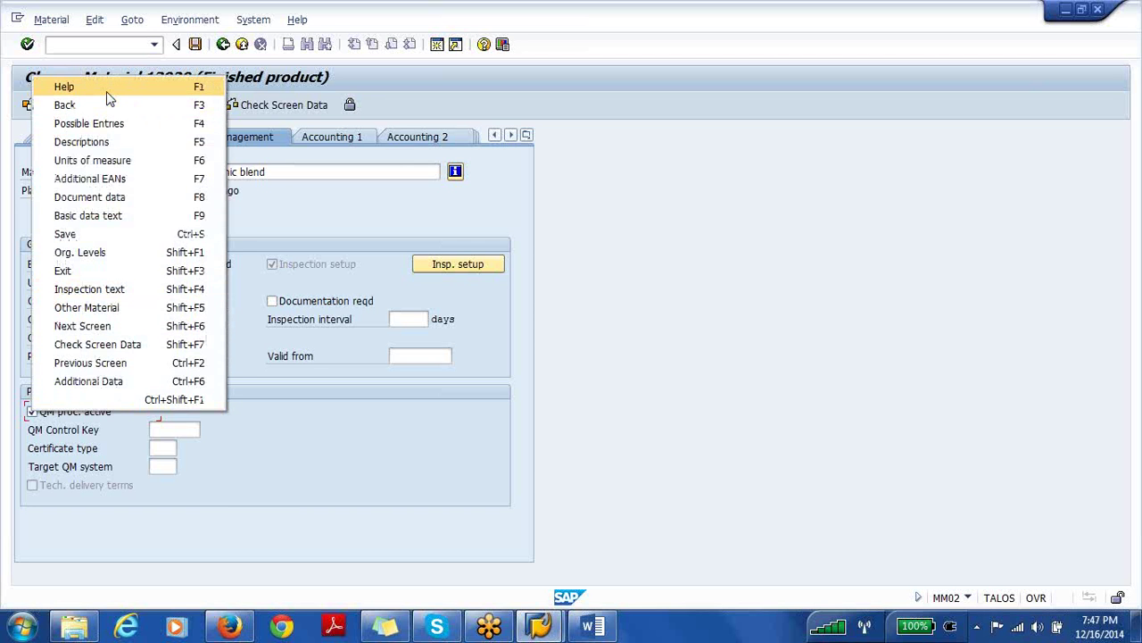
pyautogui.click(64, 86)
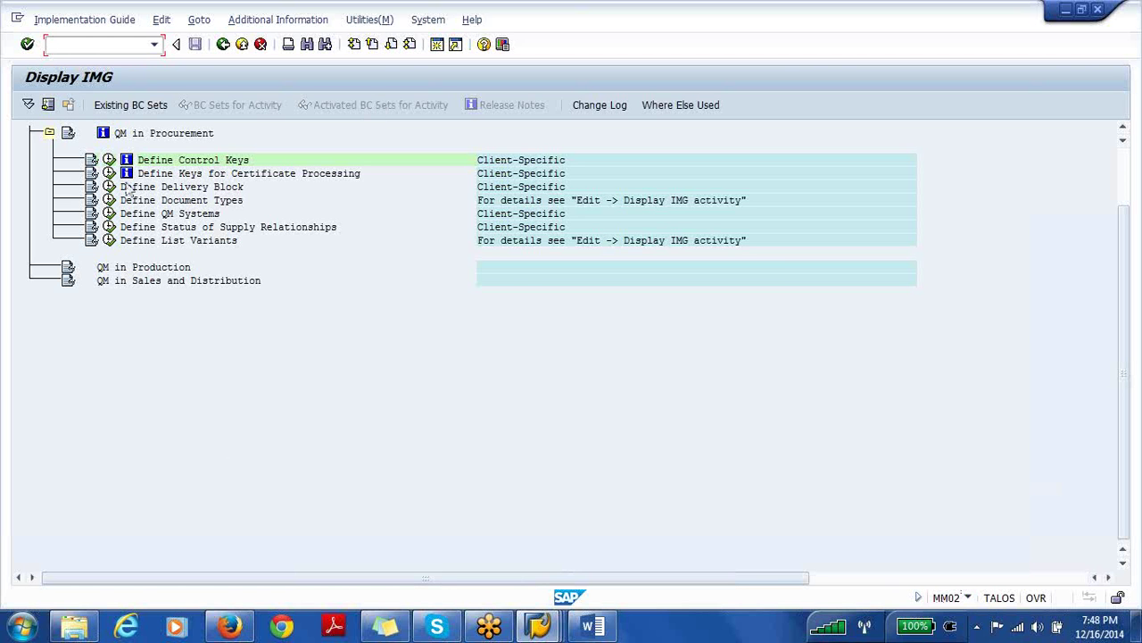
# Open the customizing activity Define Control Keys and display the details of control key 0001, Delivery Release.
pyautogui.click(108, 160)
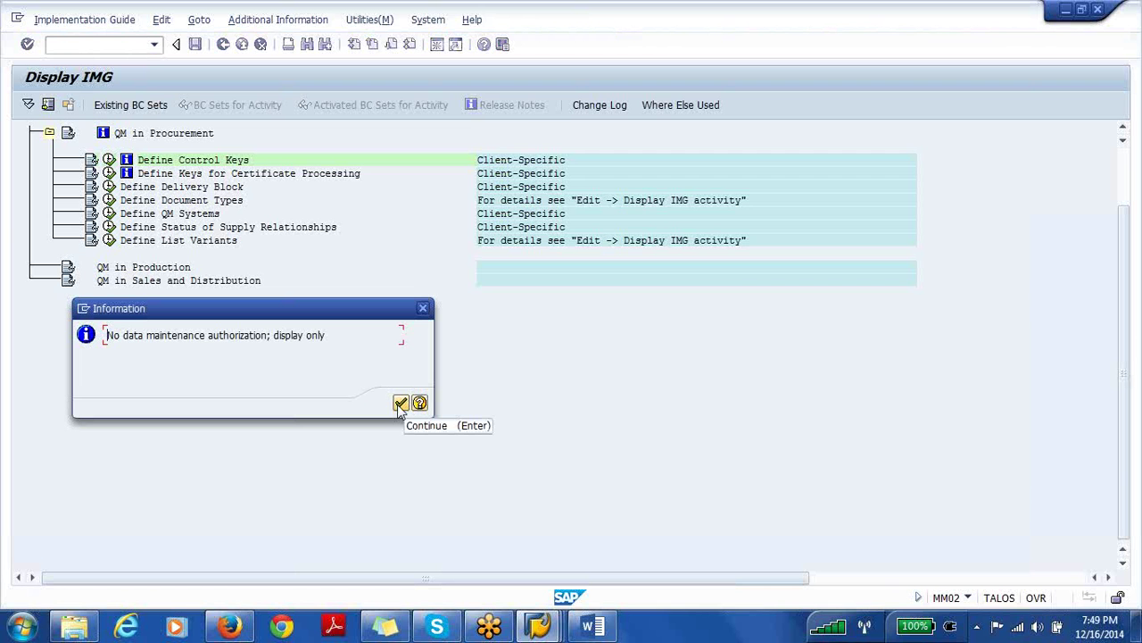
pyautogui.click(400, 404)
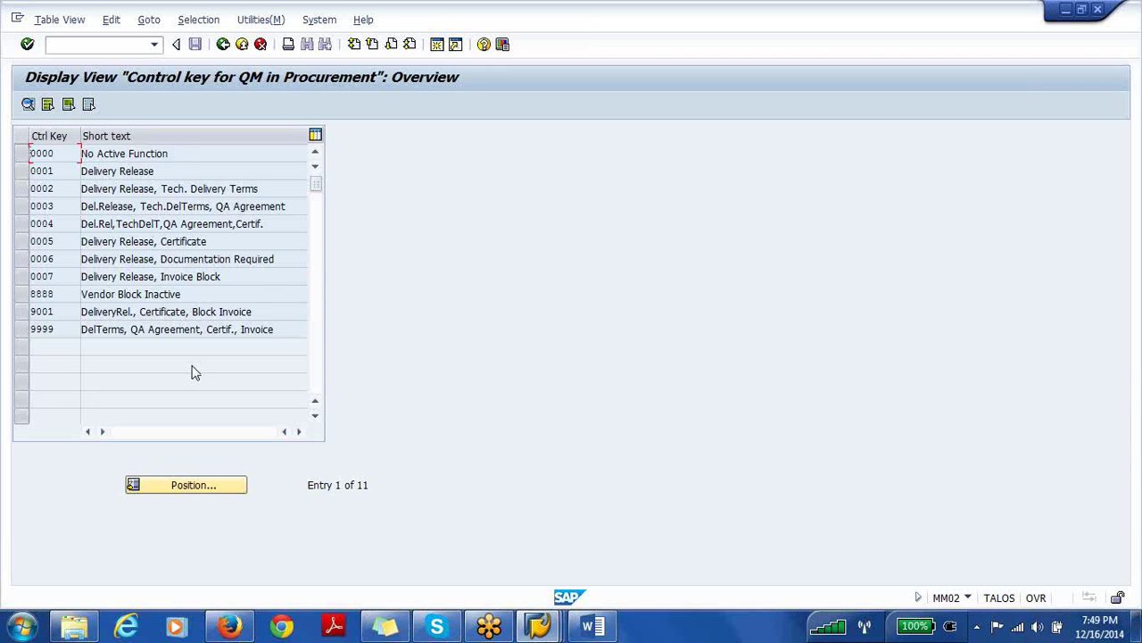
pyautogui.click(175, 168)
pyautogui.click(21, 173)
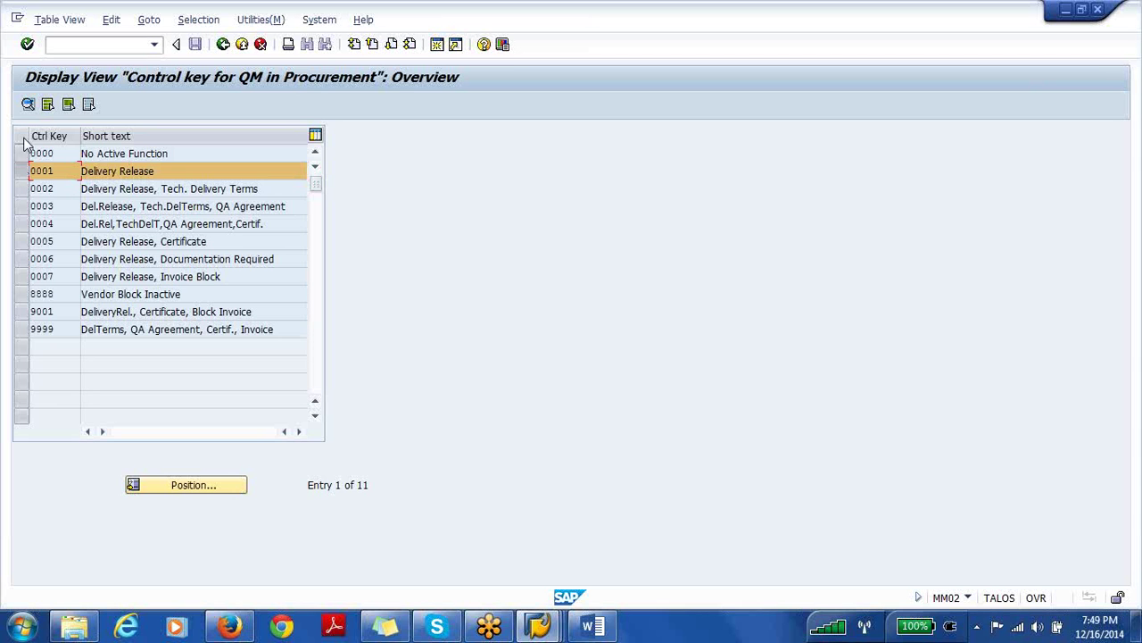
pyautogui.click(27, 104)
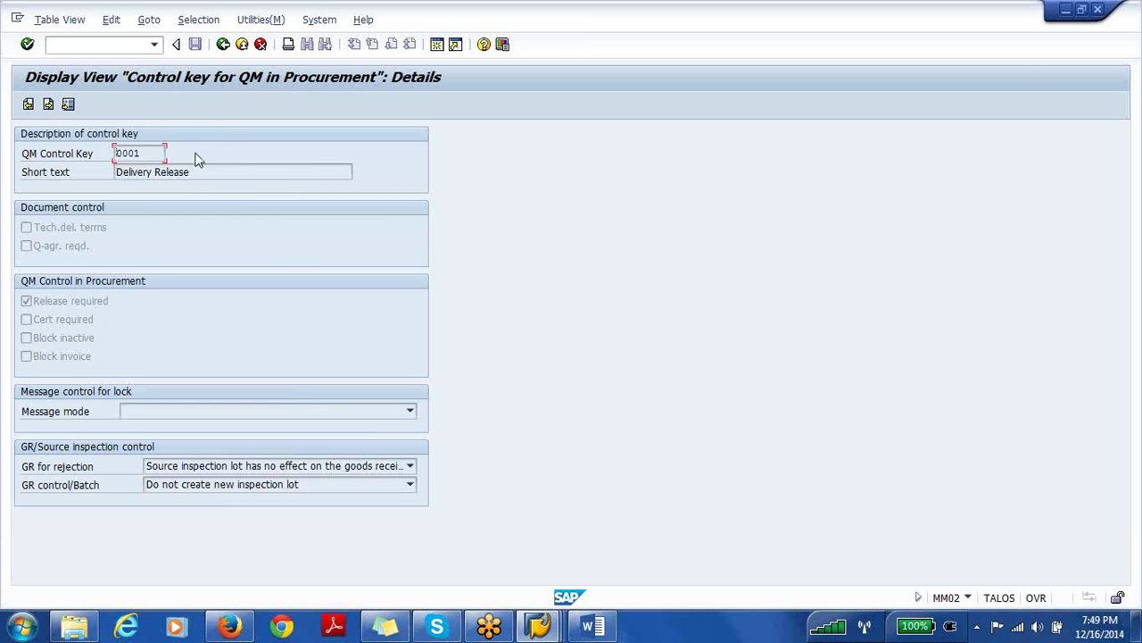
pyautogui.click(224, 45)
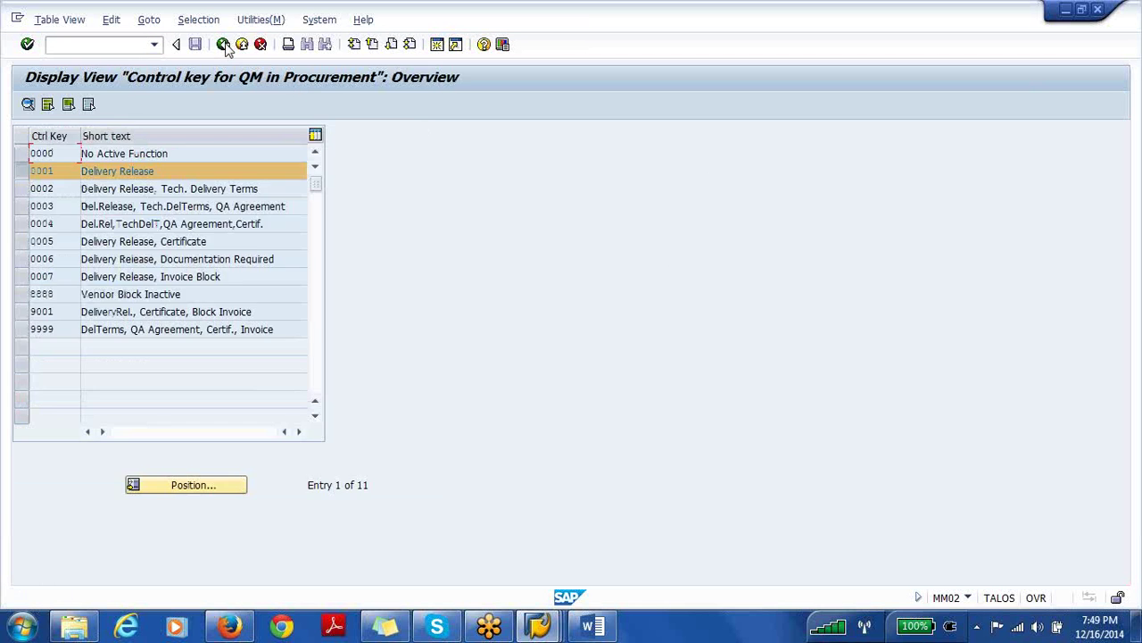
# Display the details of control key 0002, Delivery Release, Tech. Delivery Terms, and return to the overview.
pyautogui.click(22, 176)
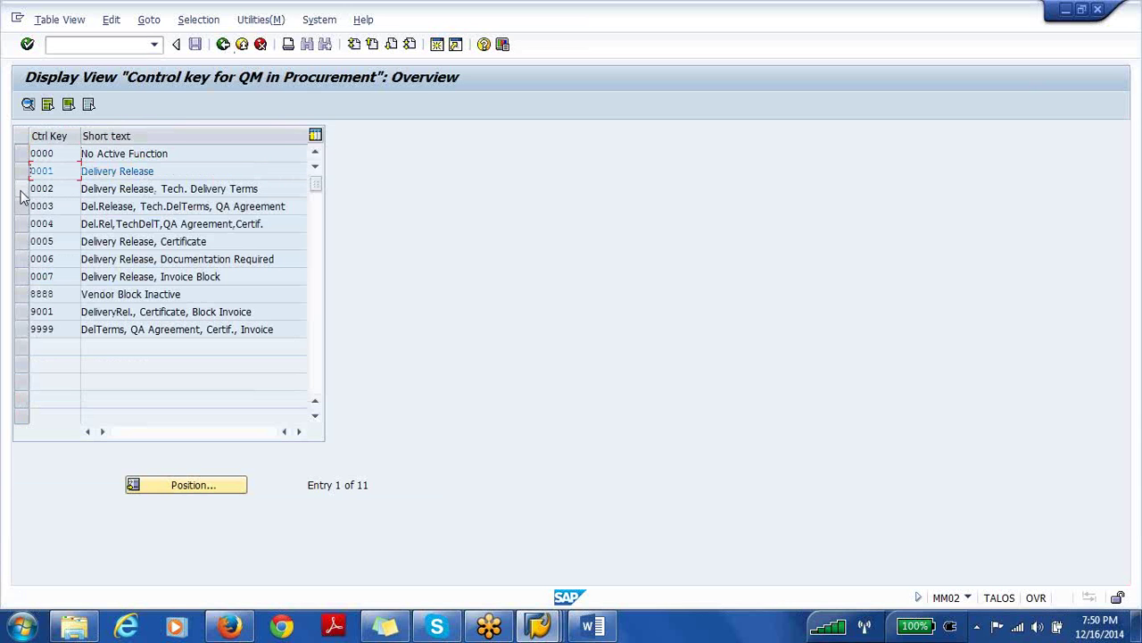
pyautogui.click(22, 191)
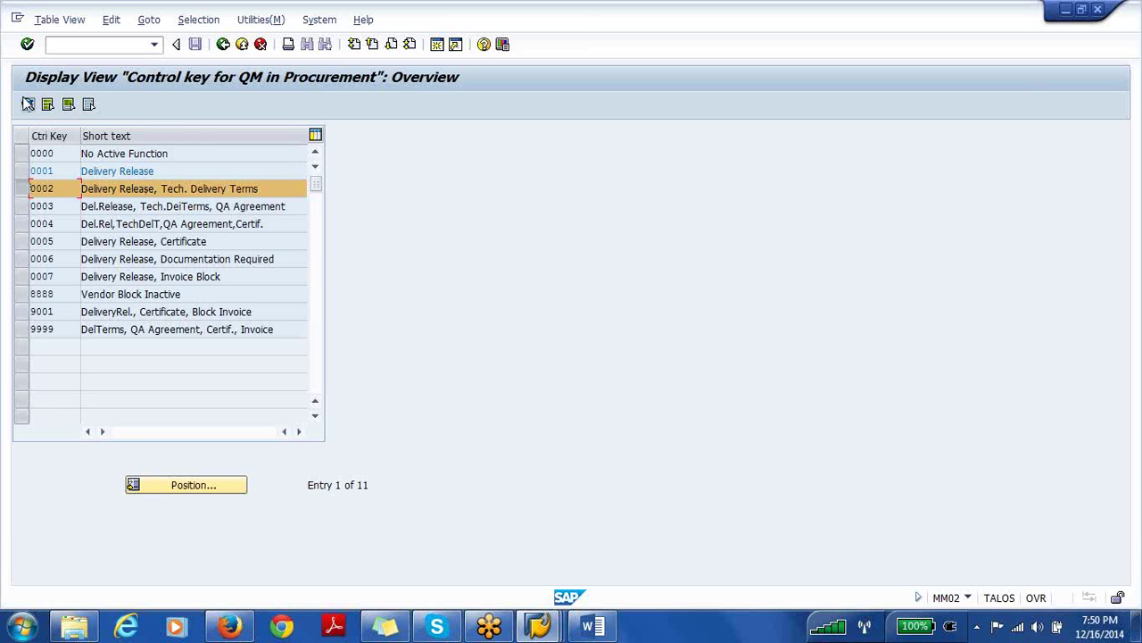
pyautogui.click(27, 104)
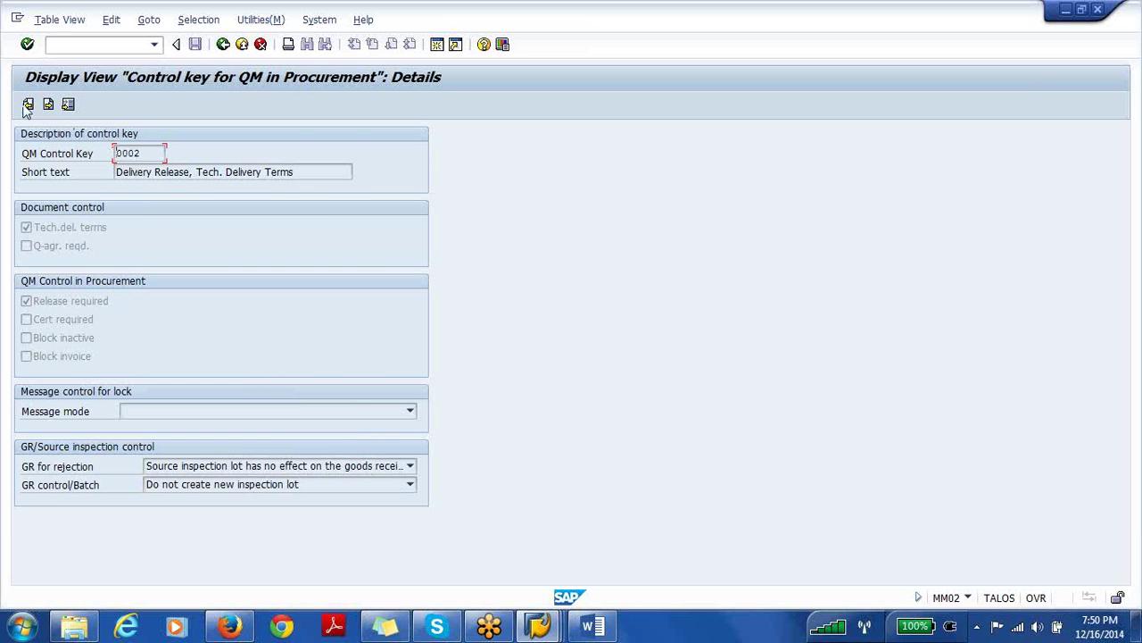
pyautogui.click(224, 44)
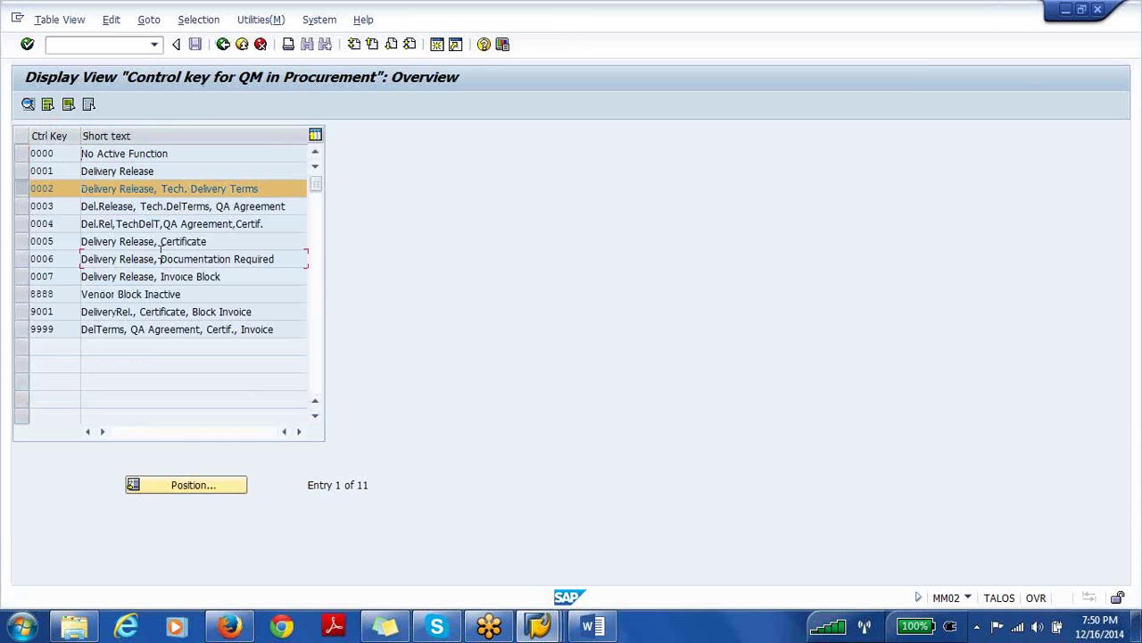
# Display the details of control key 0005, Delivery Release, Certificate, and return to the overview.
pyautogui.click(22, 188)
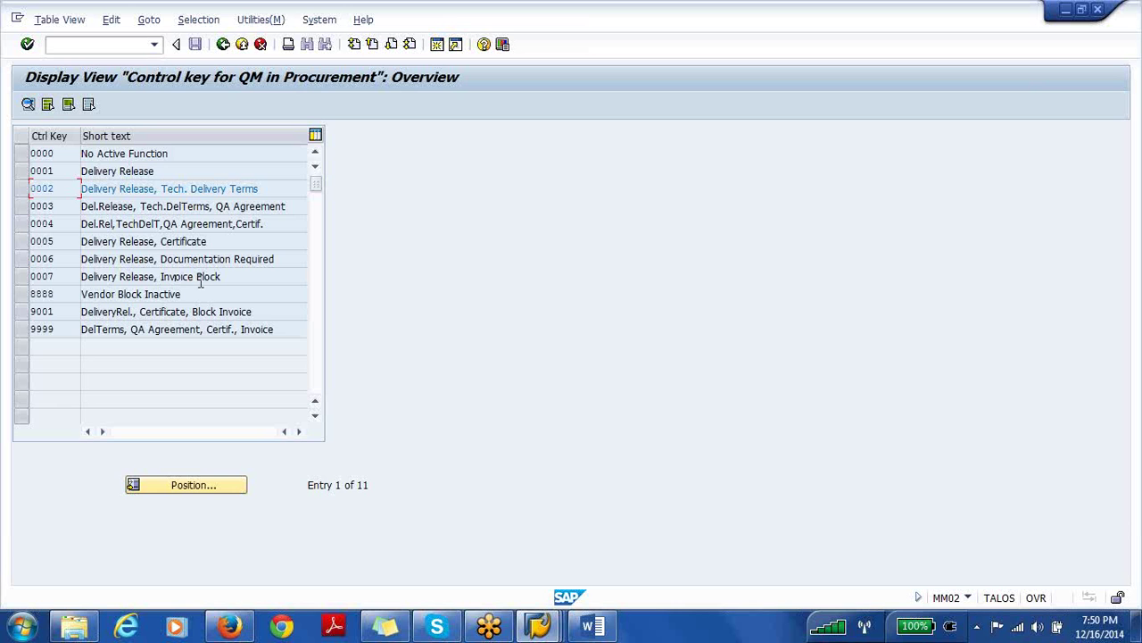
pyautogui.click(21, 241)
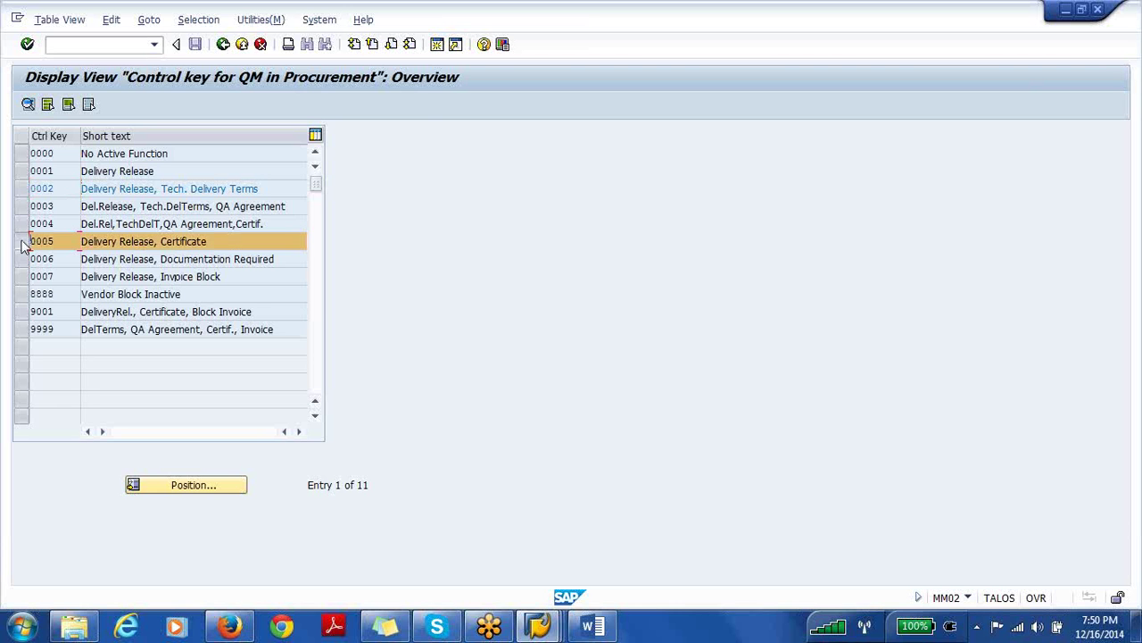
pyautogui.click(28, 104)
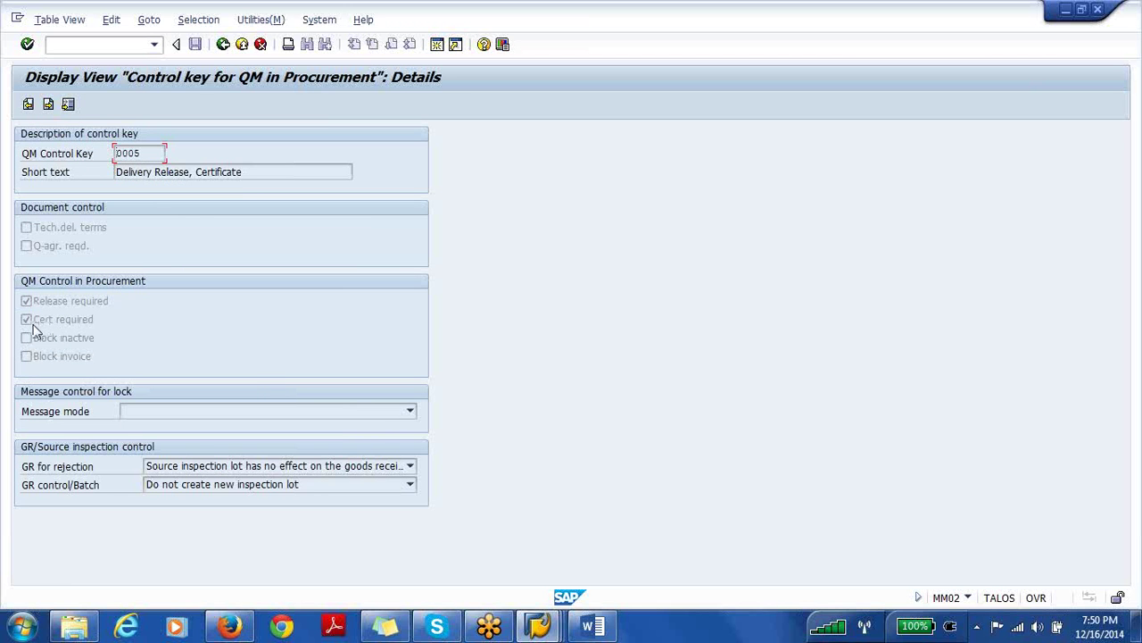
pyautogui.click(224, 45)
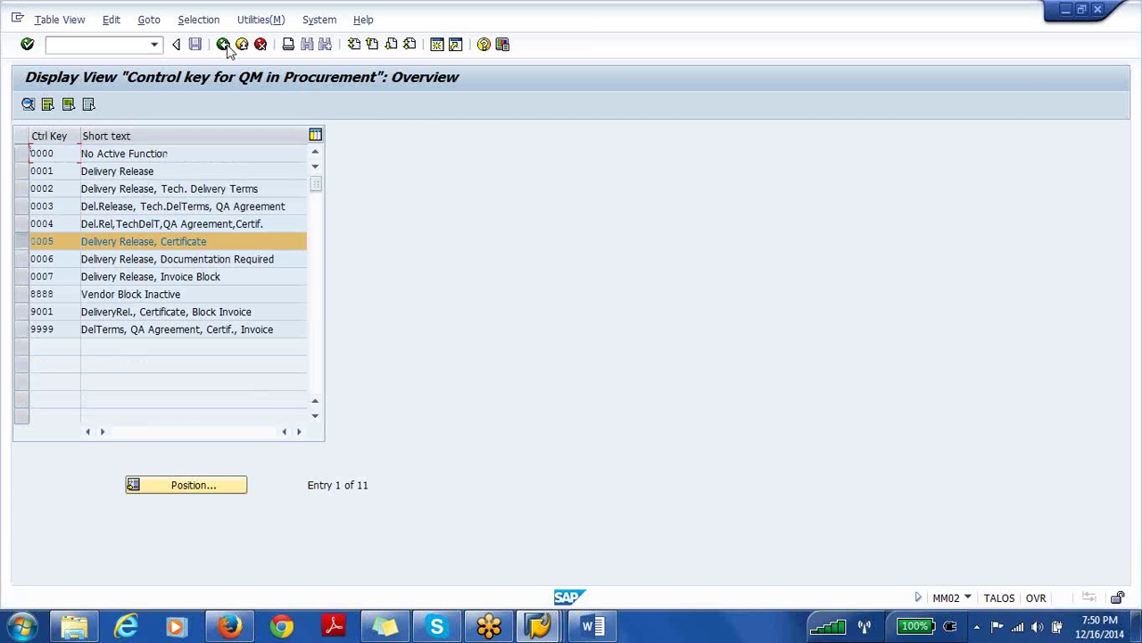
# Leave the control key customizing and close the indicator's help to return to the Quality Management view of material 13920.
pyautogui.click(30, 242)
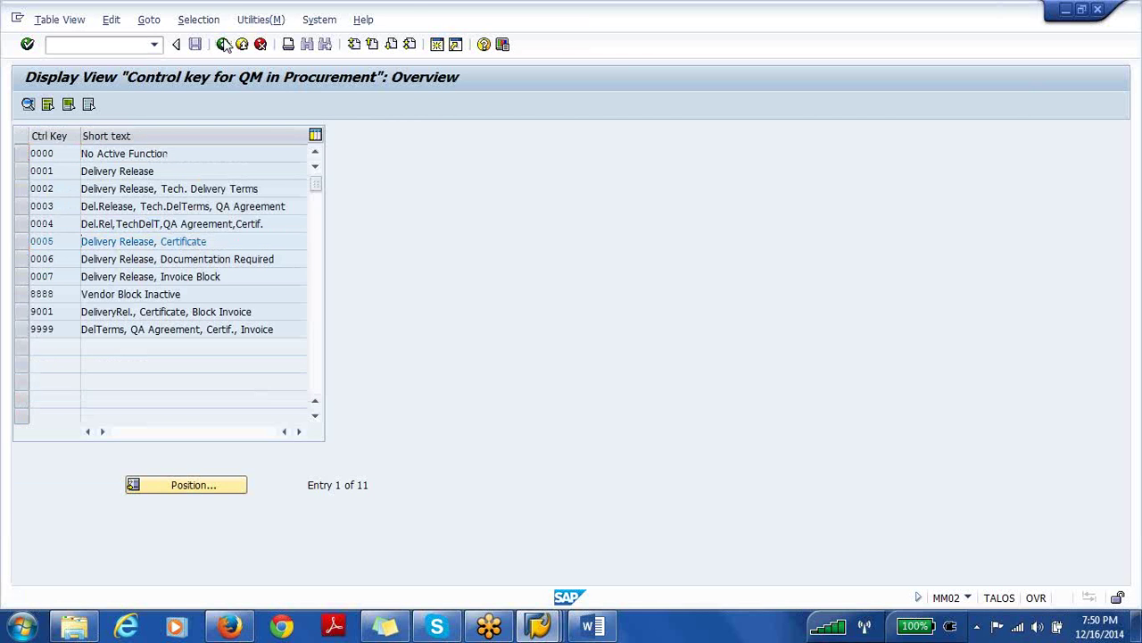
pyautogui.click(224, 45)
pyautogui.click(224, 45)
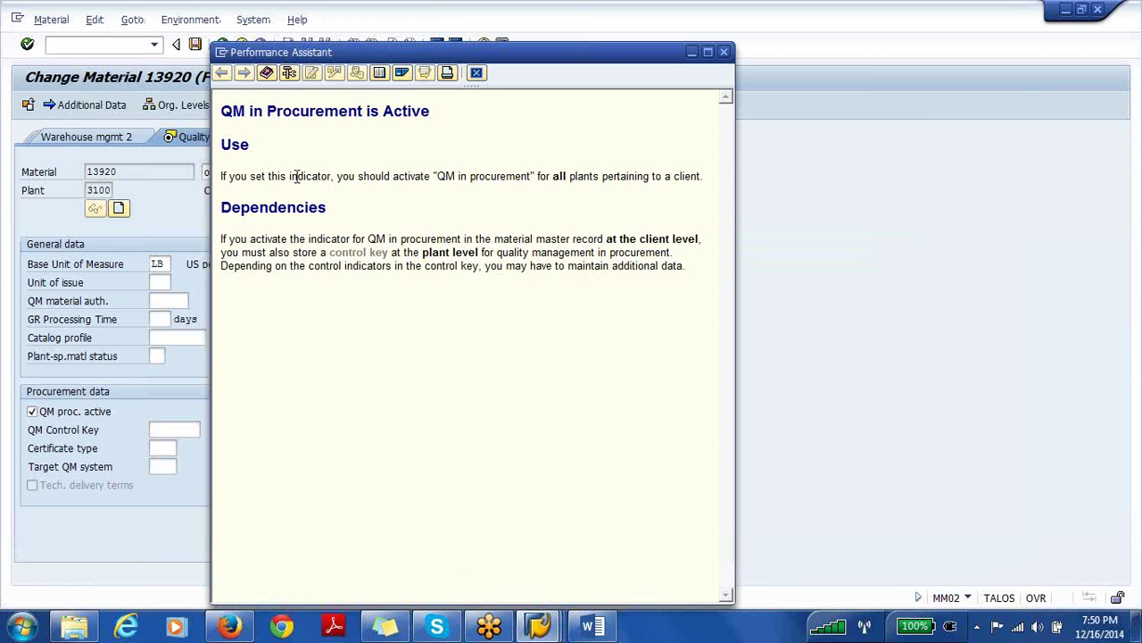
pyautogui.click(724, 52)
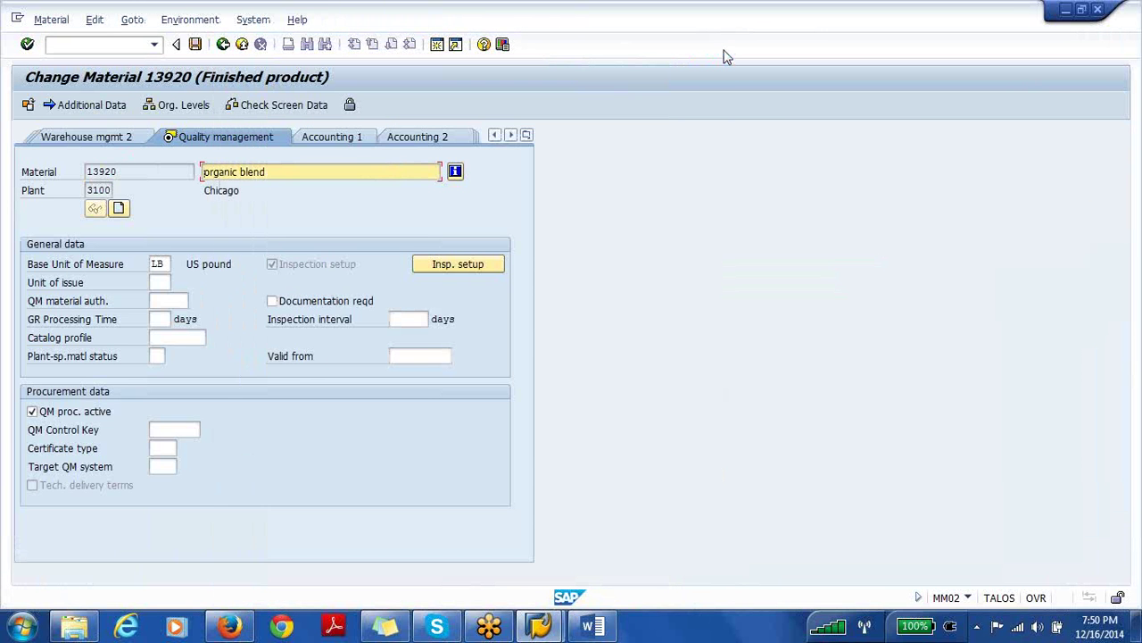
# Try to save the quality management data of material 13920, and leave the transaction with /n.
pyautogui.press('Return')
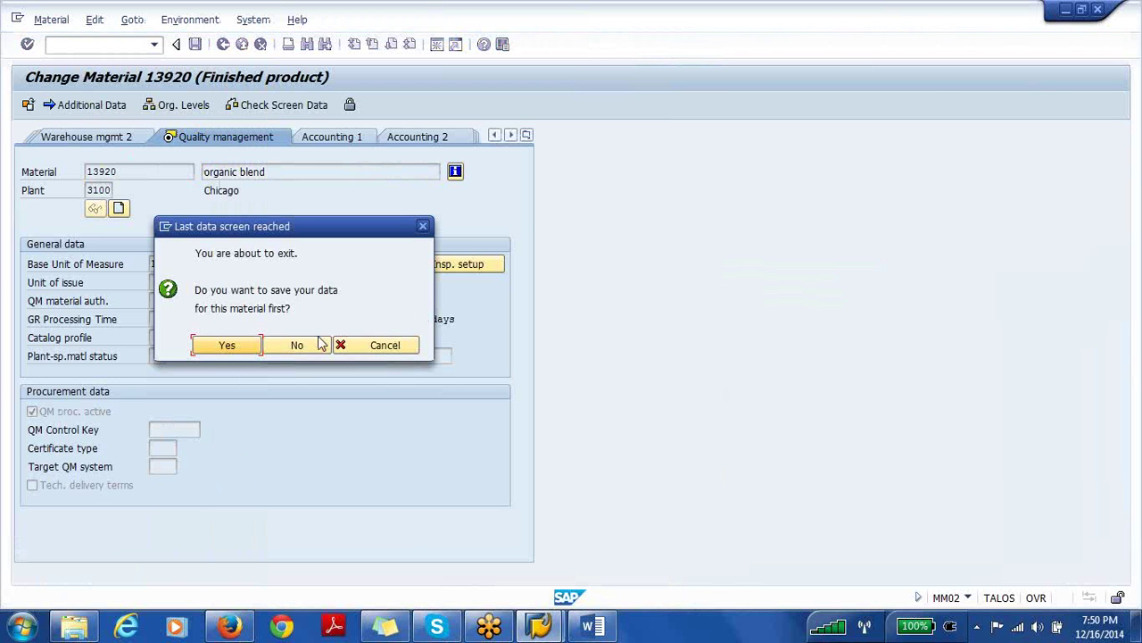
pyautogui.click(234, 349)
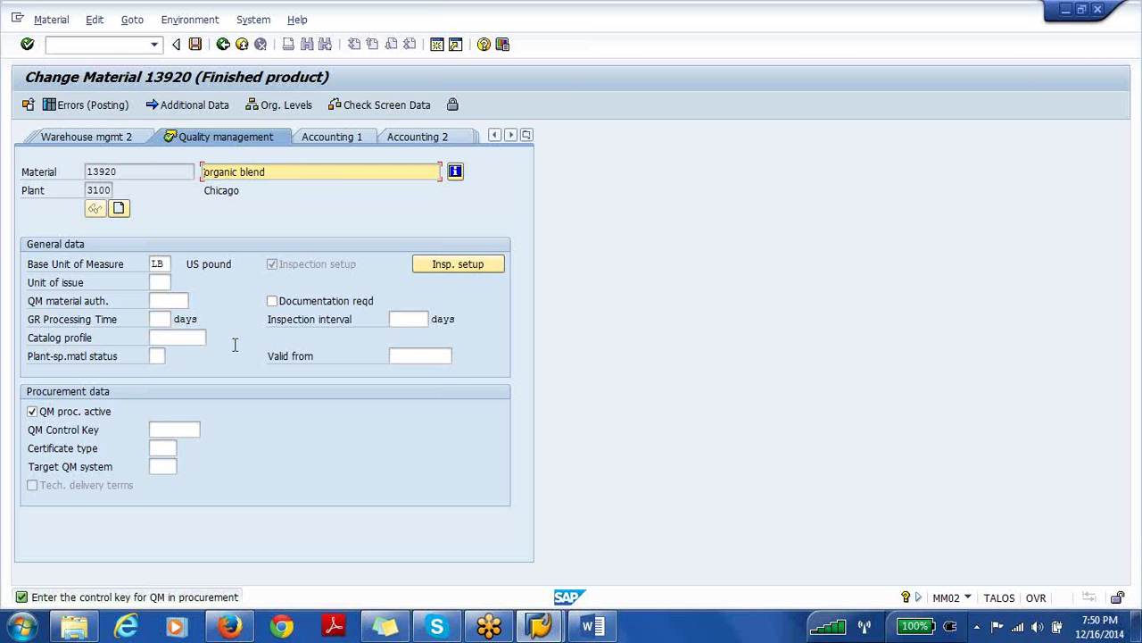
pyautogui.click(106, 44)
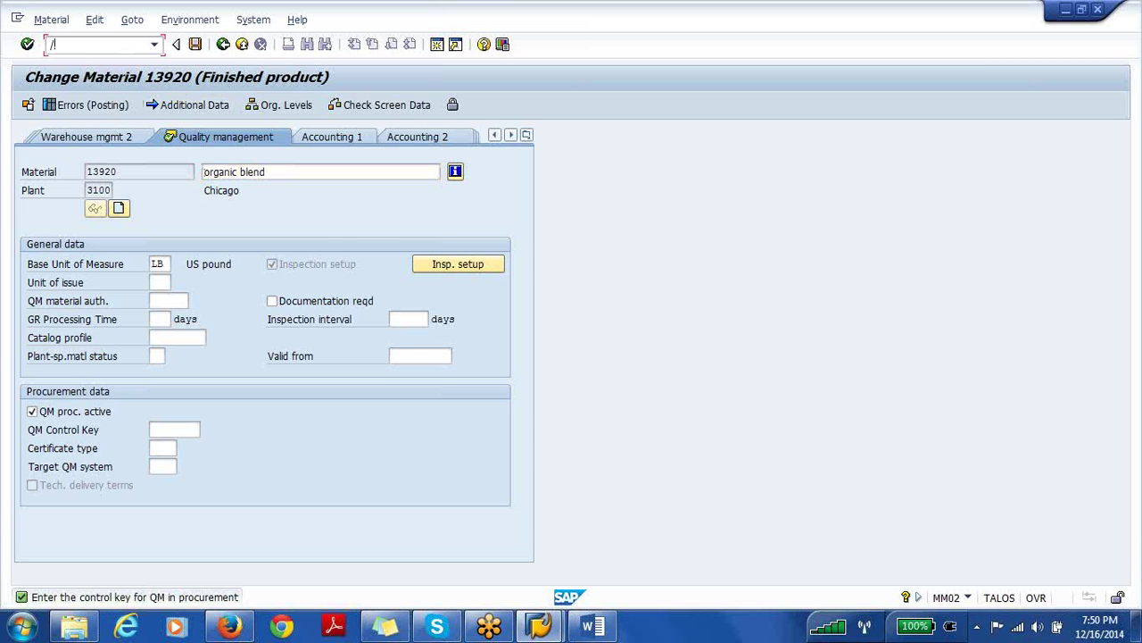
pyautogui.write('/n')
pyautogui.press('Return')
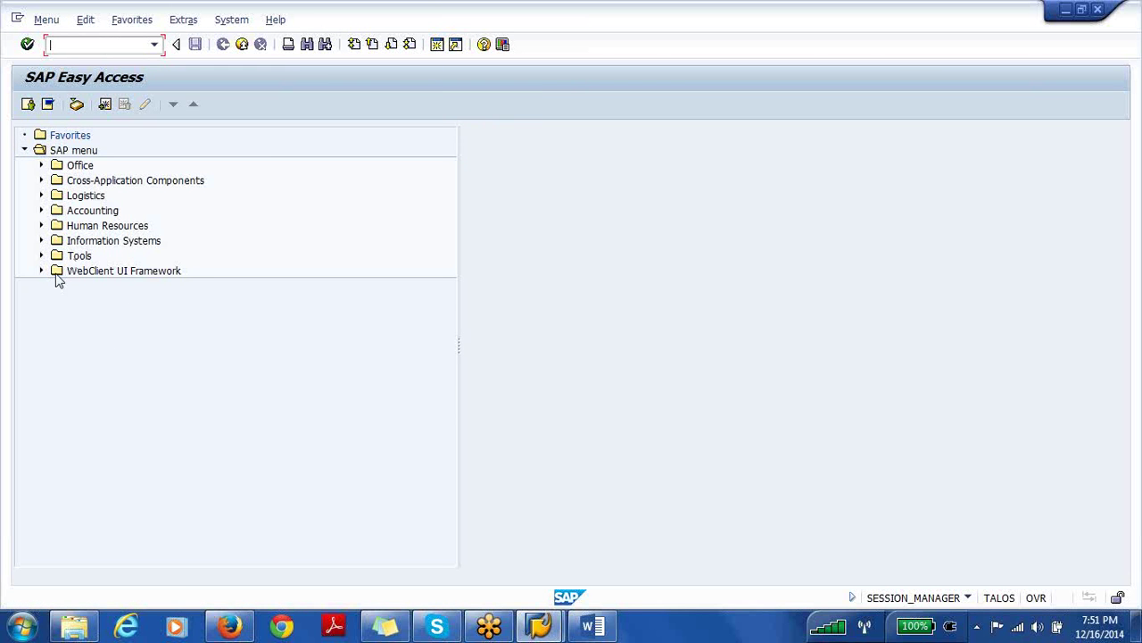
# Browse the Logistics area to the inspection plans under Quality Planning and start transaction QP02 to change a plan.
pyautogui.click(41, 194)
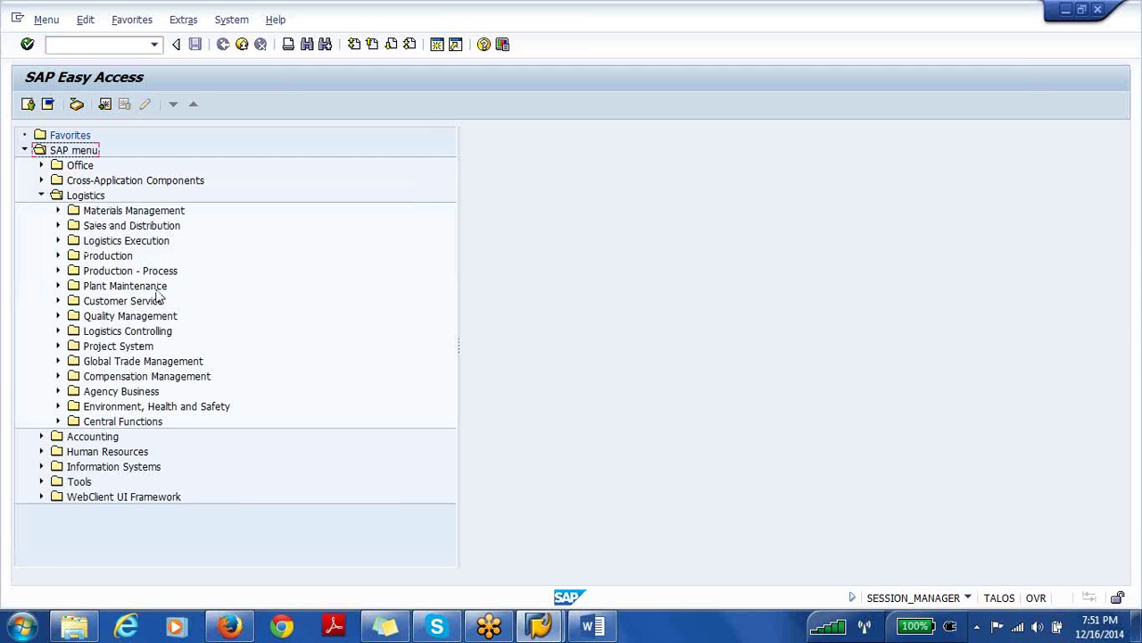
pyautogui.click(58, 316)
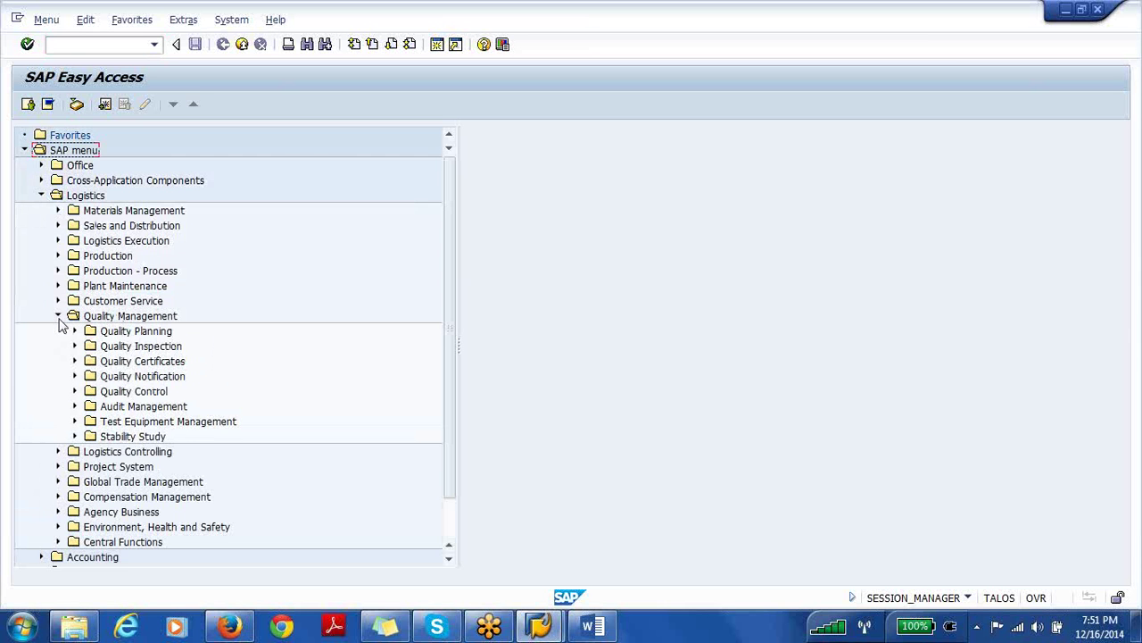
pyautogui.click(75, 331)
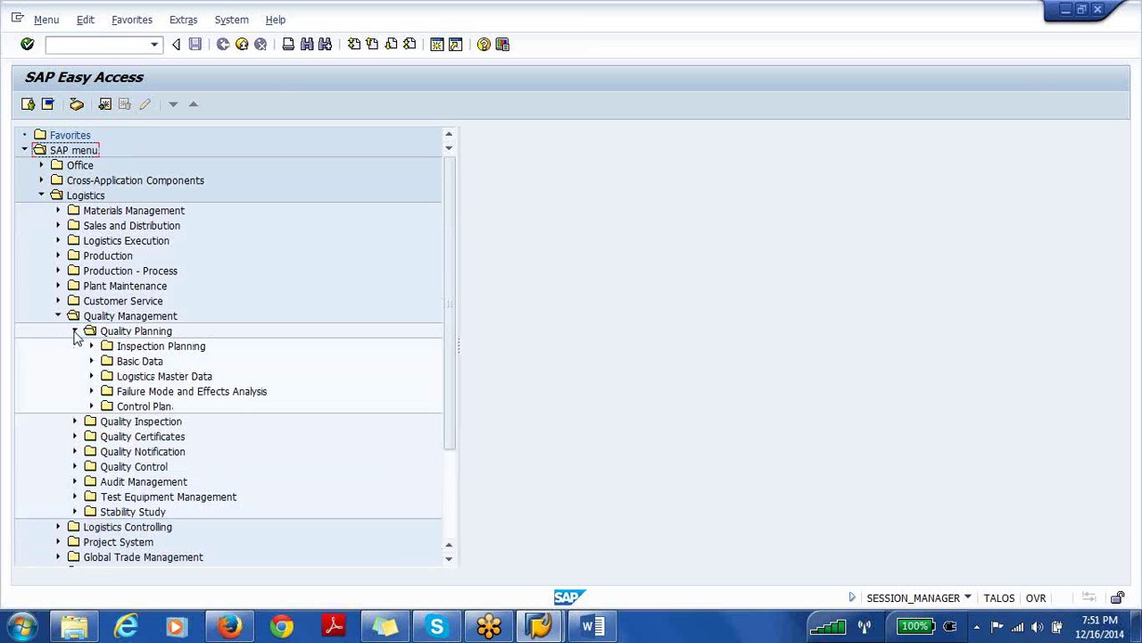
pyautogui.click(92, 347)
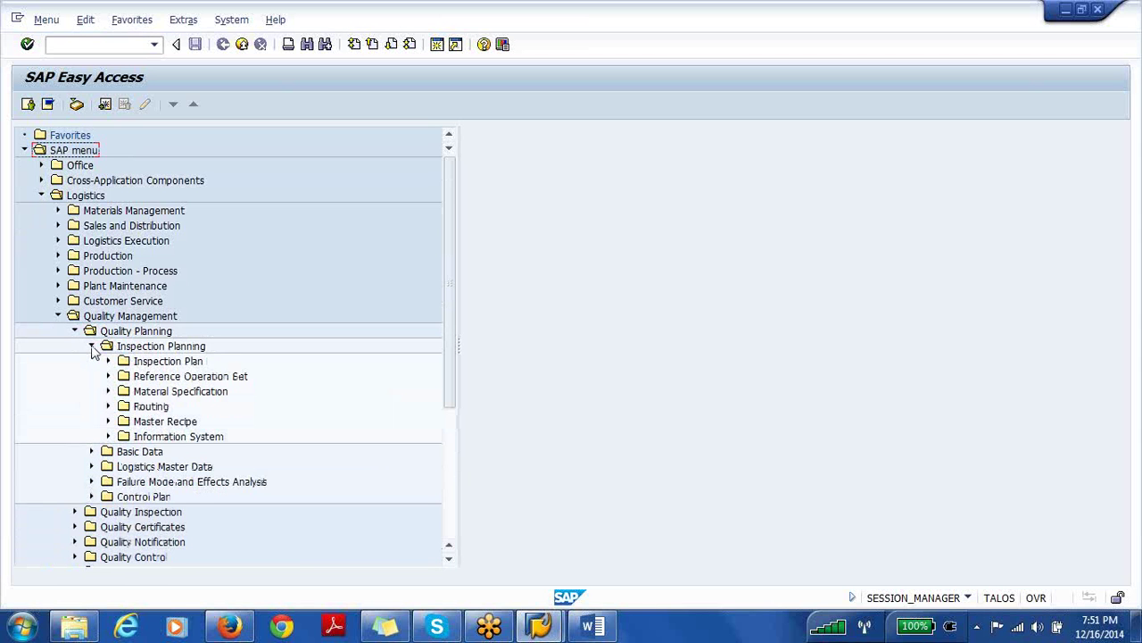
pyautogui.click(108, 361)
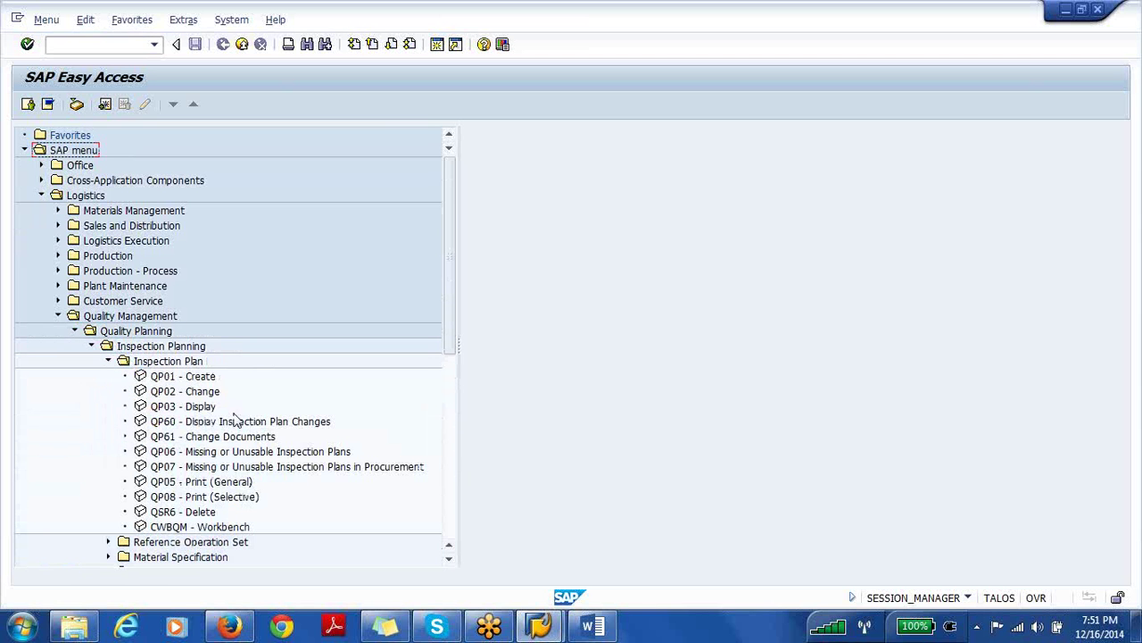
pyautogui.doubleClick(202, 394)
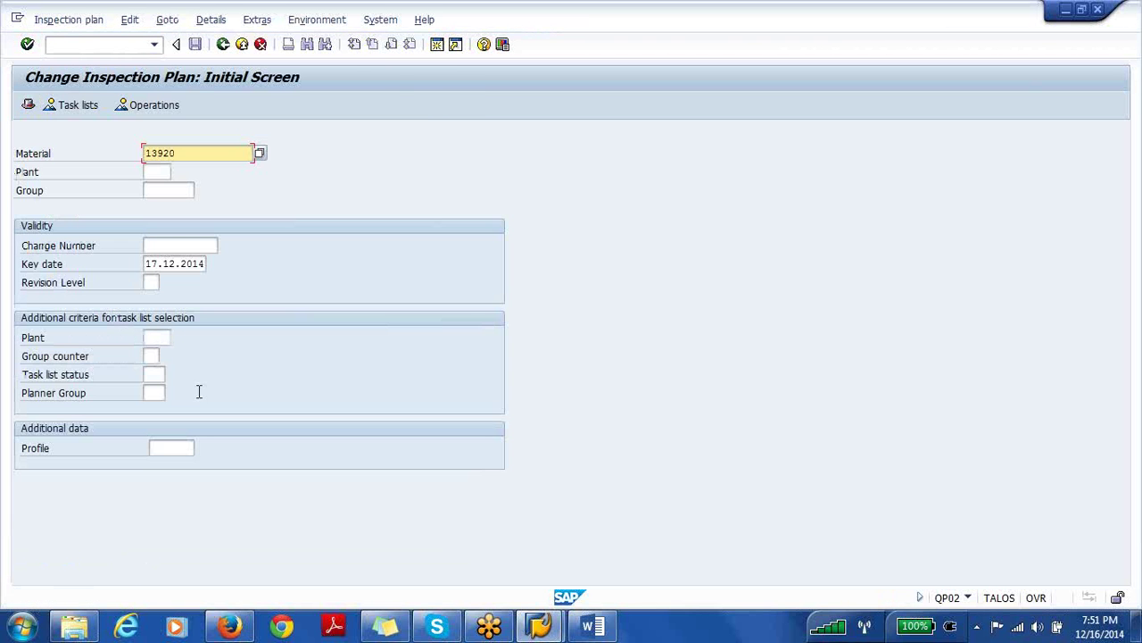
# Display the operation overview of the inspection plan for material 13920 in plant 3100, and leave it with /n.
pyautogui.press('Return')
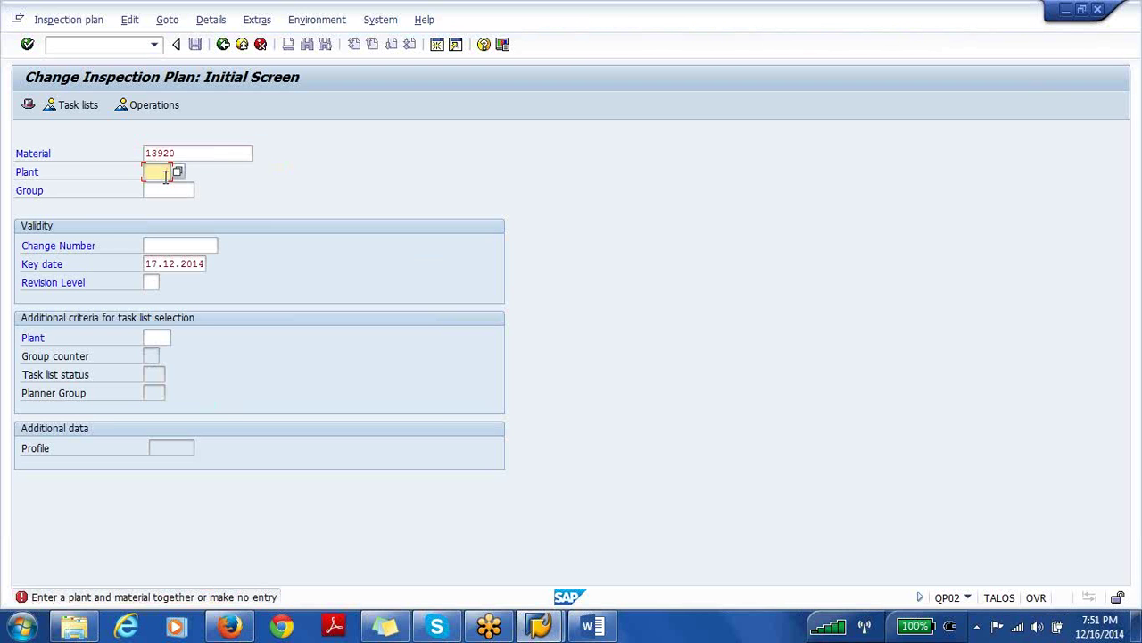
pyautogui.write('3100')
pyautogui.press('Return')
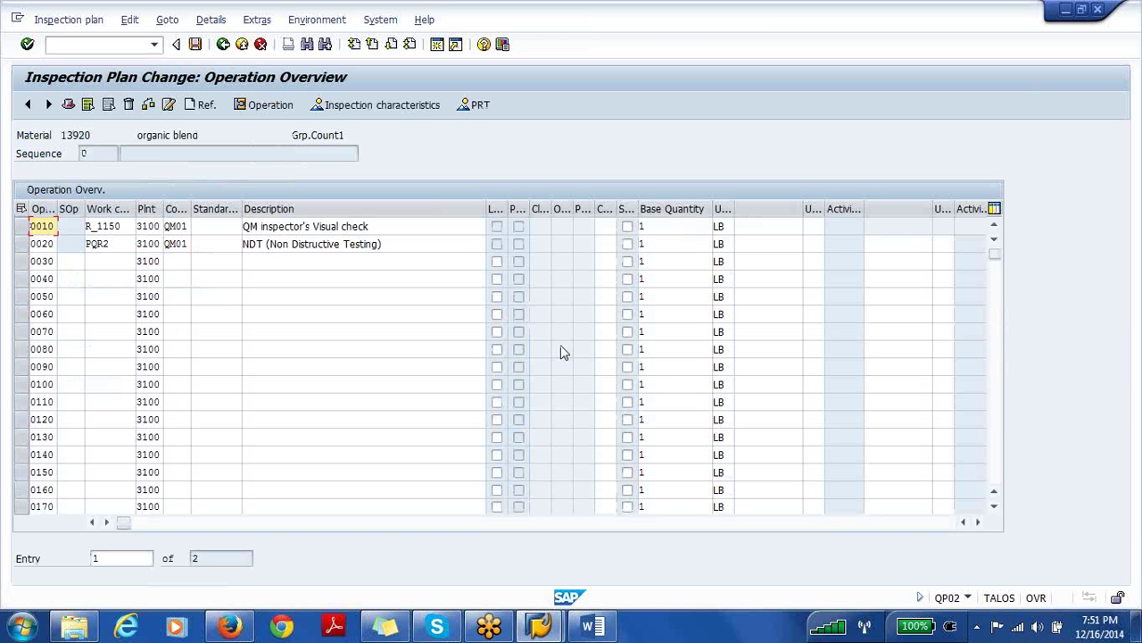
pyautogui.click(77, 47)
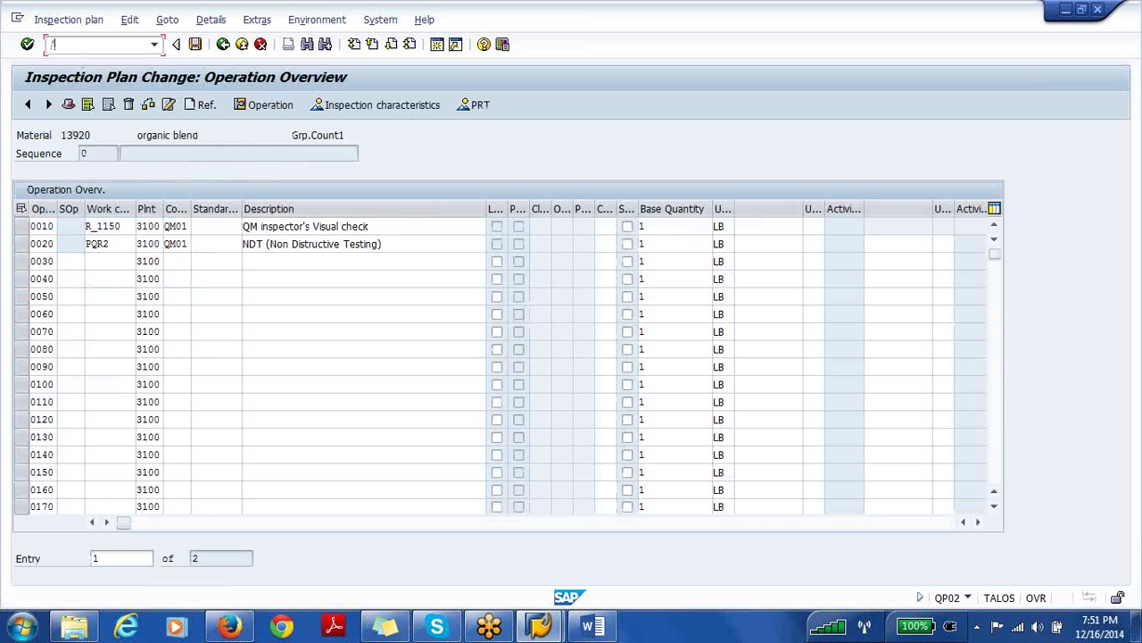
pyautogui.write('/n')
pyautogui.press('Return')
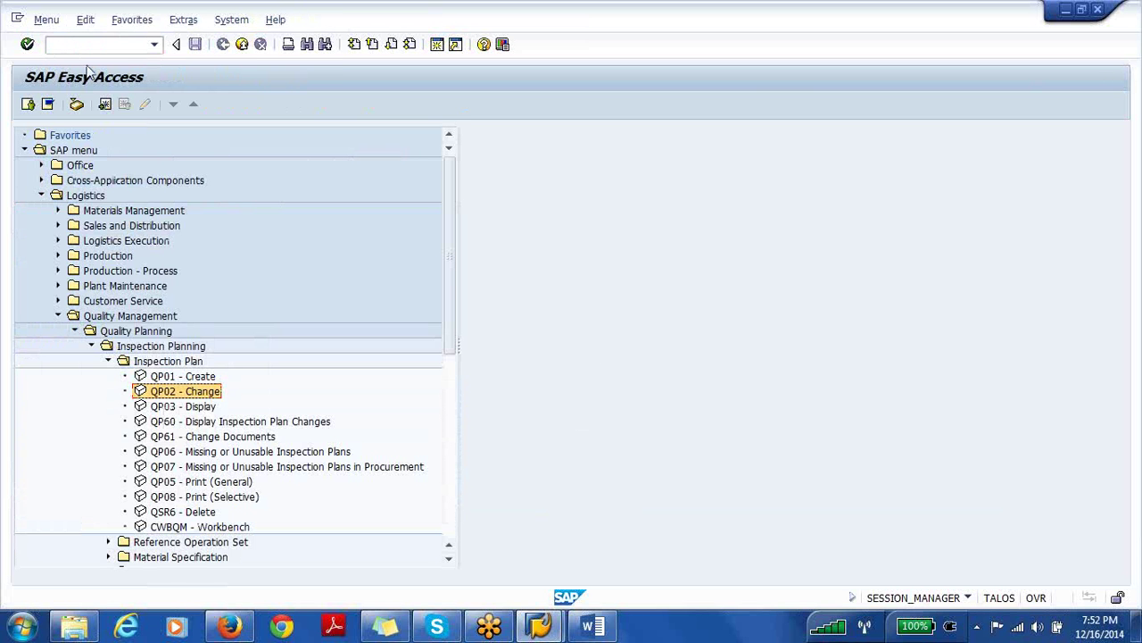
# Browse Materials Management to the purchase order creation functions under Purchasing and start ME21N for a known vendor.
pyautogui.click(59, 317)
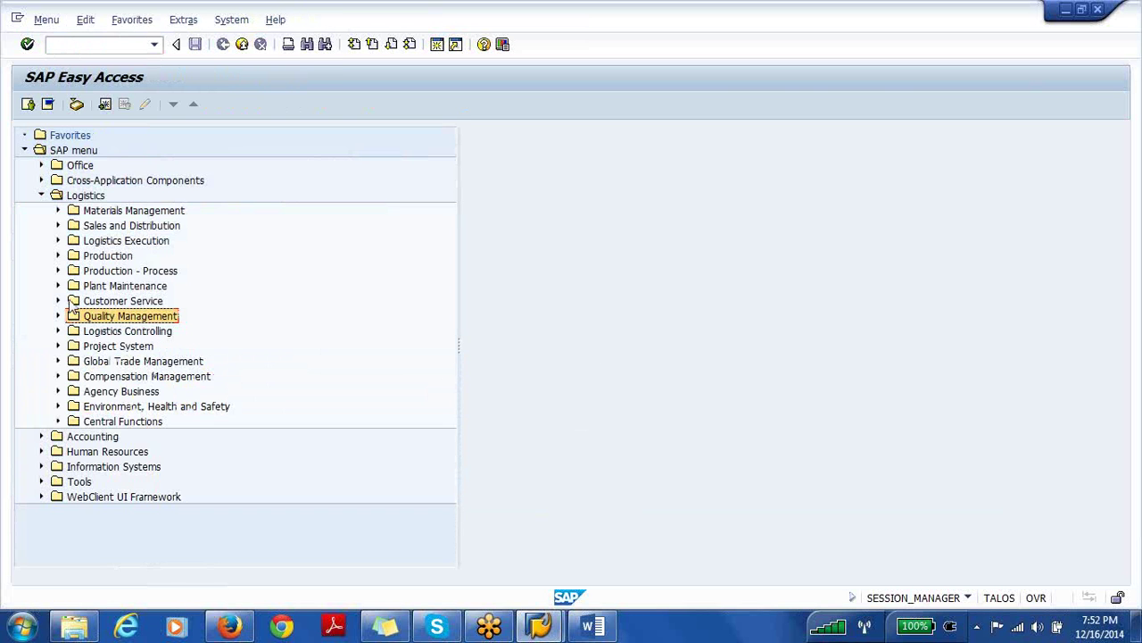
pyautogui.click(57, 211)
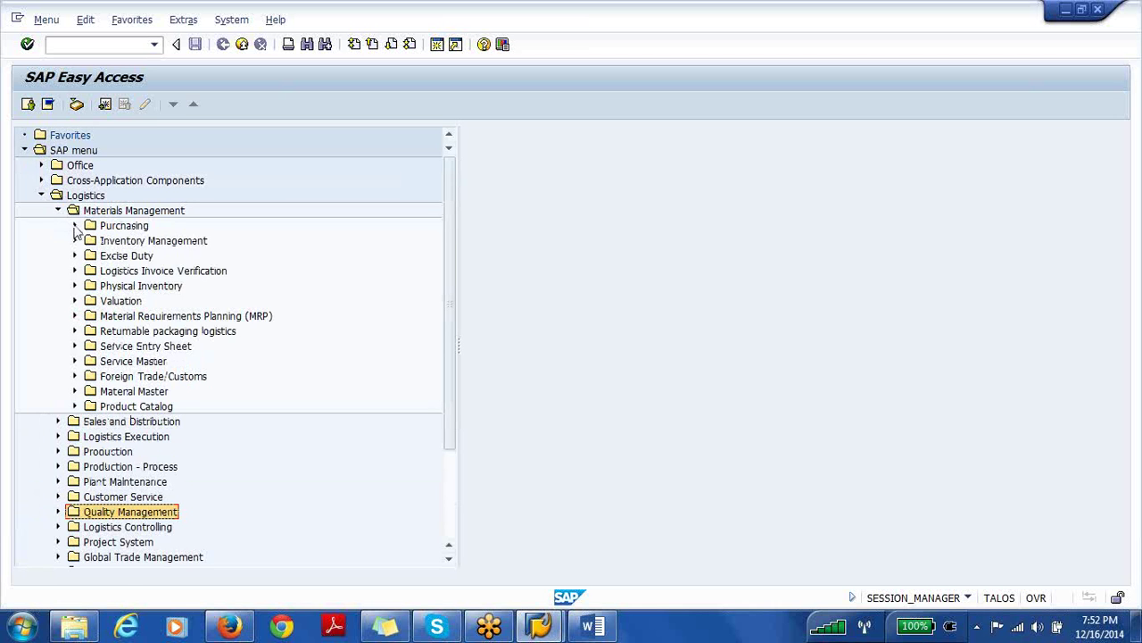
pyautogui.click(75, 225)
pyautogui.click(91, 240)
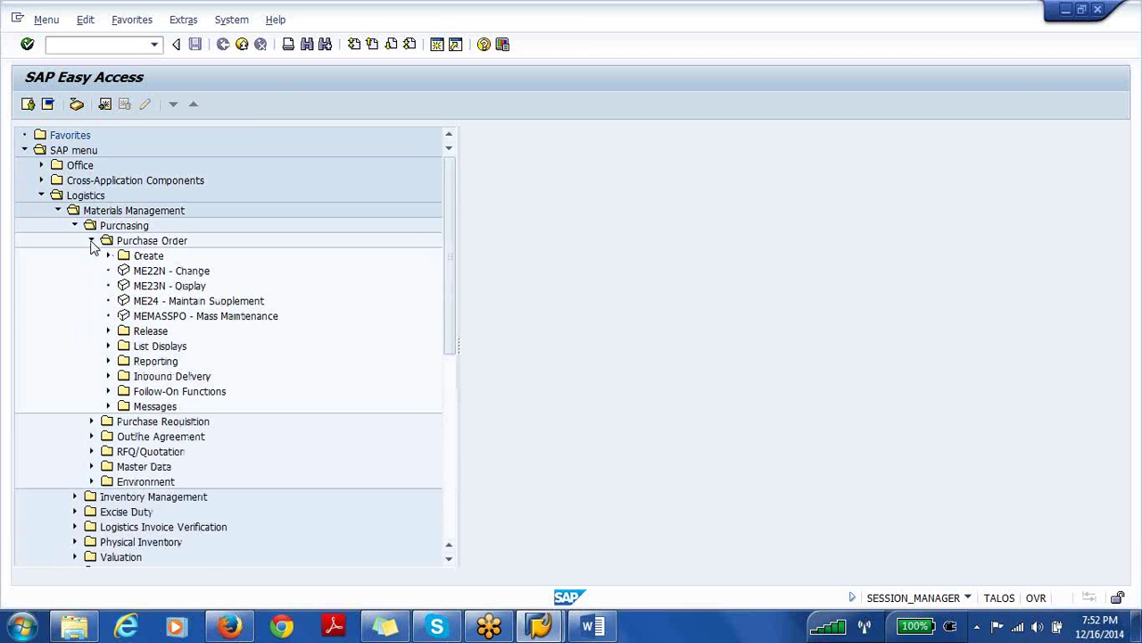
pyautogui.click(108, 256)
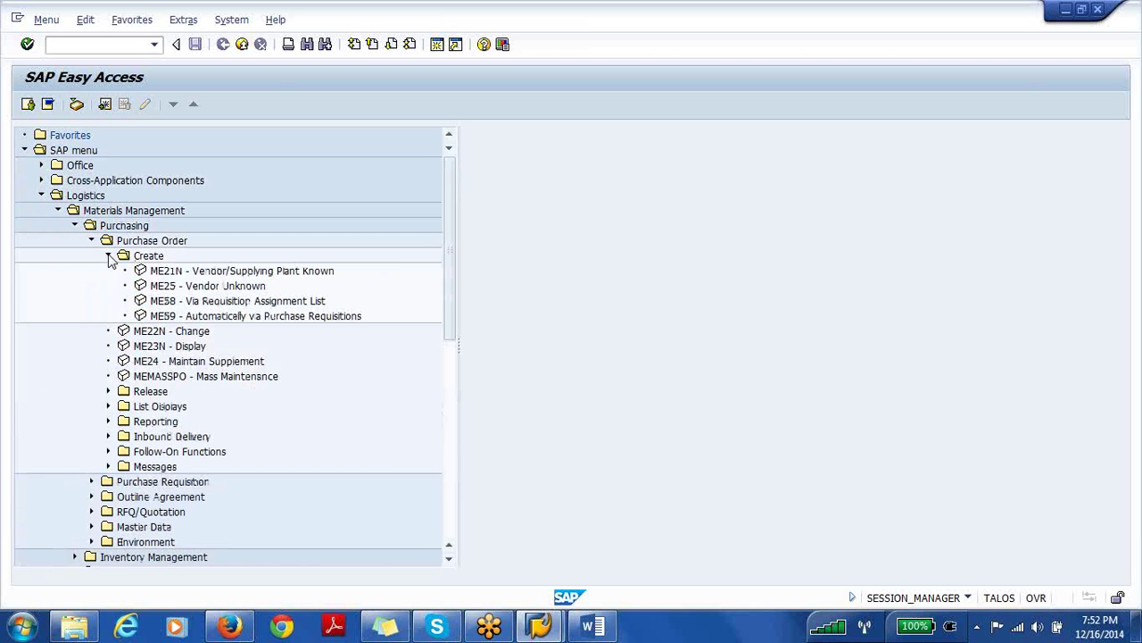
pyautogui.click(213, 275)
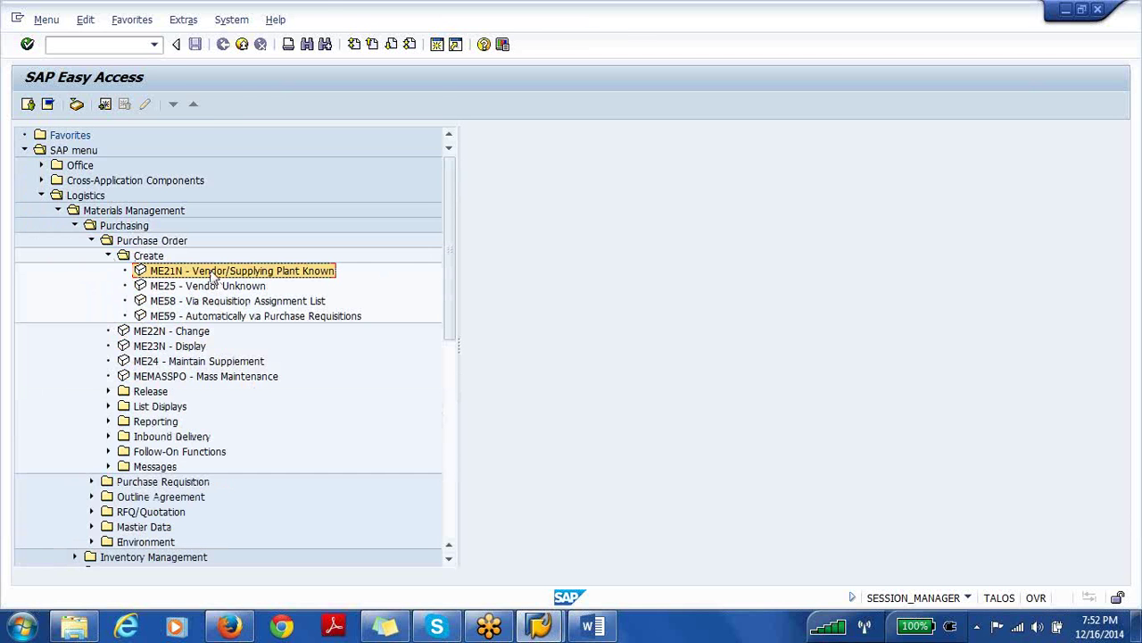
pyautogui.doubleClick(212, 275)
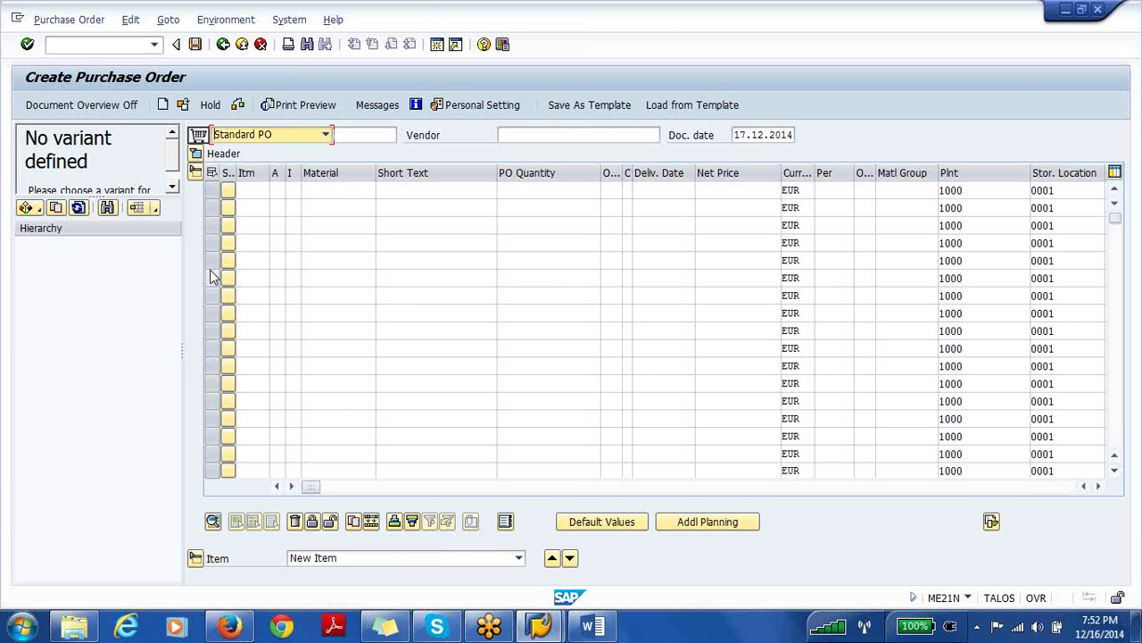
# Hide the document overview and enter vendor 3005 with a first item for material 13920, quantity 23.
pyautogui.click(89, 107)
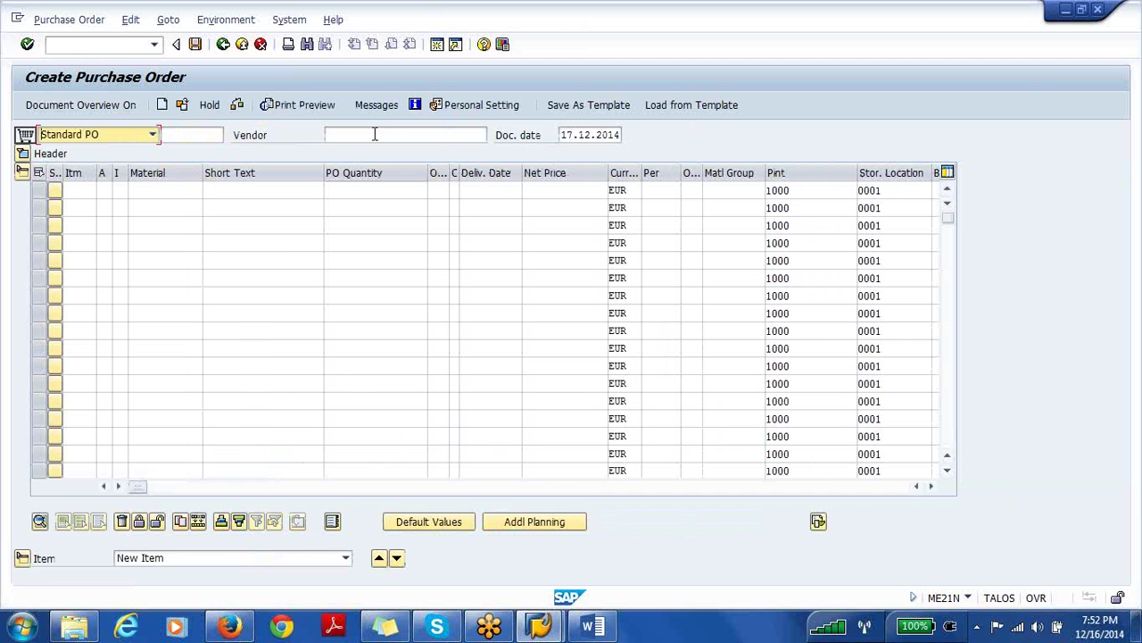
pyautogui.click(375, 134)
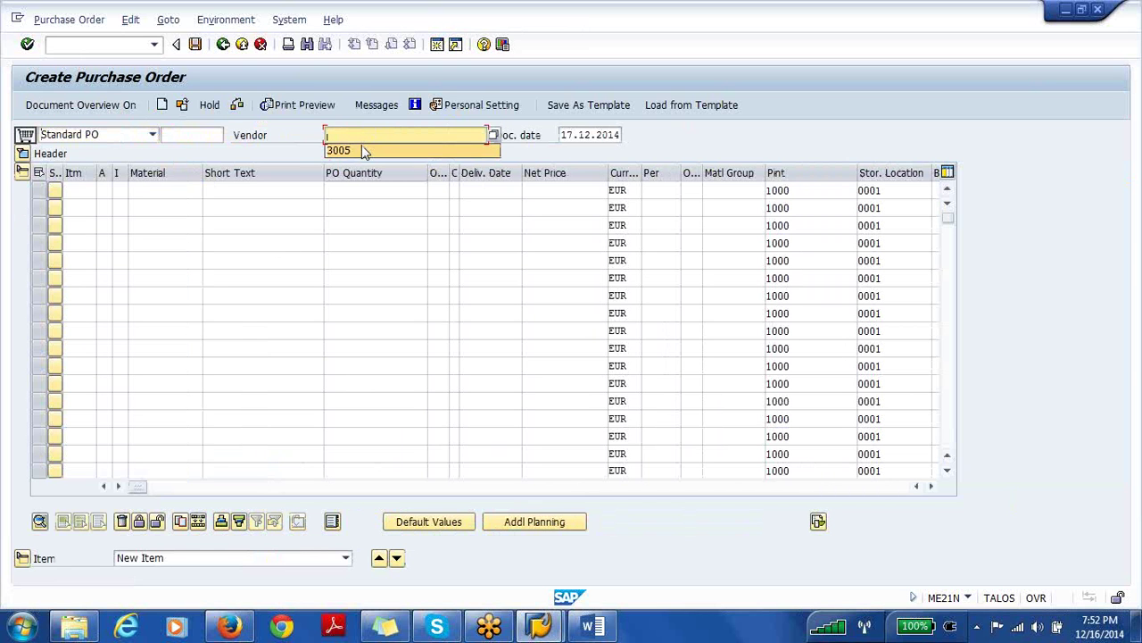
pyautogui.click(360, 150)
pyautogui.click(165, 189)
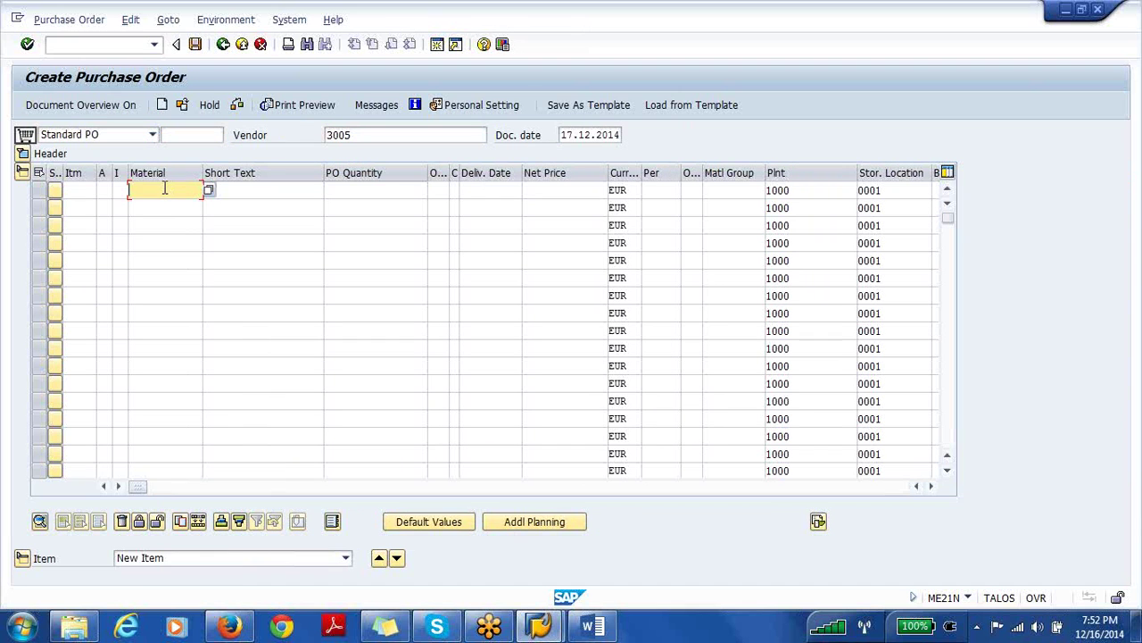
pyautogui.press('BackSpace')
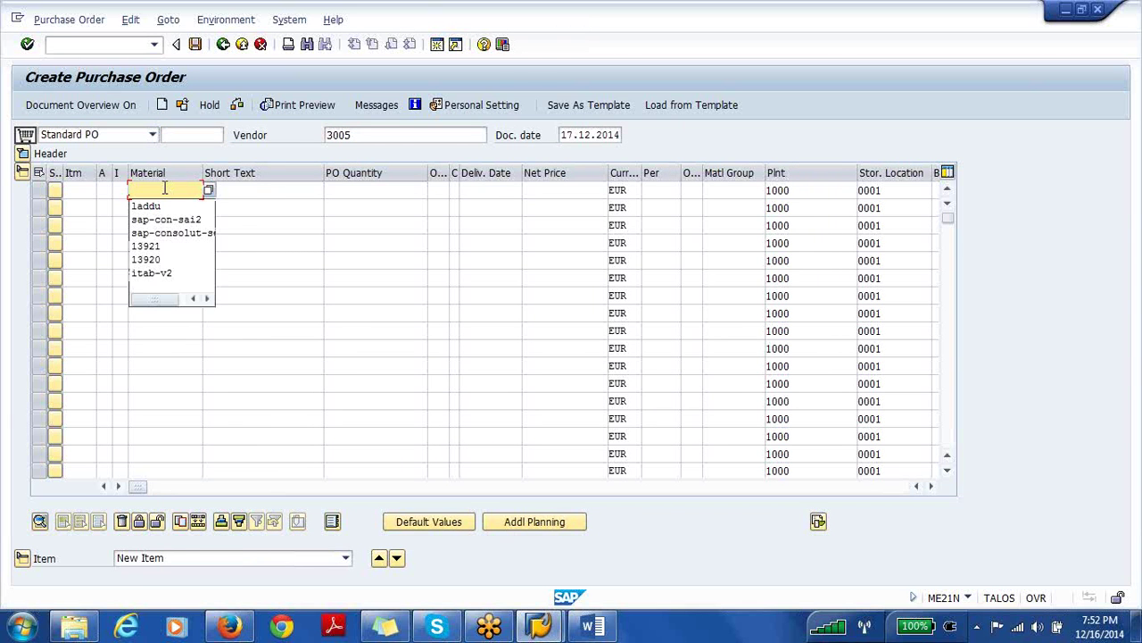
pyautogui.click(159, 260)
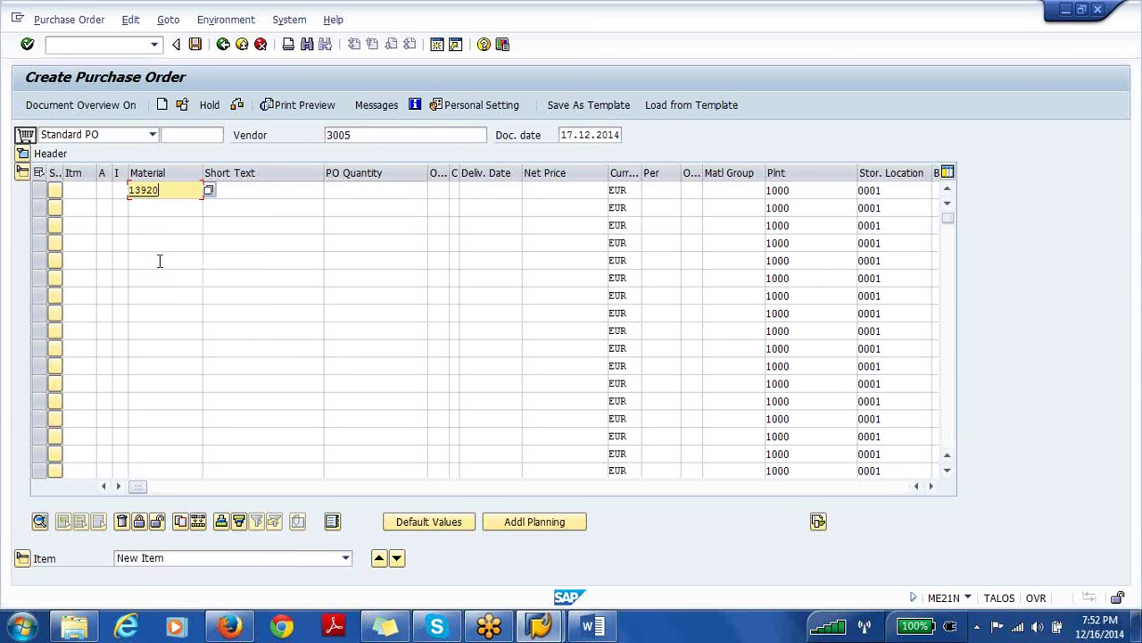
pyautogui.click(259, 191)
pyautogui.click(357, 189)
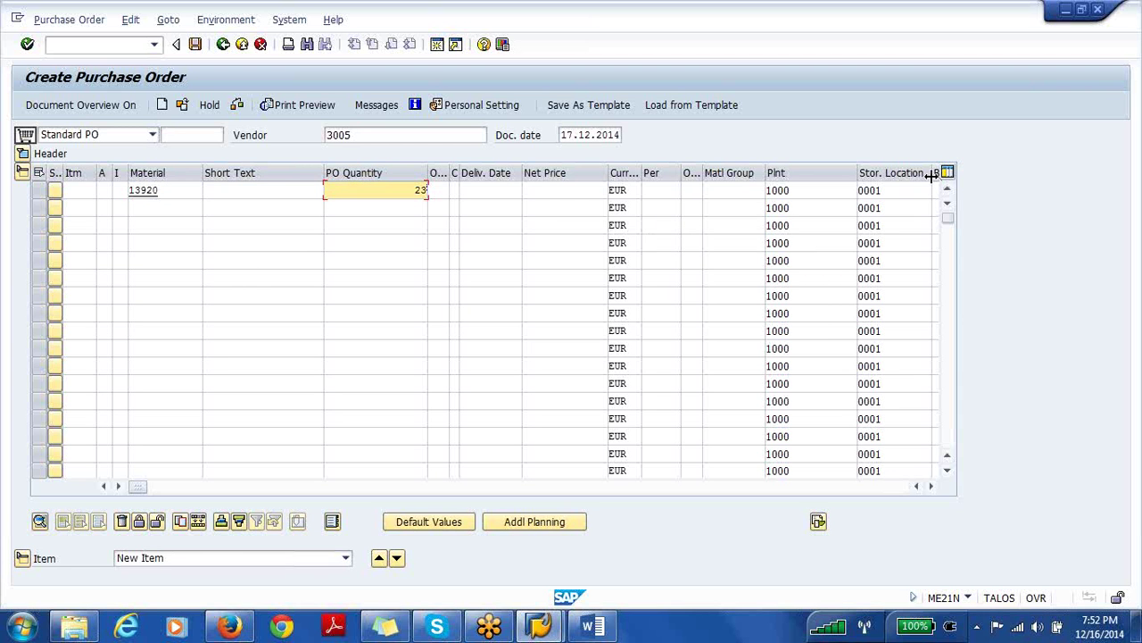
# Set the first item's plant to 3100, keep storage location 0001, and check the entries.
pyautogui.click(798, 190)
pyautogui.press('BackSpace')
pyautogui.press('BackSpace')
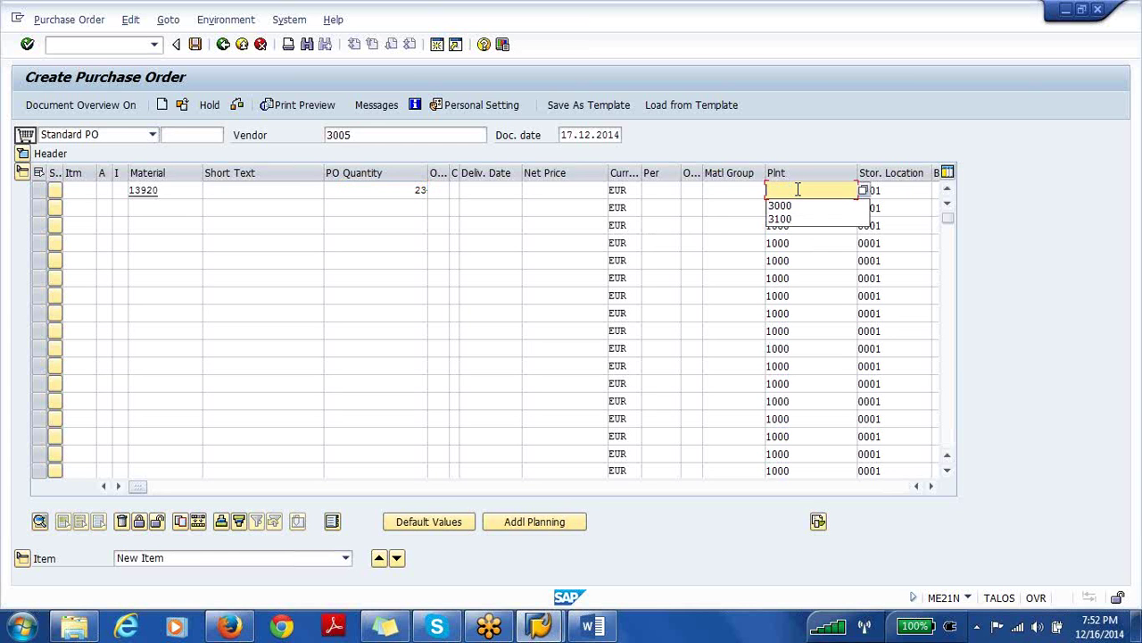
pyautogui.click(784, 219)
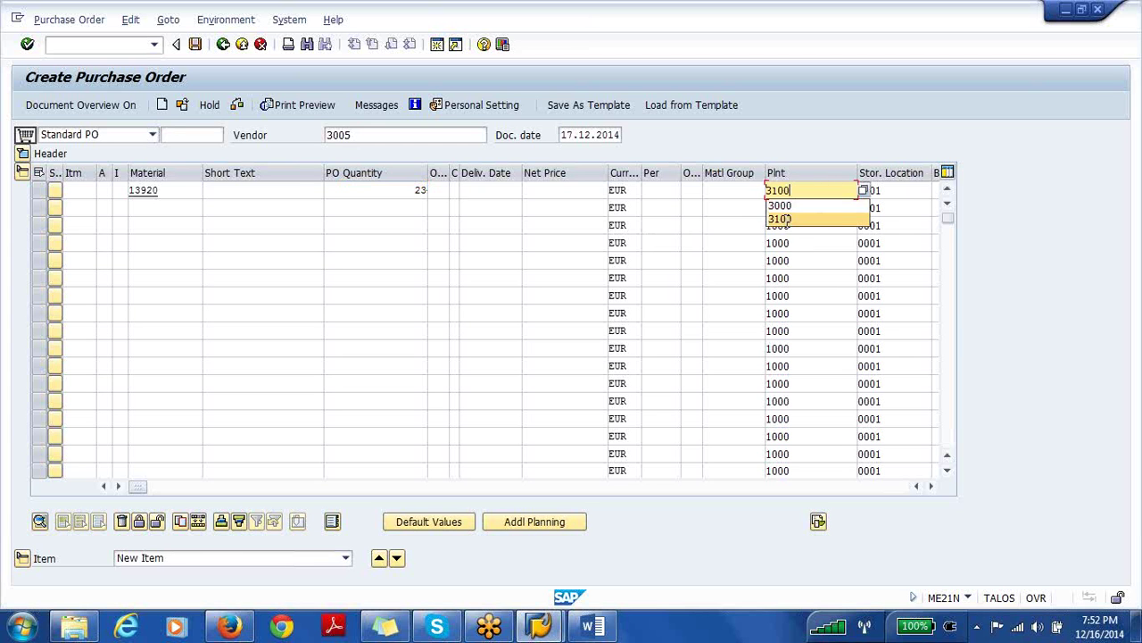
pyautogui.click(904, 193)
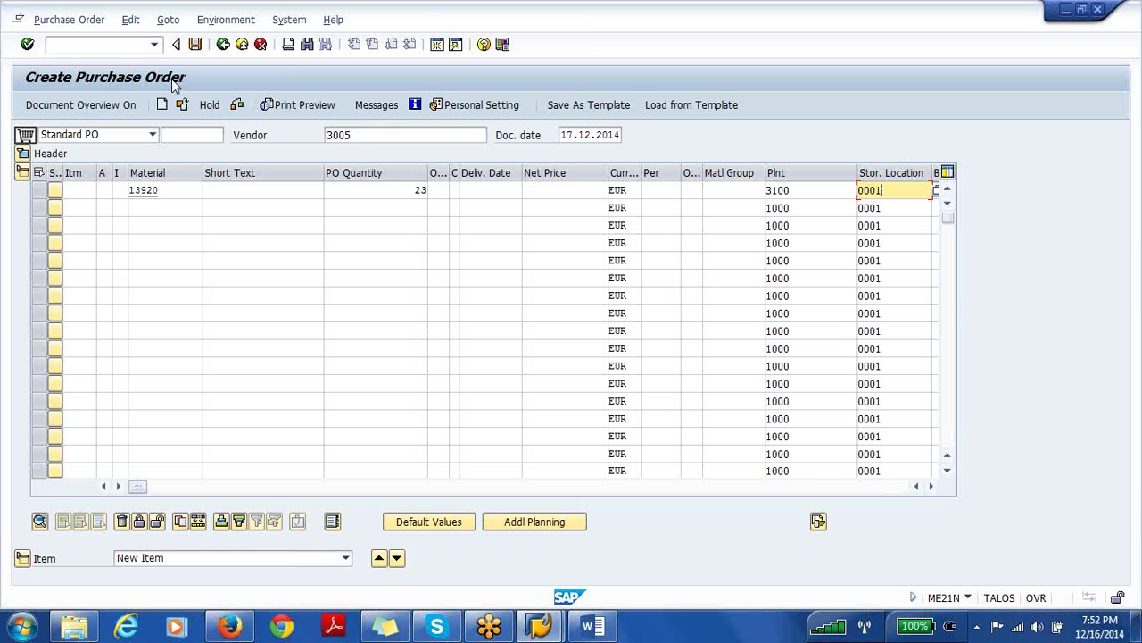
pyautogui.click(28, 44)
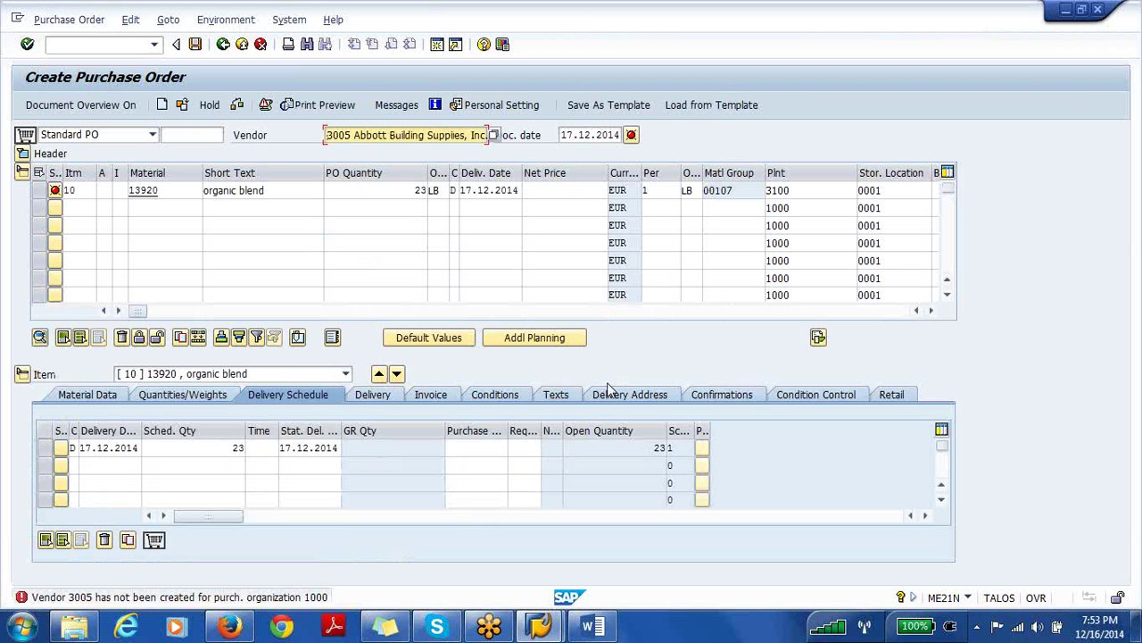
# Set the purchasing organization and the company code to 3000 in the order header's organizational data.
pyautogui.click(22, 375)
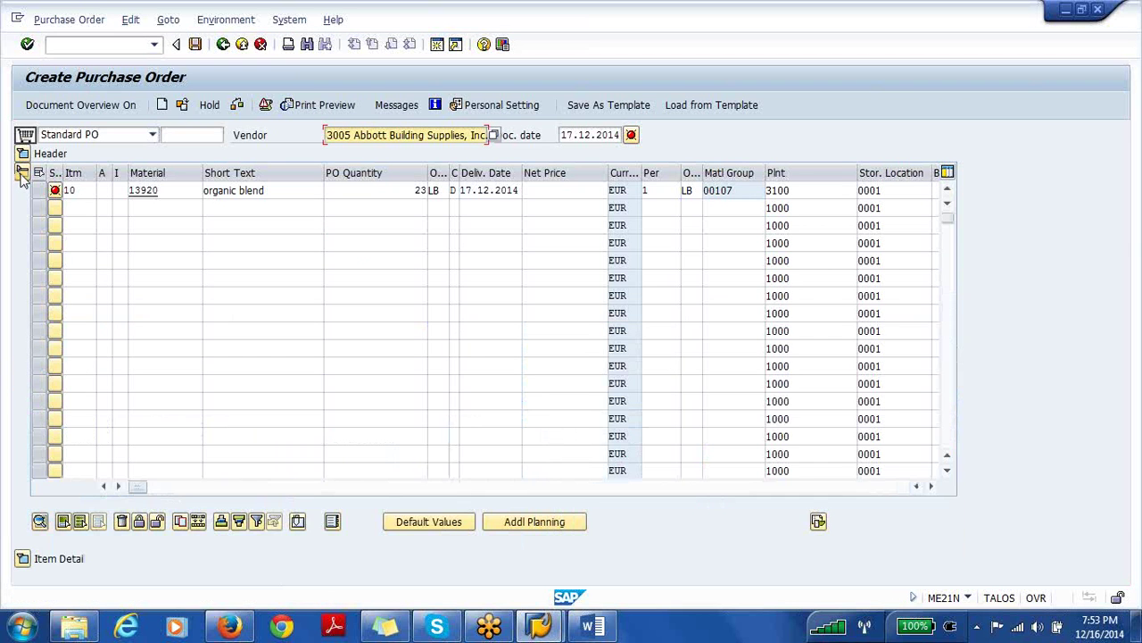
pyautogui.click(22, 172)
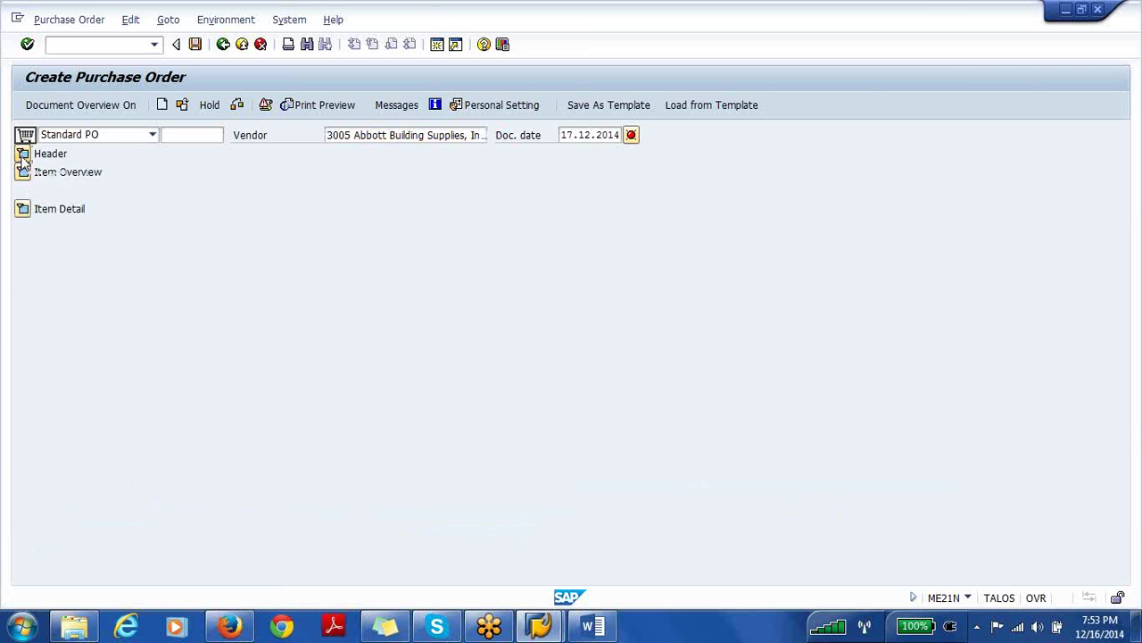
pyautogui.click(22, 153)
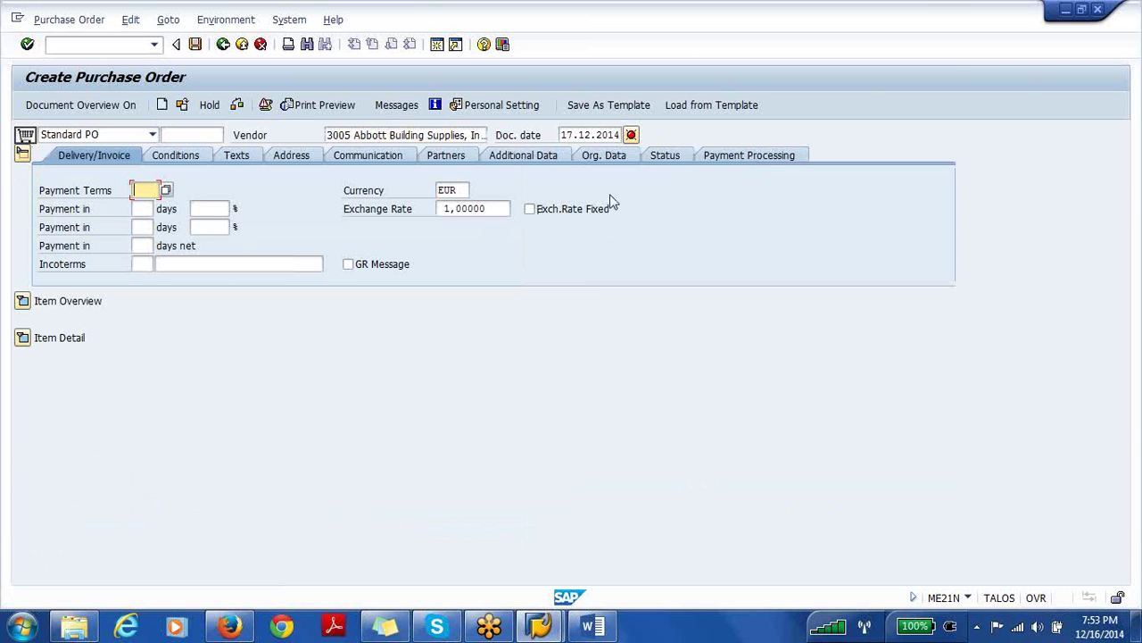
pyautogui.click(610, 164)
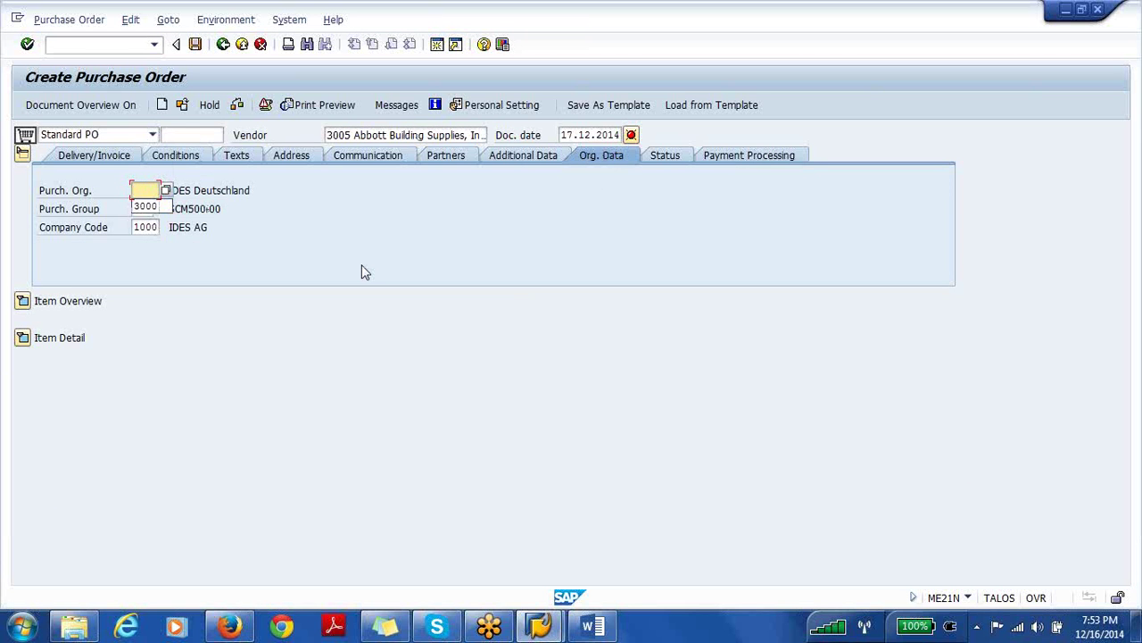
pyautogui.click(146, 206)
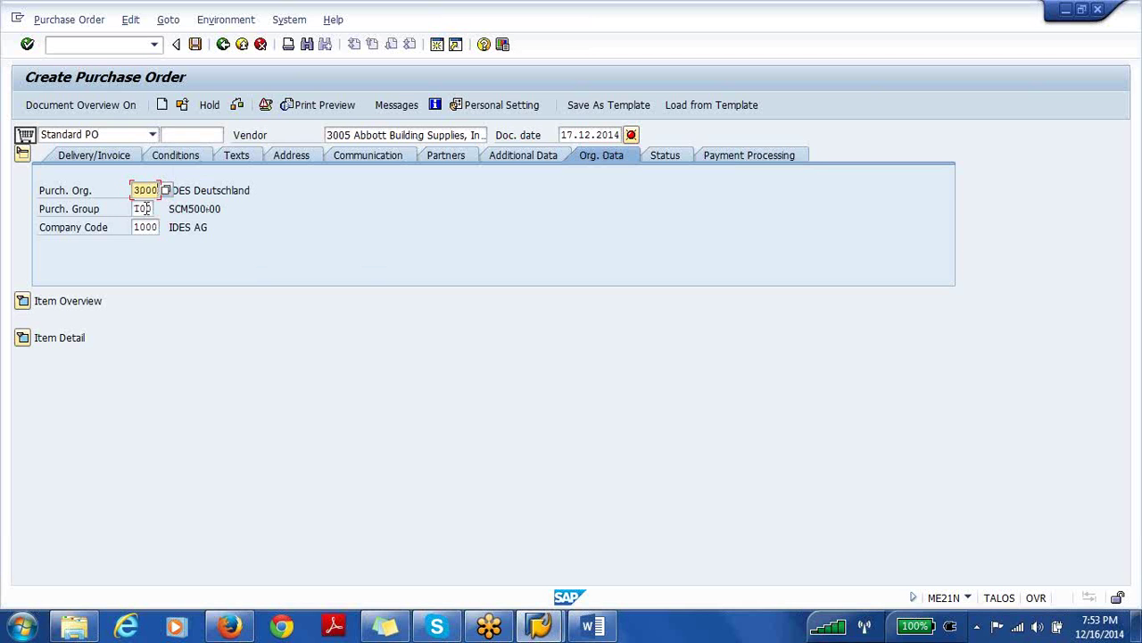
pyautogui.click(157, 227)
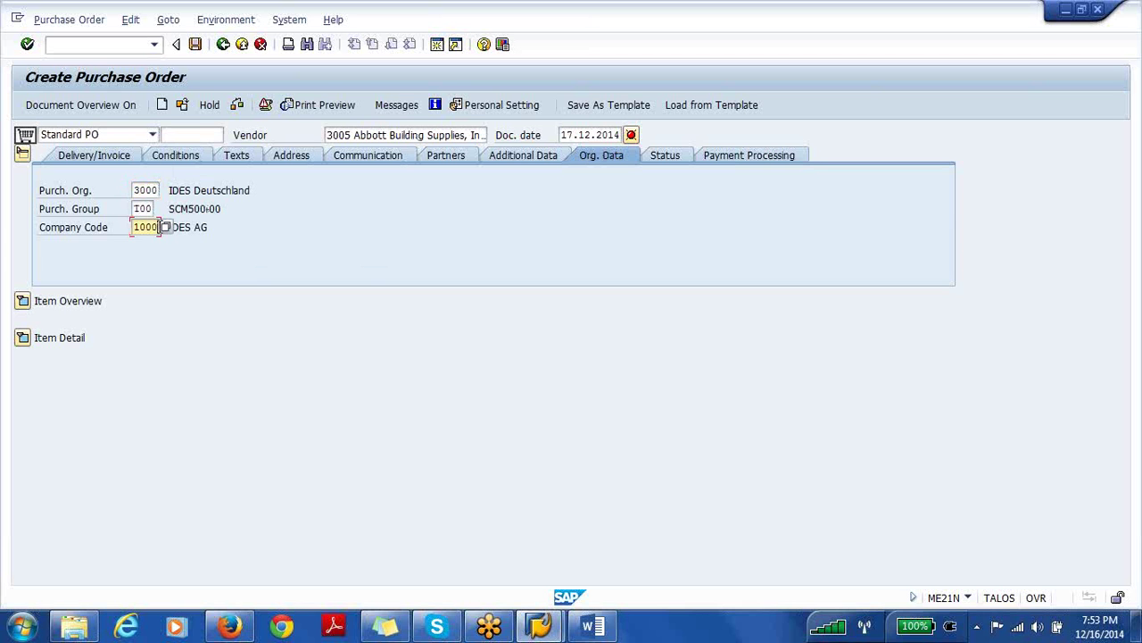
pyautogui.press('BackSpace')
pyautogui.press('BackSpace')
pyautogui.press('BackSpace')
pyautogui.press('BackSpace')
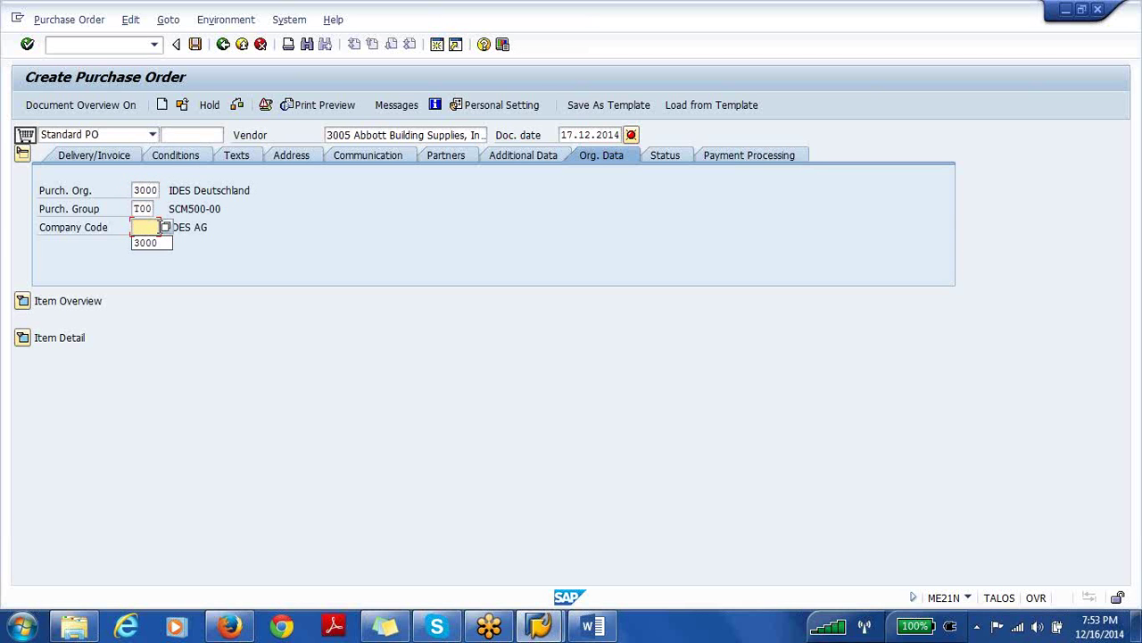
pyautogui.click(151, 243)
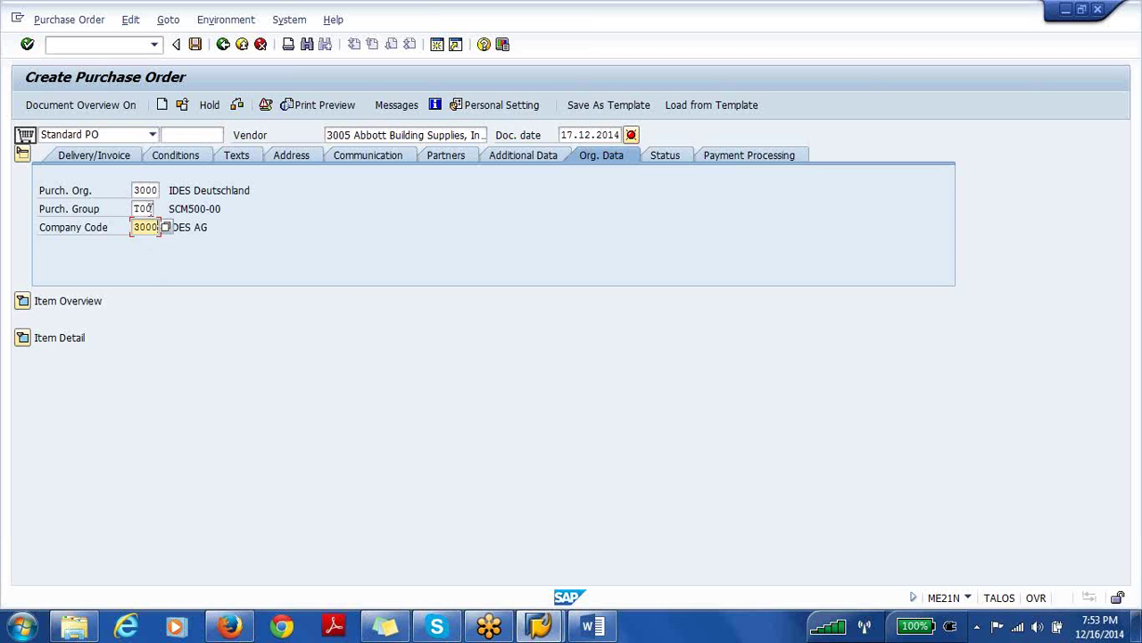
# Set the purchasing group to 003 and confirm the organizational data of the purchase order.
pyautogui.click(150, 208)
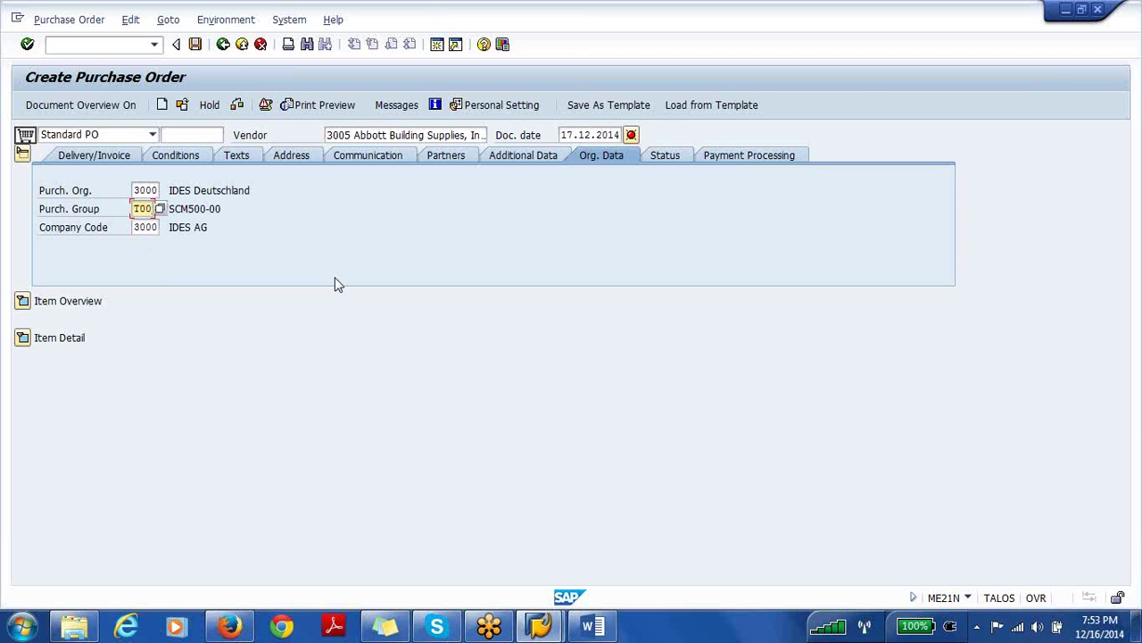
pyautogui.press('BackSpace')
pyautogui.press('BackSpace')
pyautogui.press('BackSpace')
pyautogui.click(143, 225)
pyautogui.press('Return')
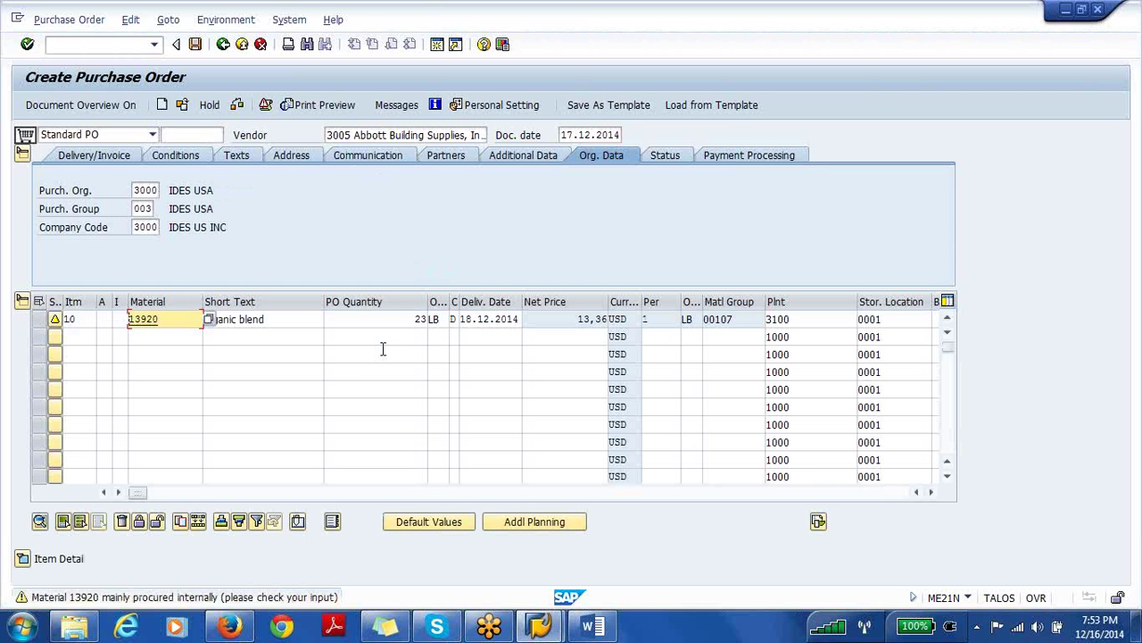
pyautogui.press('Return')
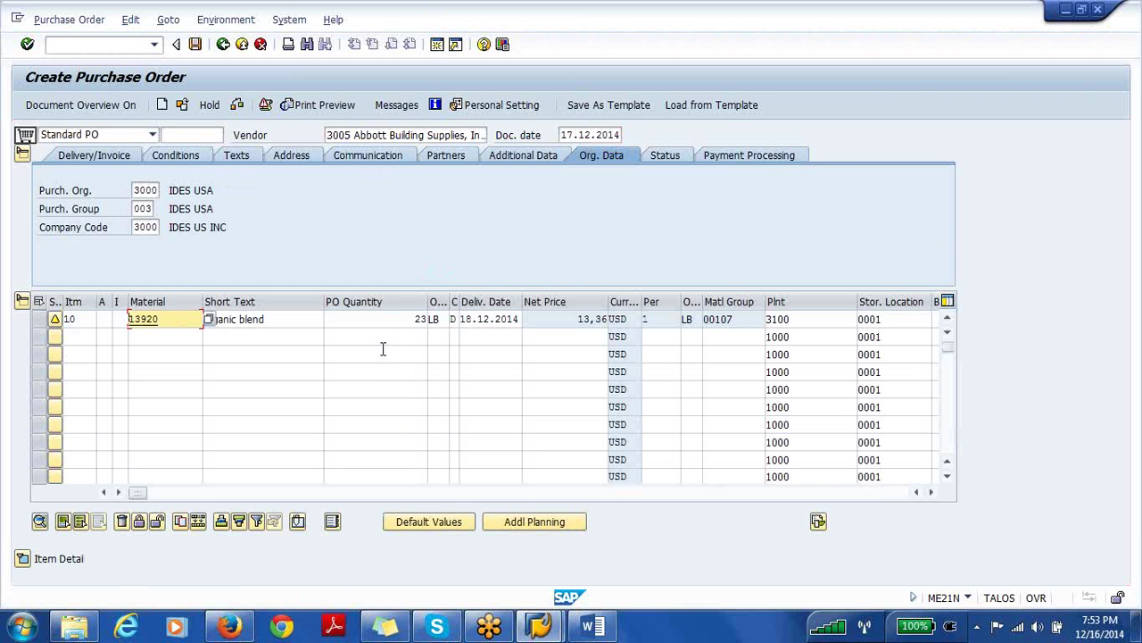
# Collapse the header data and show the item overview again, going to the storage location of item 10.
pyautogui.click(21, 300)
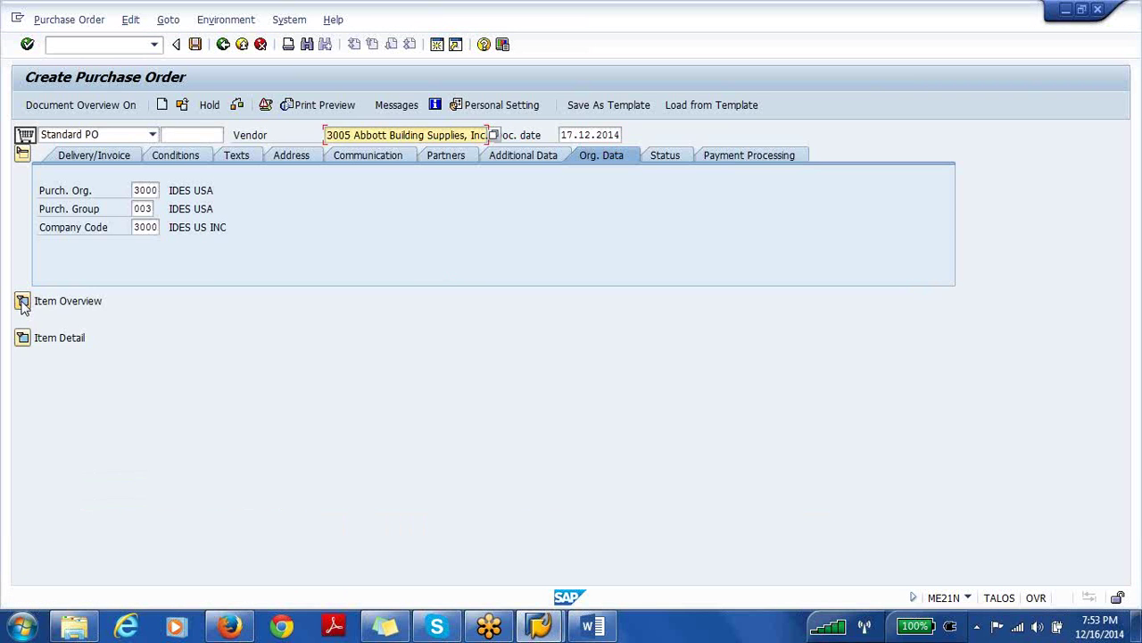
pyautogui.click(23, 154)
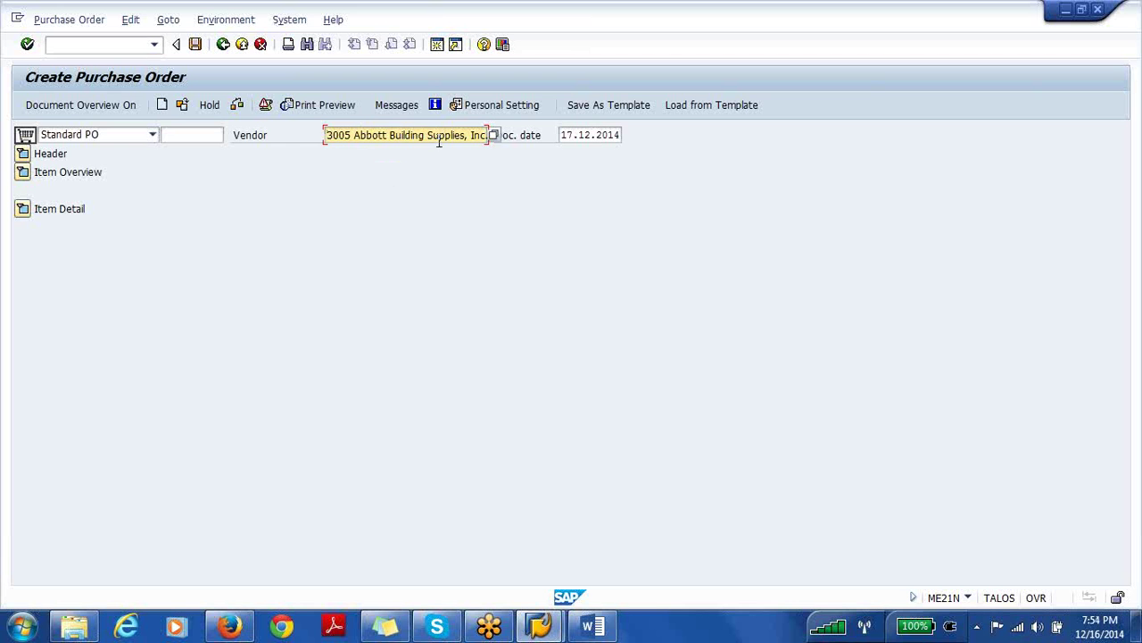
pyautogui.click(23, 172)
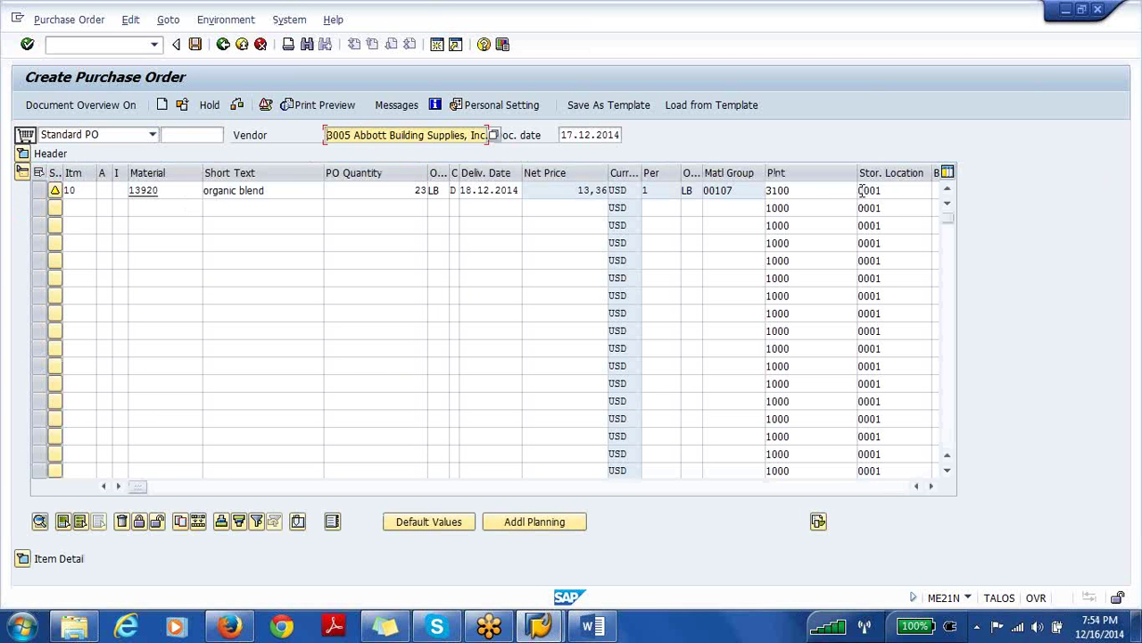
pyautogui.click(898, 190)
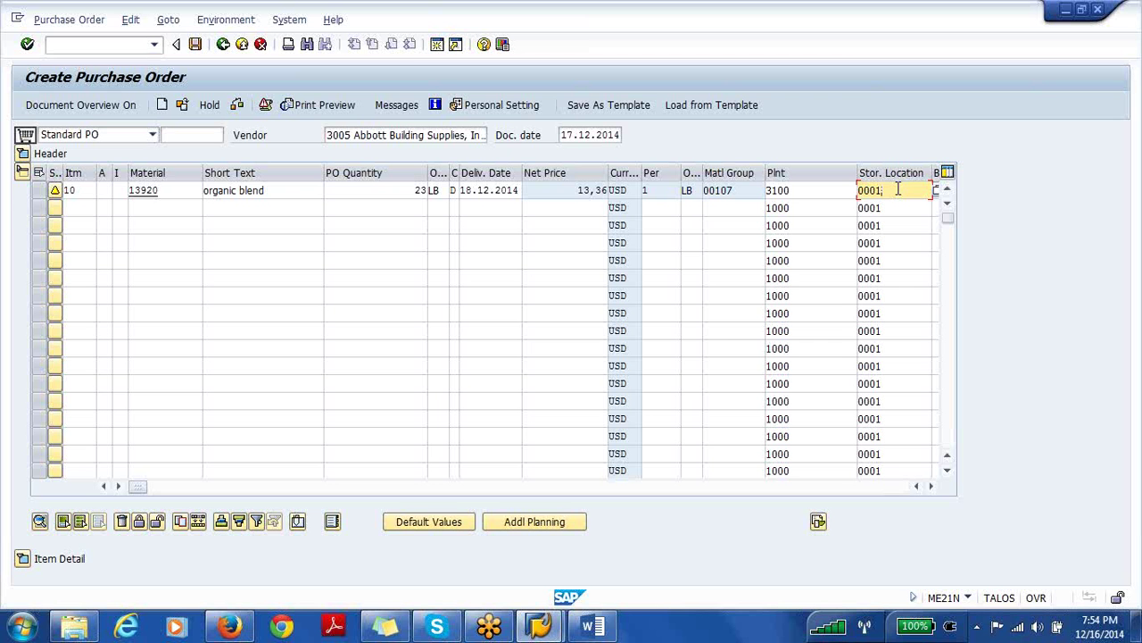
# Open a new session and display the MMBE stock overview for material 13920 in plant 3100, including zero stock lines.
pyautogui.click(439, 47)
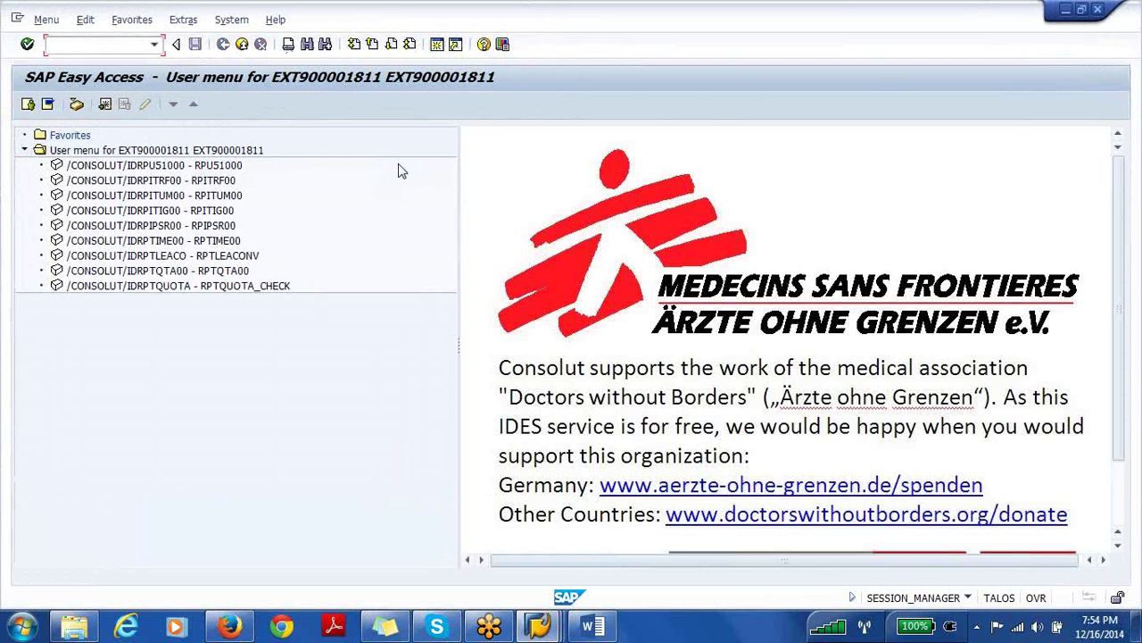
pyautogui.write('mmbe')
pyautogui.press('Return')
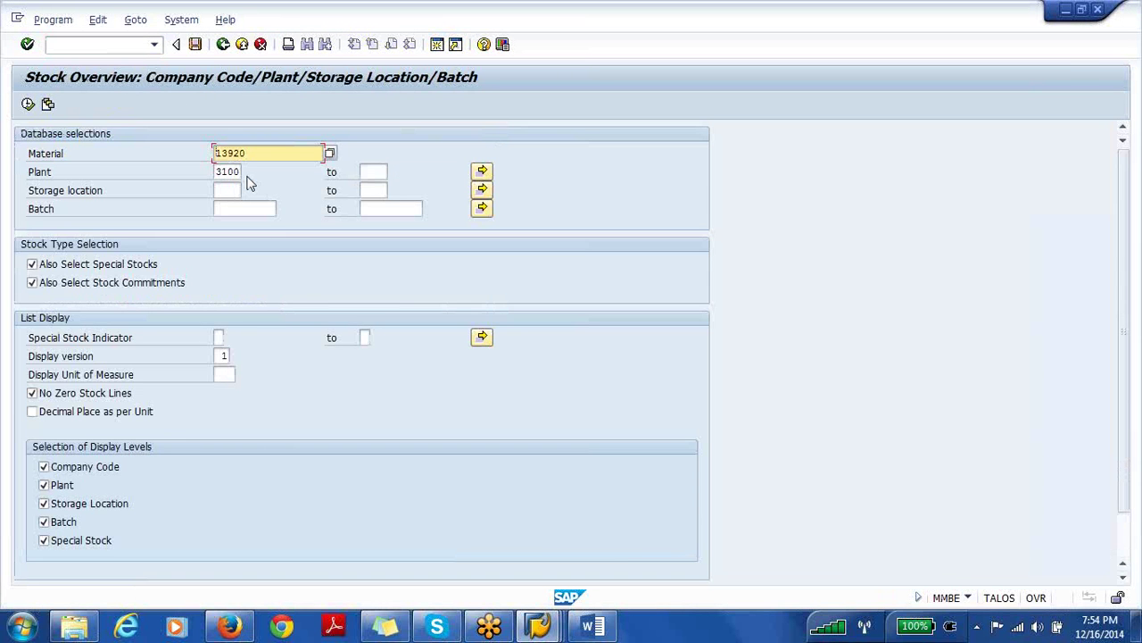
pyautogui.click(32, 394)
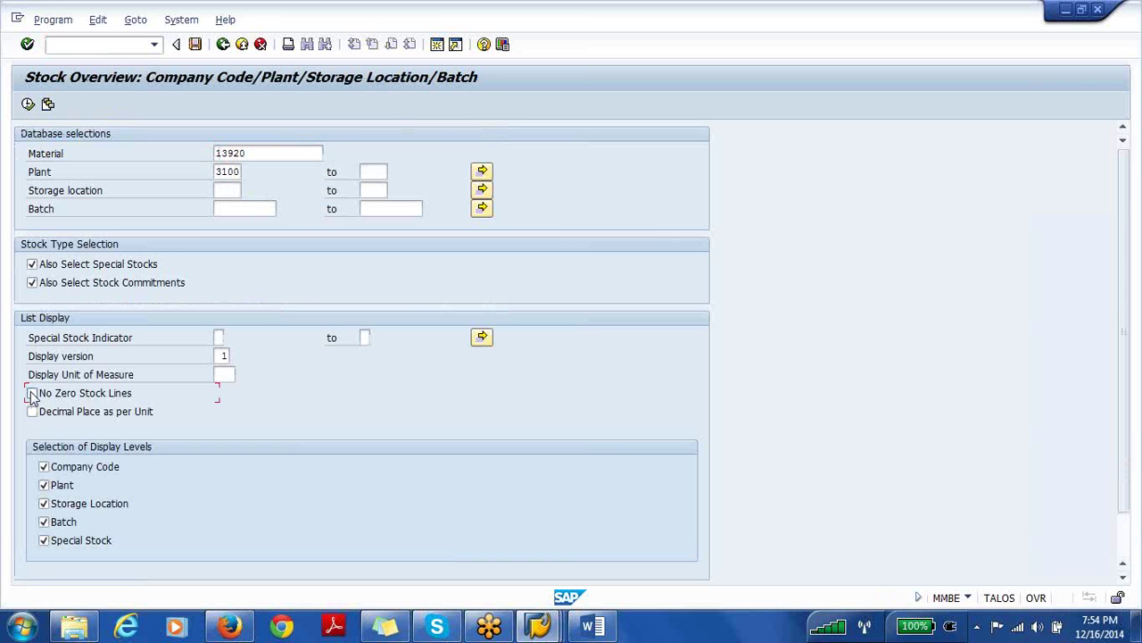
pyautogui.click(28, 104)
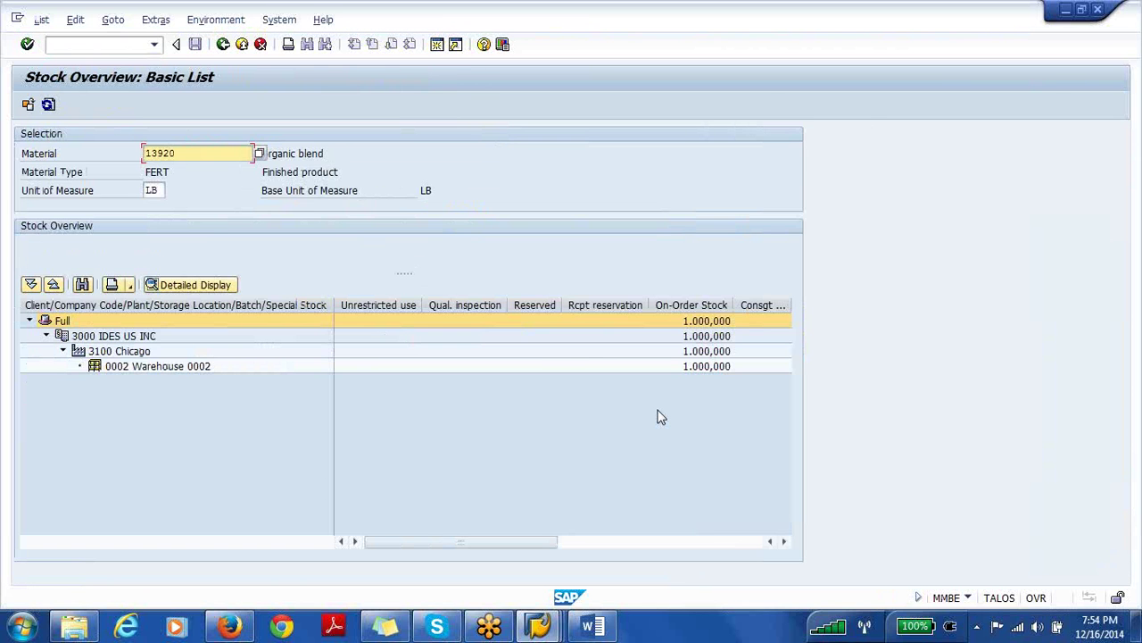
# Return to the purchase order session and set the storage location of item 10 to 0002.
pyautogui.click(198, 373)
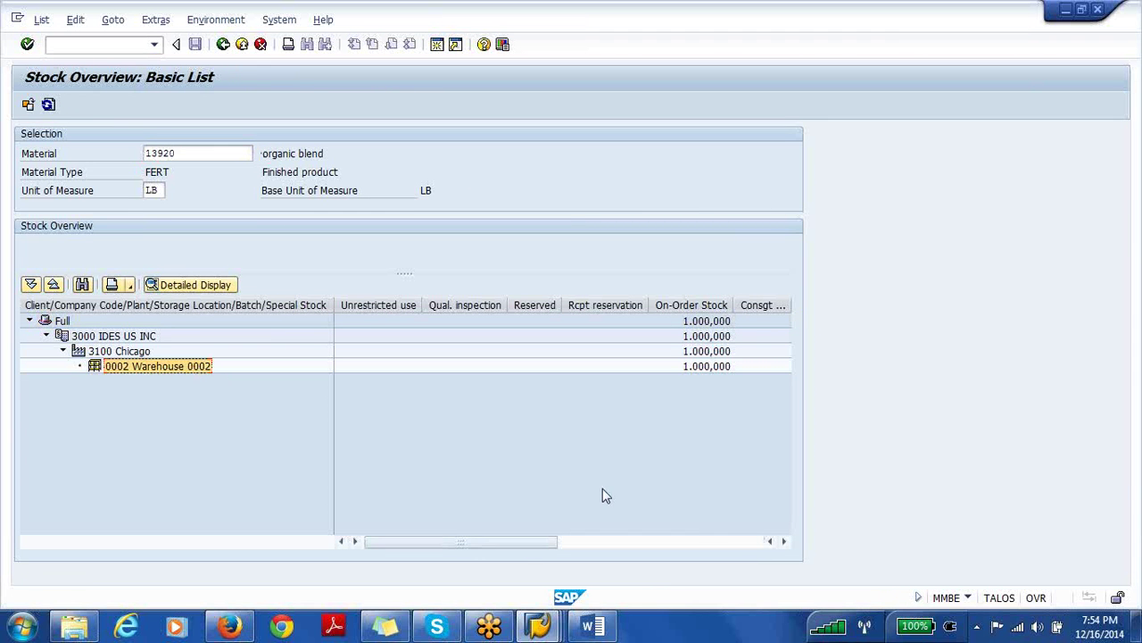
pyautogui.click(593, 627)
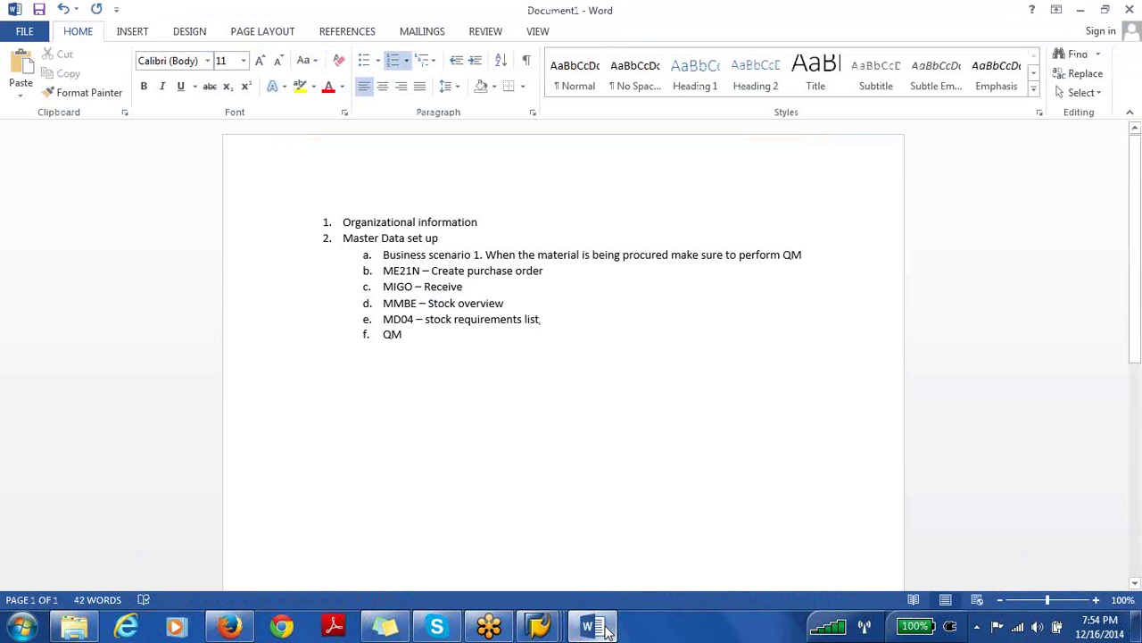
pyautogui.click(605, 630)
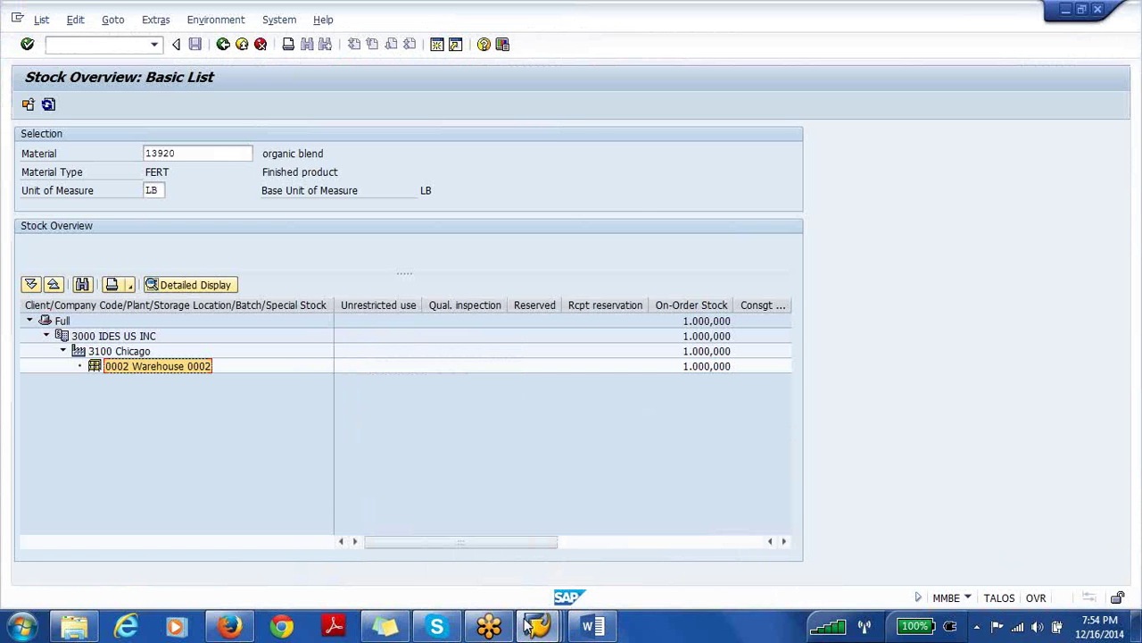
pyautogui.moveTo(540, 629)
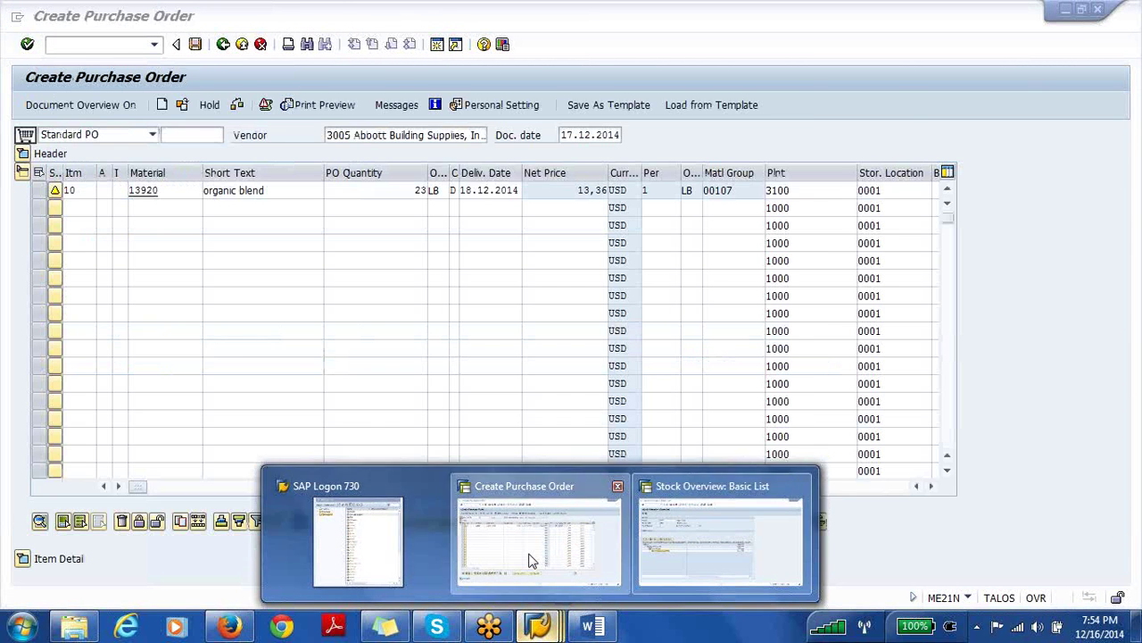
pyautogui.click(530, 565)
pyautogui.press('BackSpace')
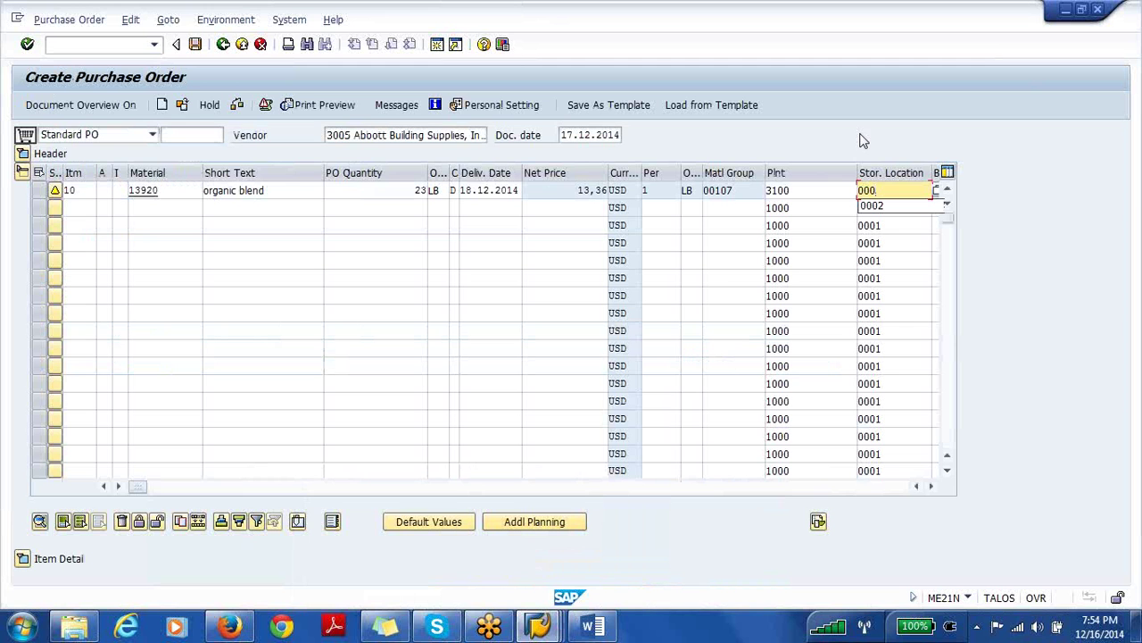
pyautogui.click(882, 206)
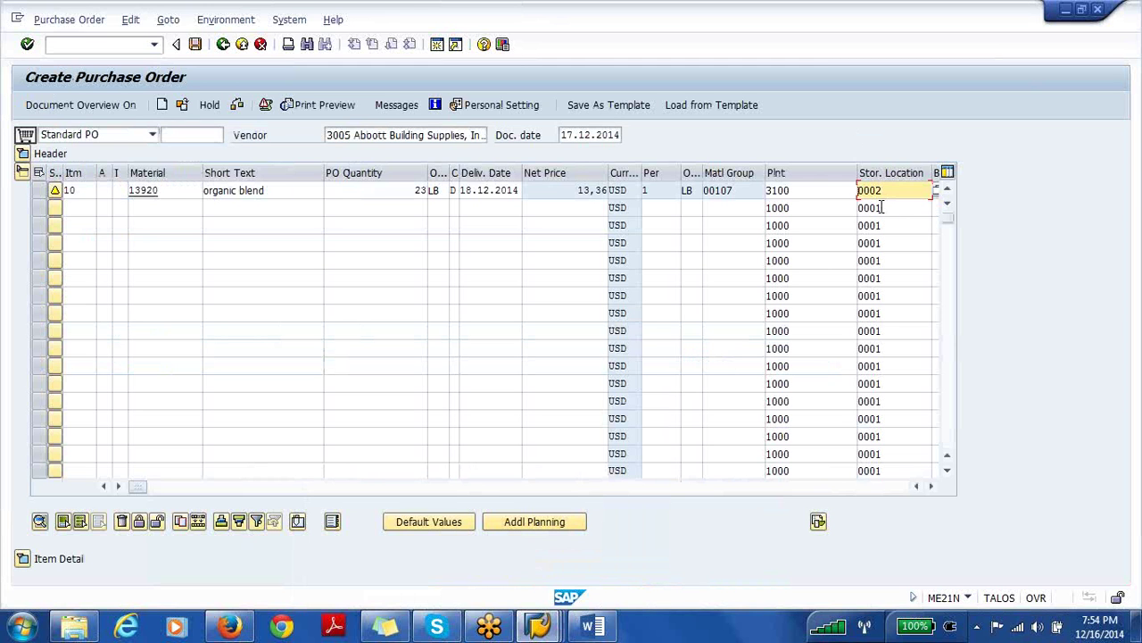
# Save the purchase order and copy its number from the details of the status message.
pyautogui.click(22, 173)
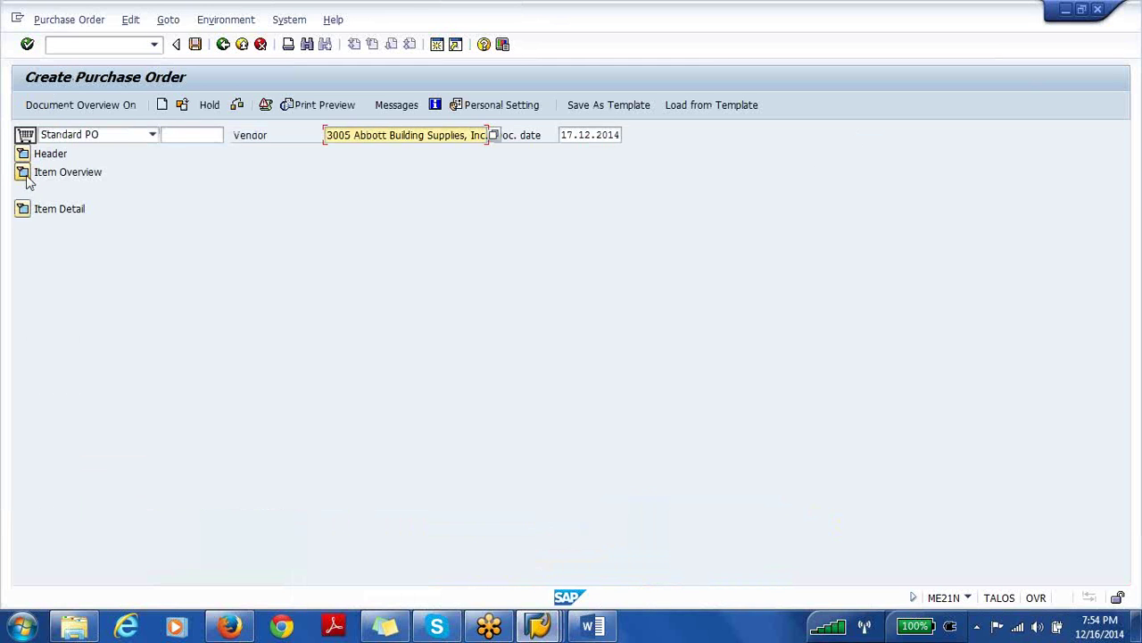
pyautogui.click(196, 45)
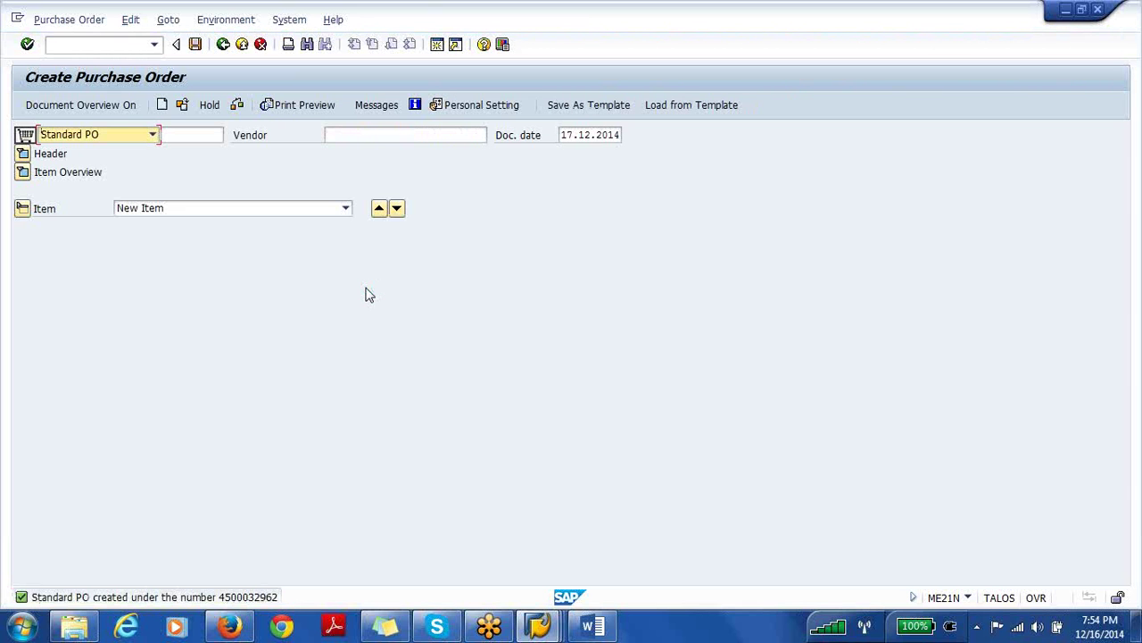
pyautogui.click(280, 599)
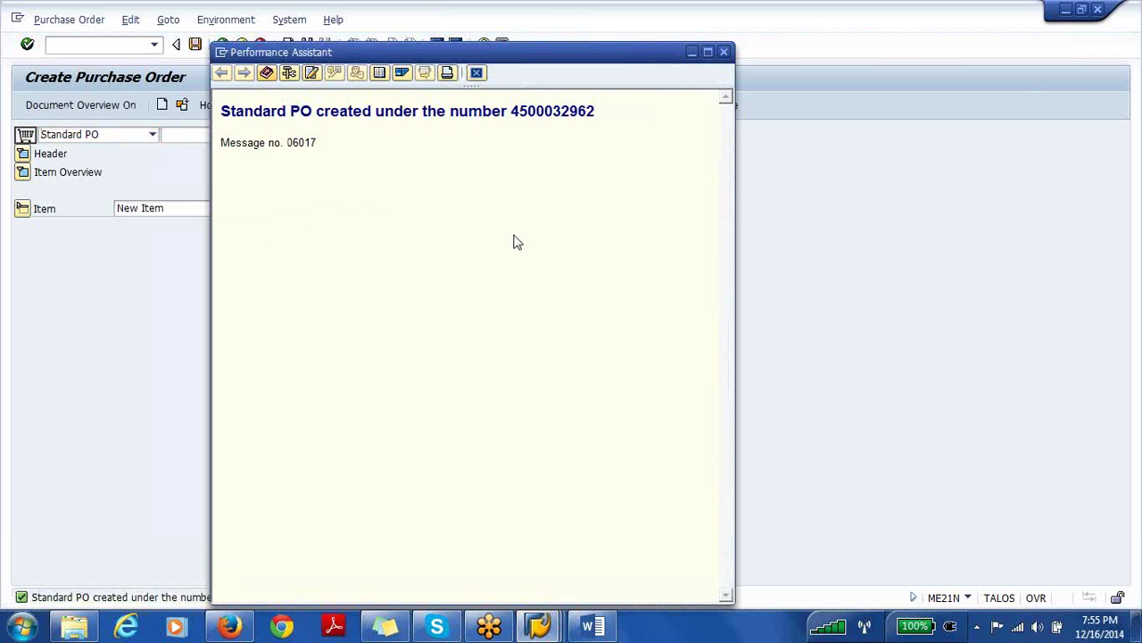
pyautogui.moveTo(513, 113); pyautogui.dragTo(605, 117)
pyautogui.hotkey('ctrl', 'c')
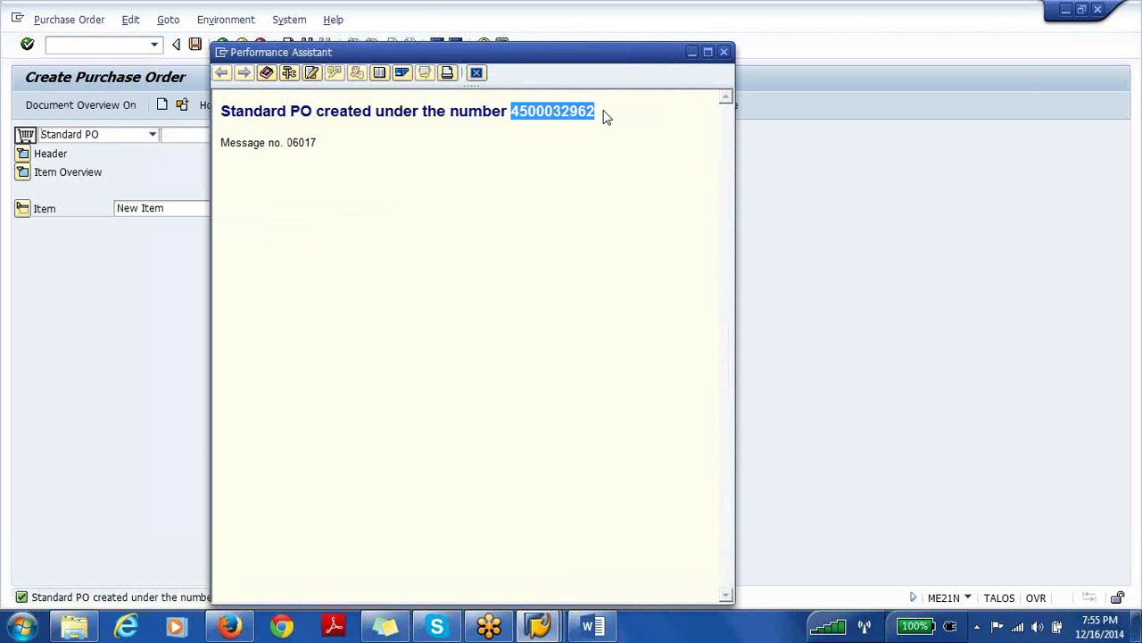
pyautogui.click(725, 53)
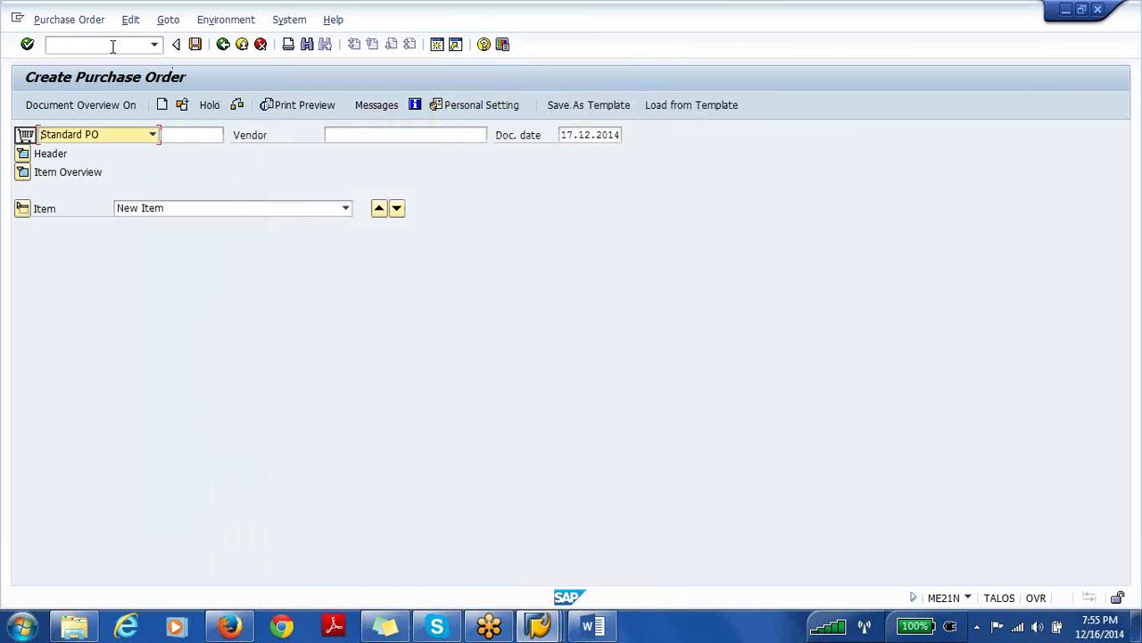
# Start transaction MIGO and enter the copied purchase order number for a Goods Receipt against a Purchase Order.
pyautogui.click(113, 46)
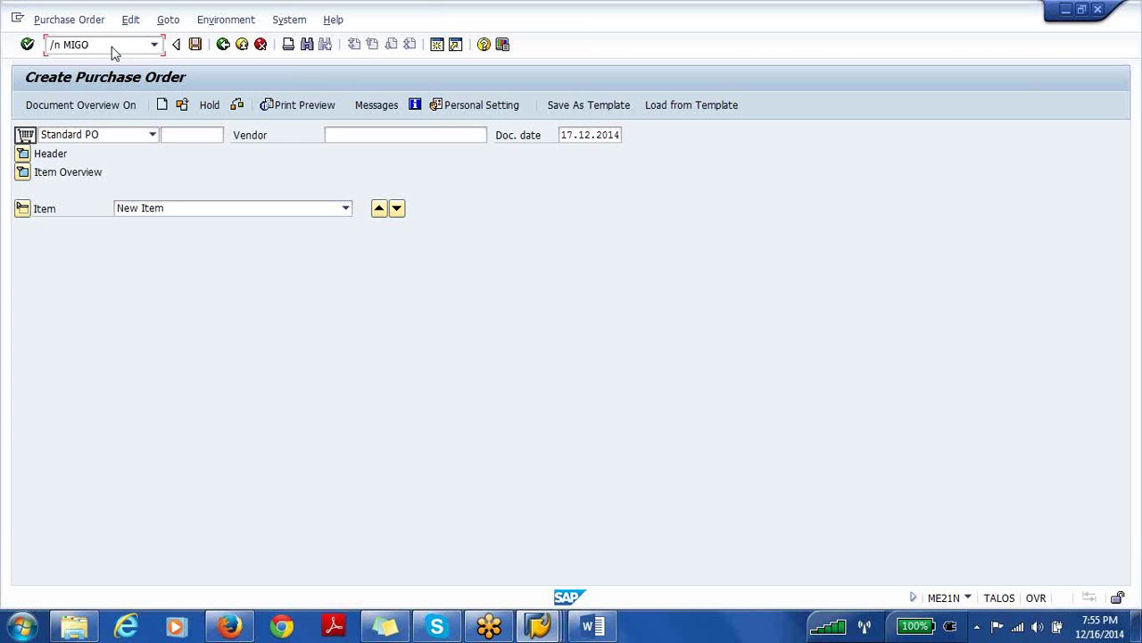
pyautogui.press('Return')
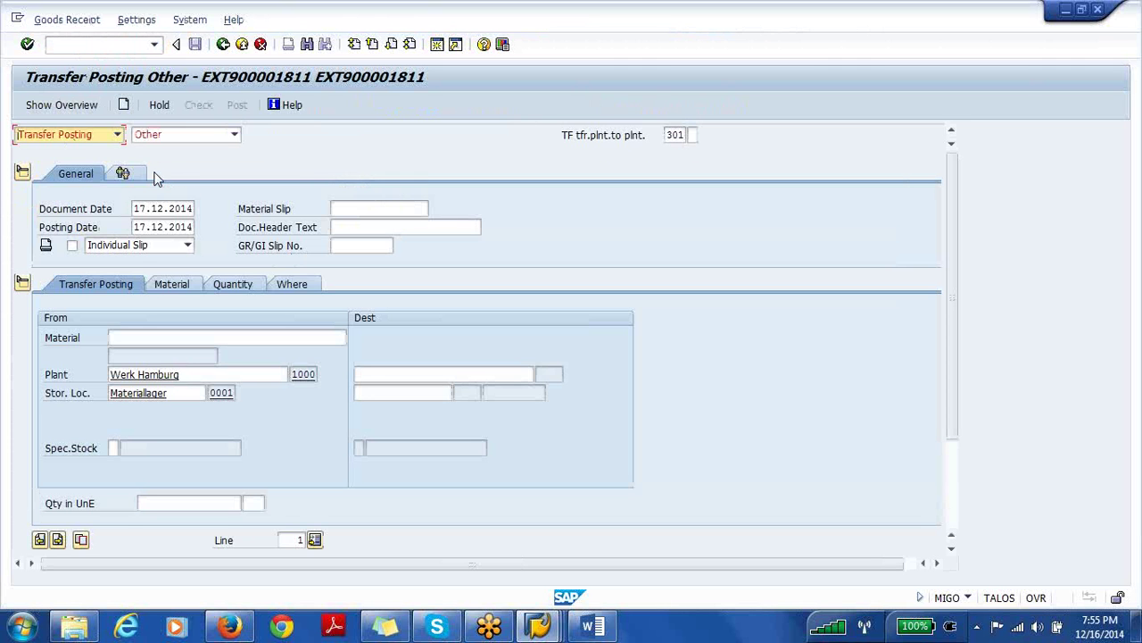
pyautogui.click(117, 135)
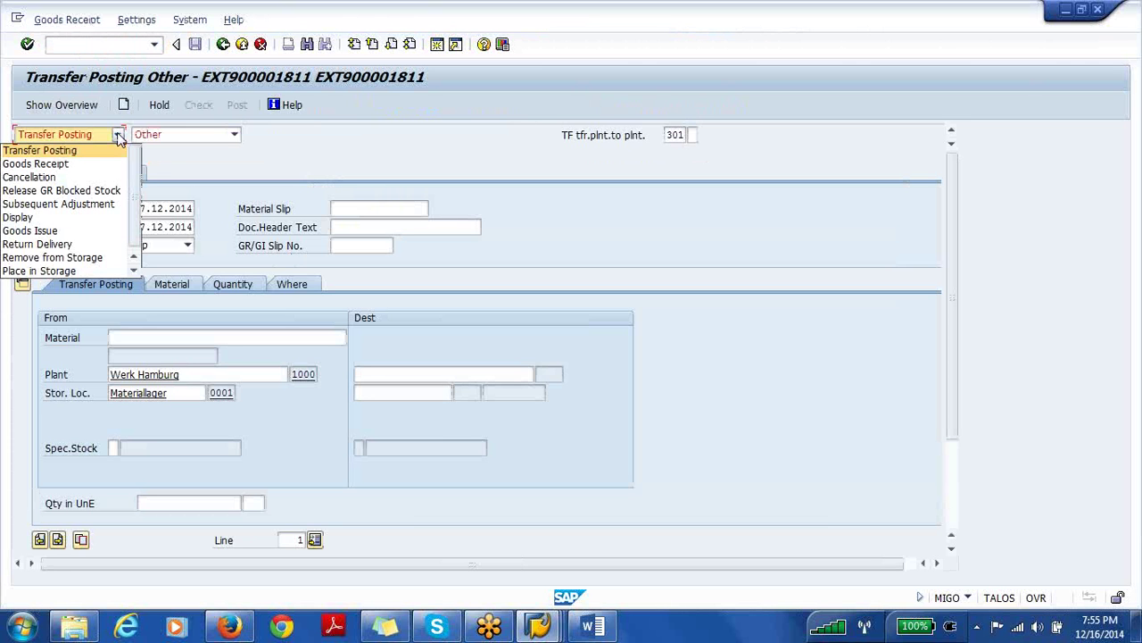
pyautogui.click(77, 165)
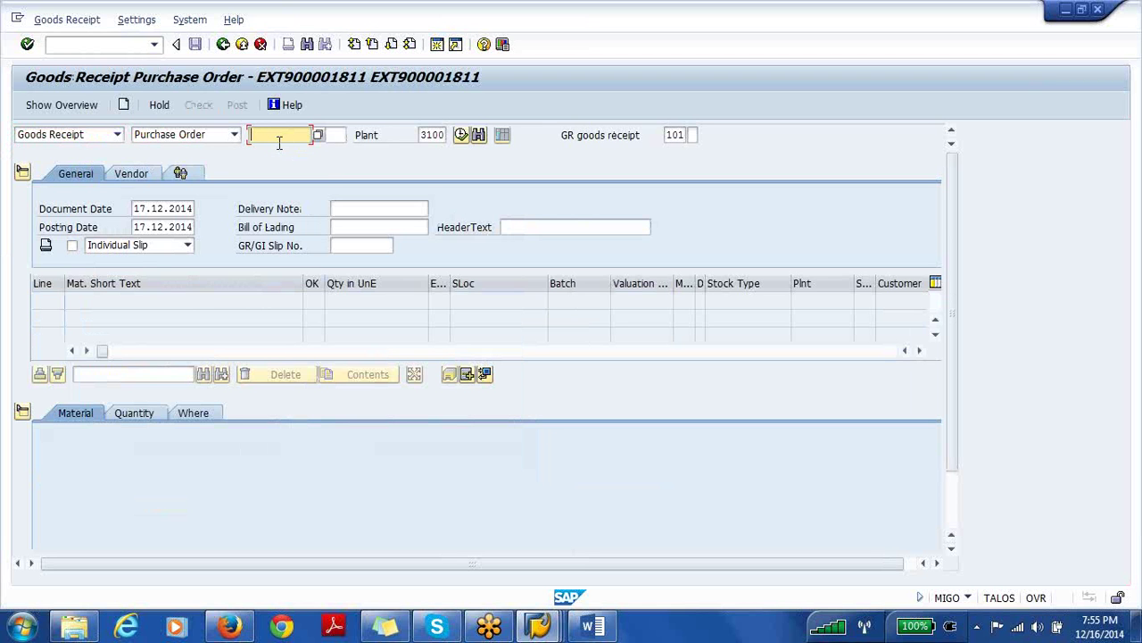
pyautogui.hotkey('ctrl', 'v')
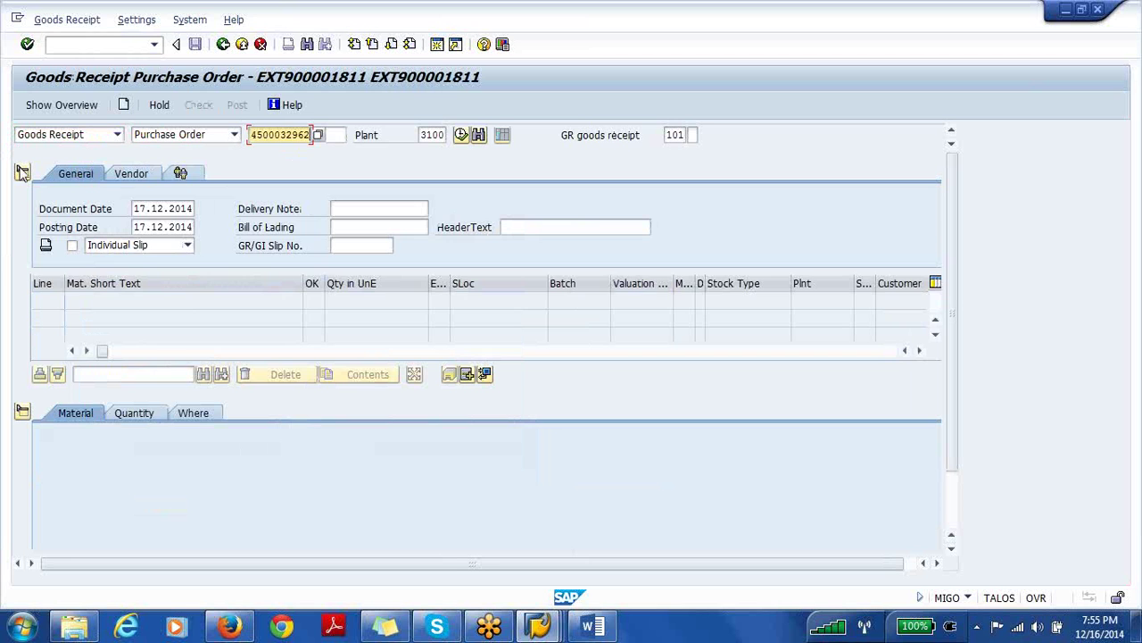
# Collapse the header and detail data of the goods receipt and clear its plant.
pyautogui.click(22, 172)
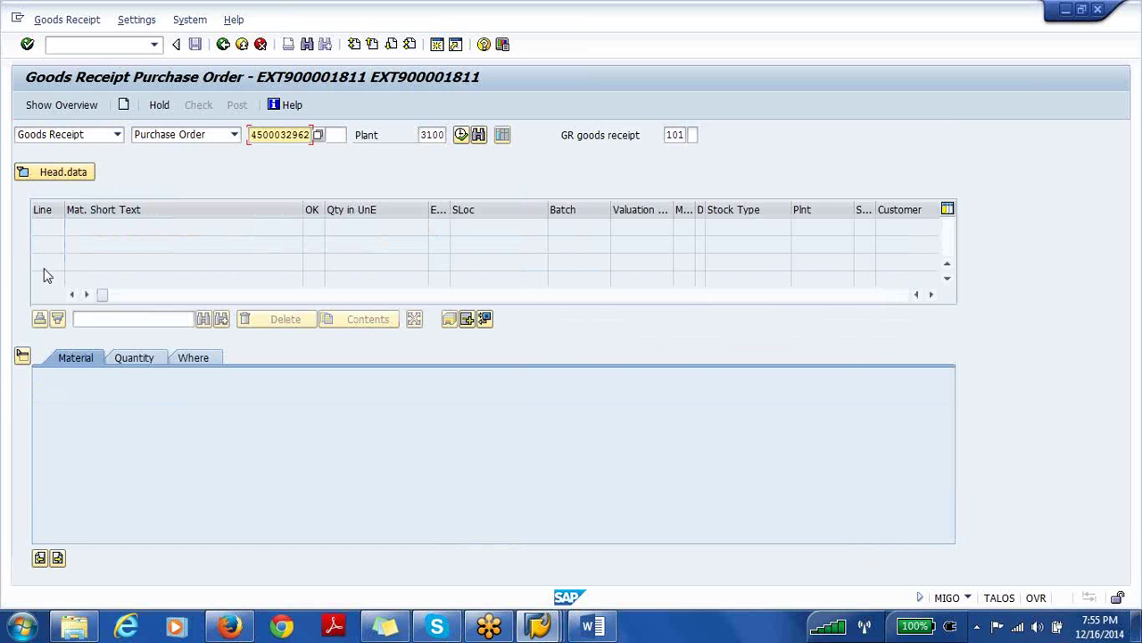
pyautogui.click(22, 355)
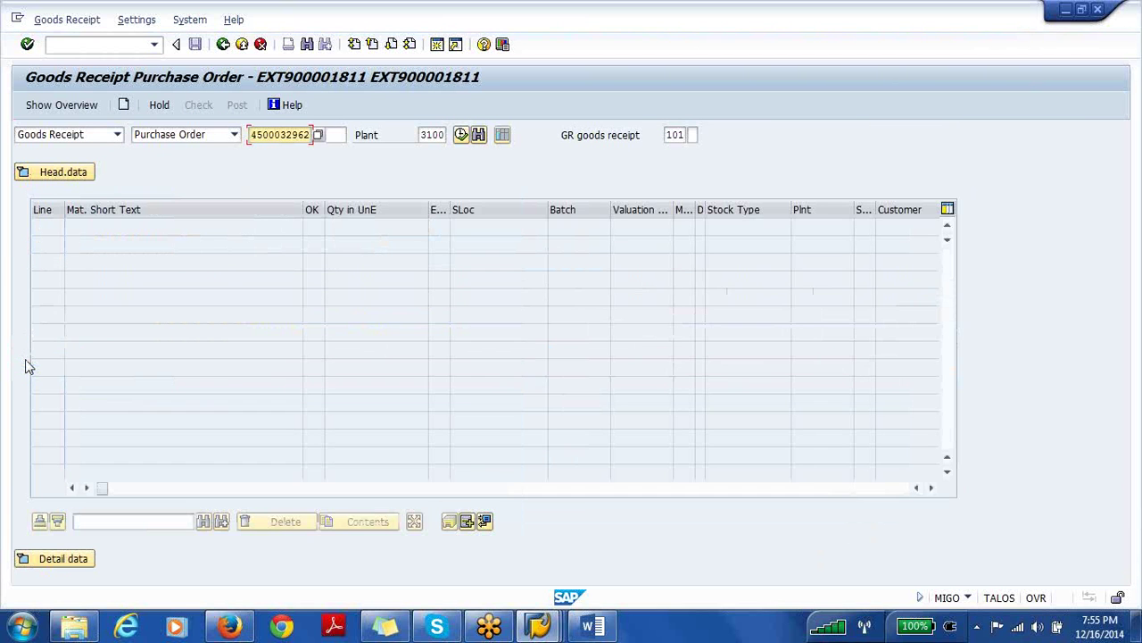
pyautogui.click(436, 135)
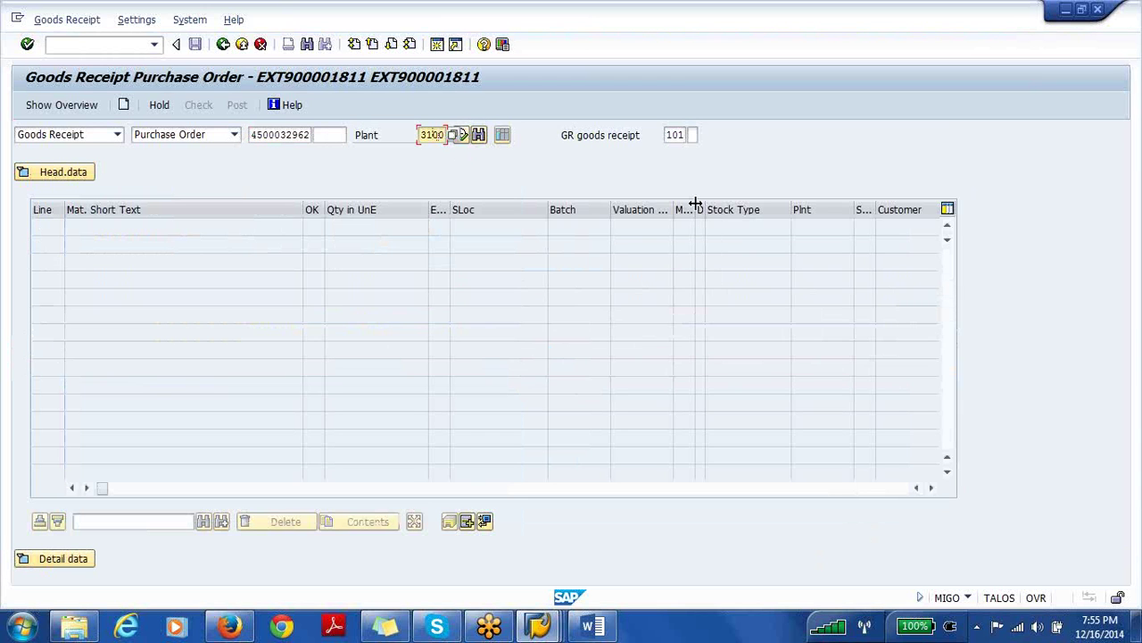
pyautogui.press('BackSpace')
pyautogui.press('BackSpace')
pyautogui.press('BackSpace')
pyautogui.press('BackSpace')
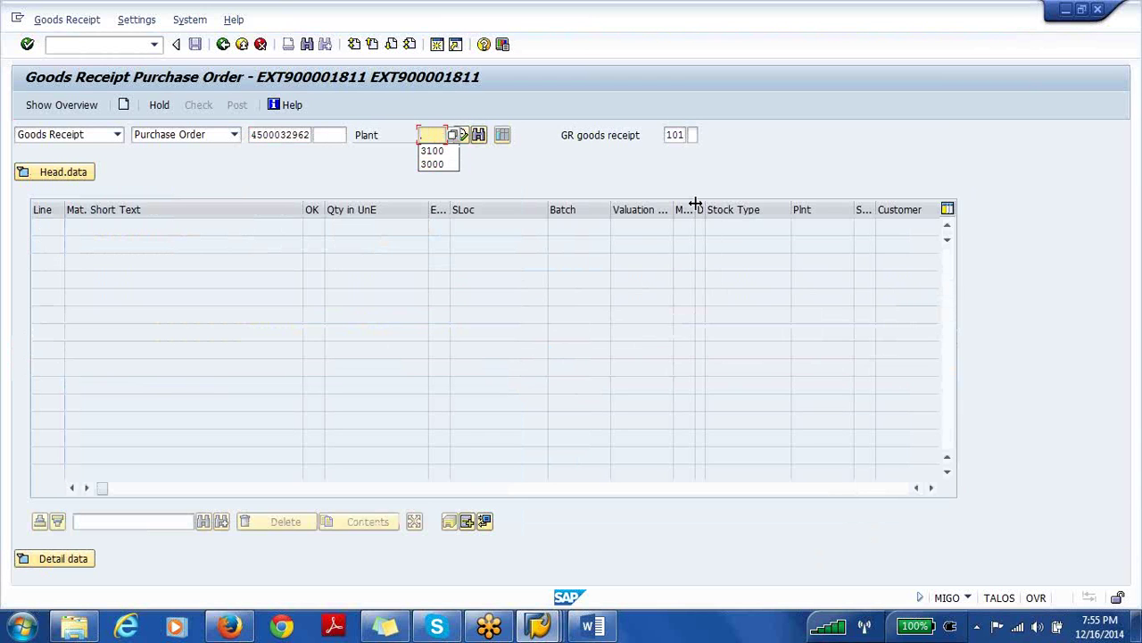
pyautogui.click(330, 176)
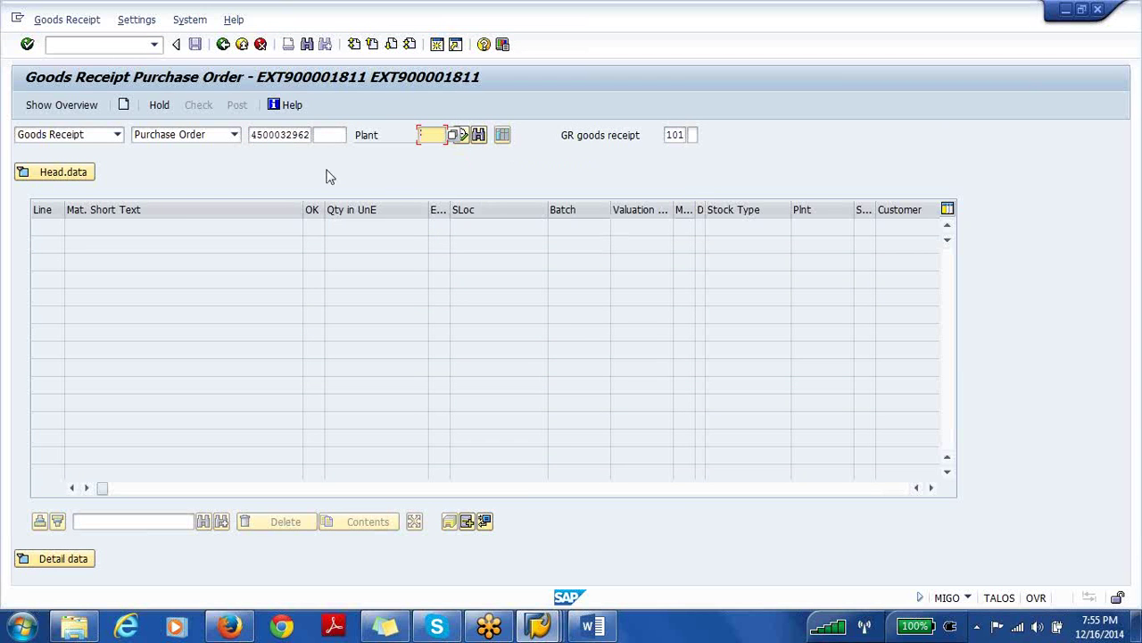
# Load the purchase order's item into the goods receipt and post it.
pyautogui.click(276, 134)
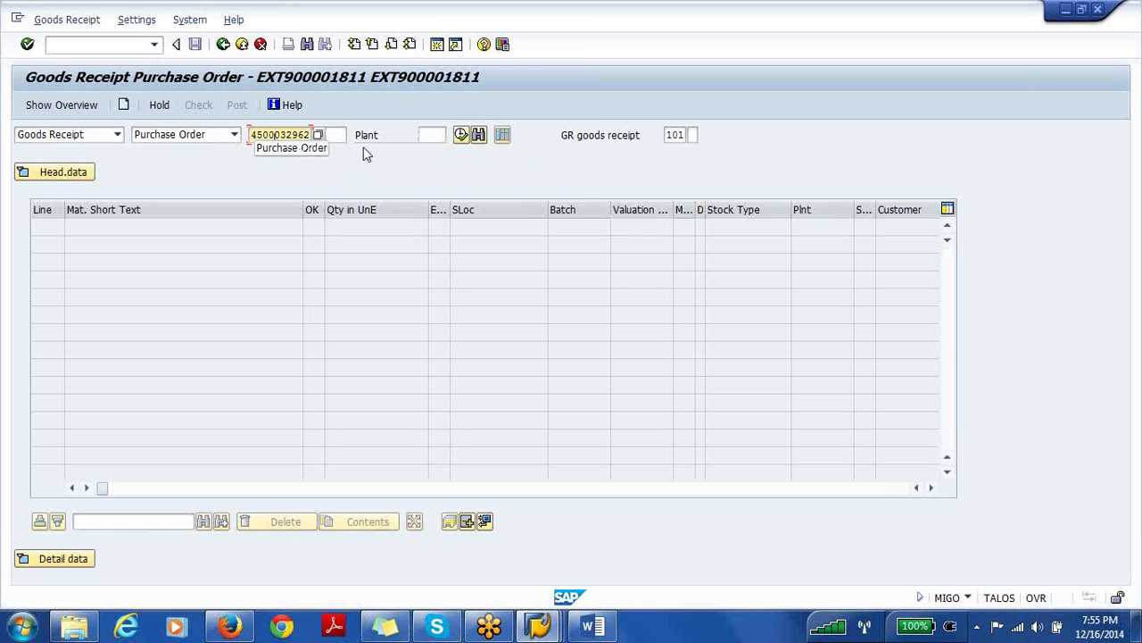
pyautogui.click(462, 135)
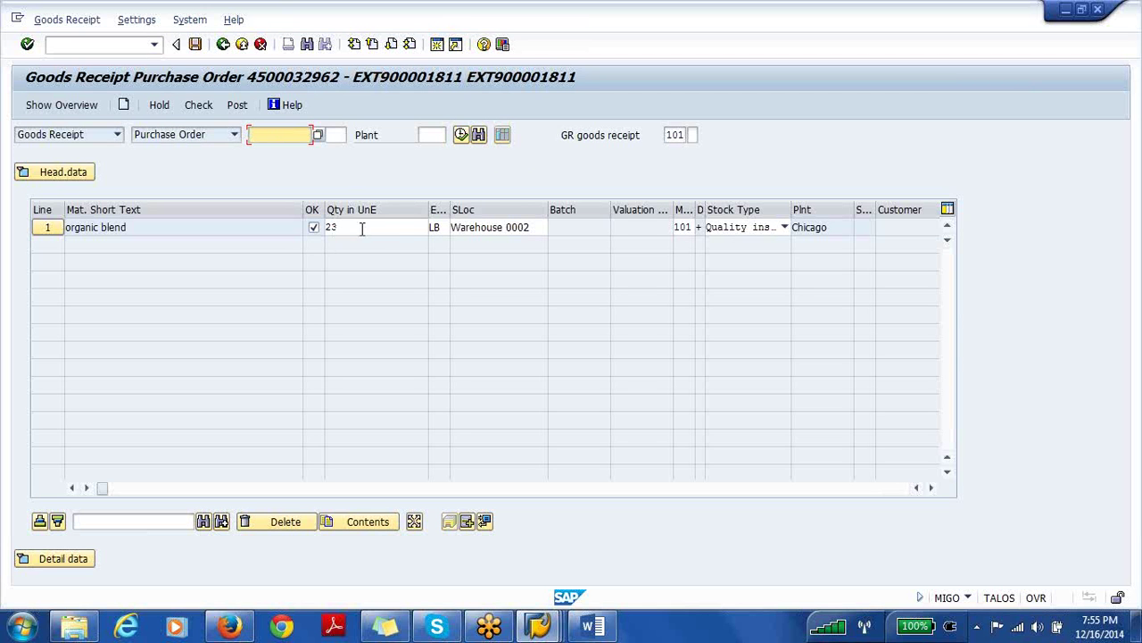
pyautogui.click(195, 45)
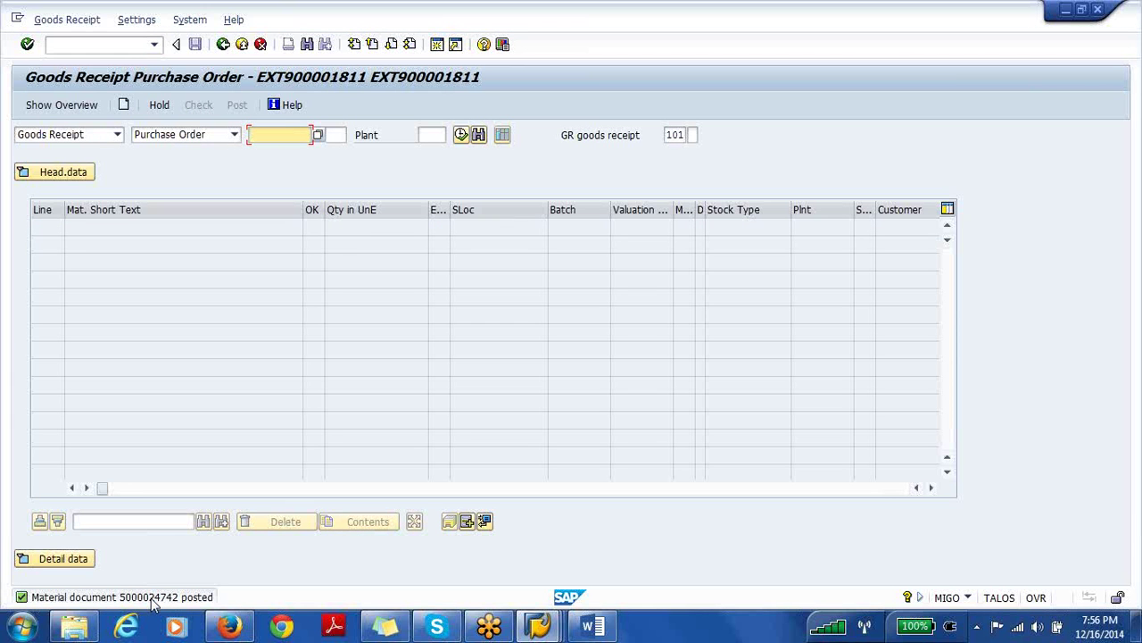
# Switch to Word, append "(QM preparation)" to the "MIGO – Receive" line and add an empty sub-item below "MMBE – Stock overview".
pyautogui.click(594, 626)
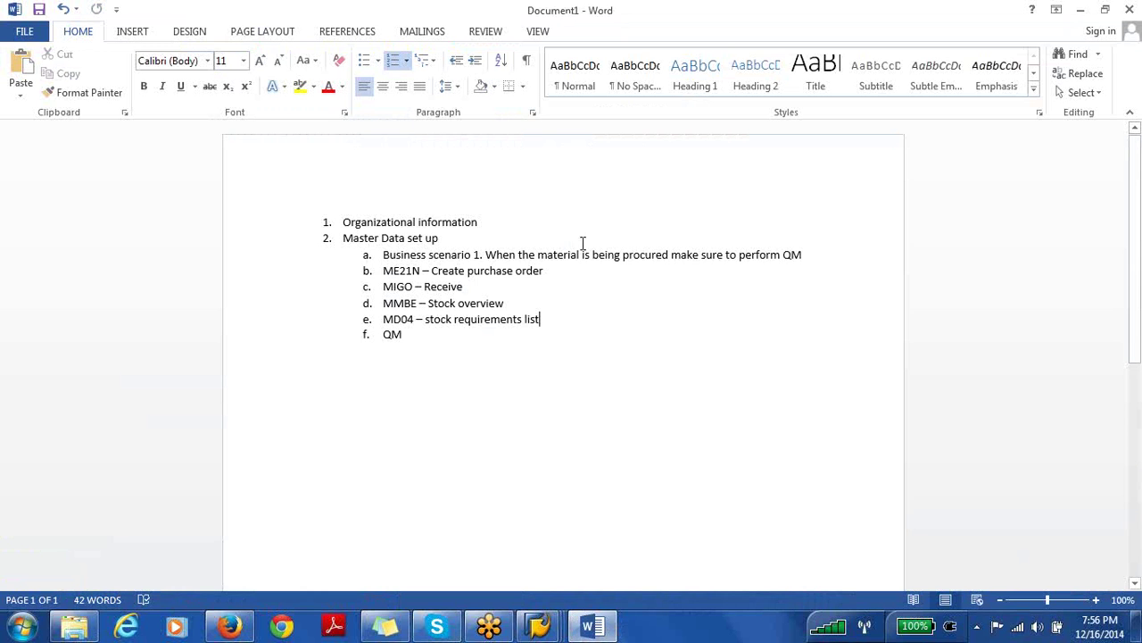
pyautogui.click(473, 286)
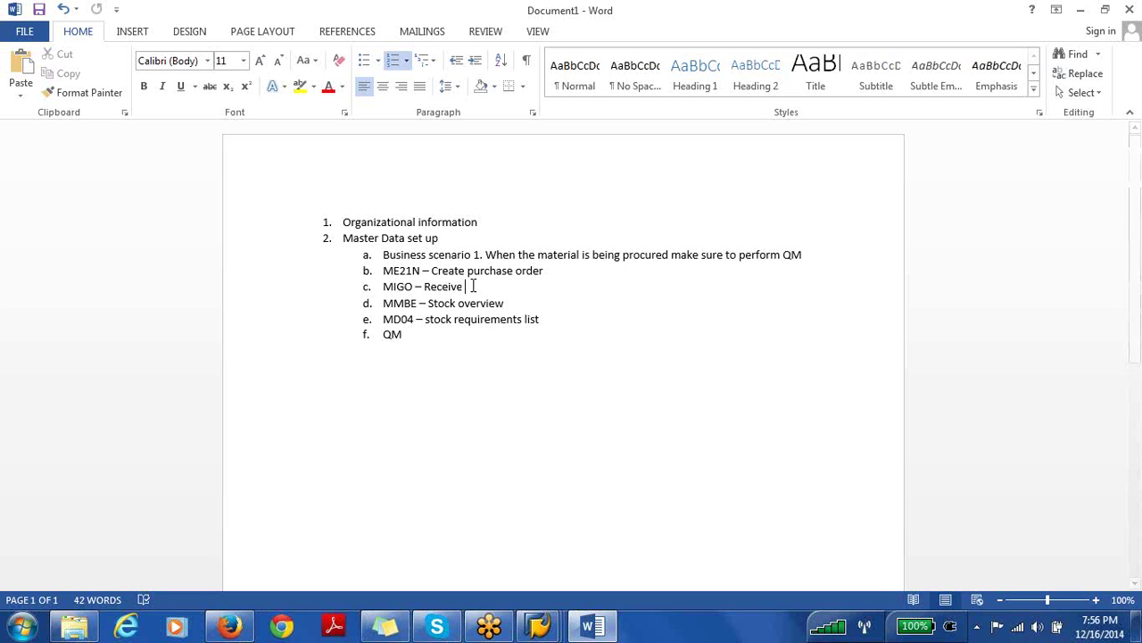
pyautogui.write('(')
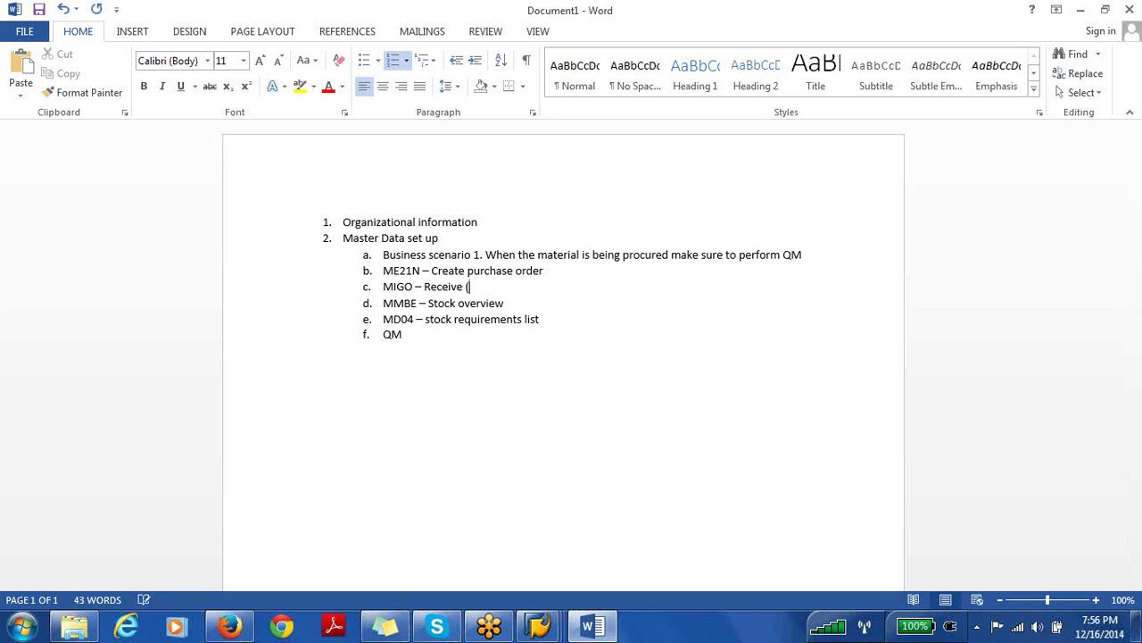
pyautogui.write('QM preparation)')
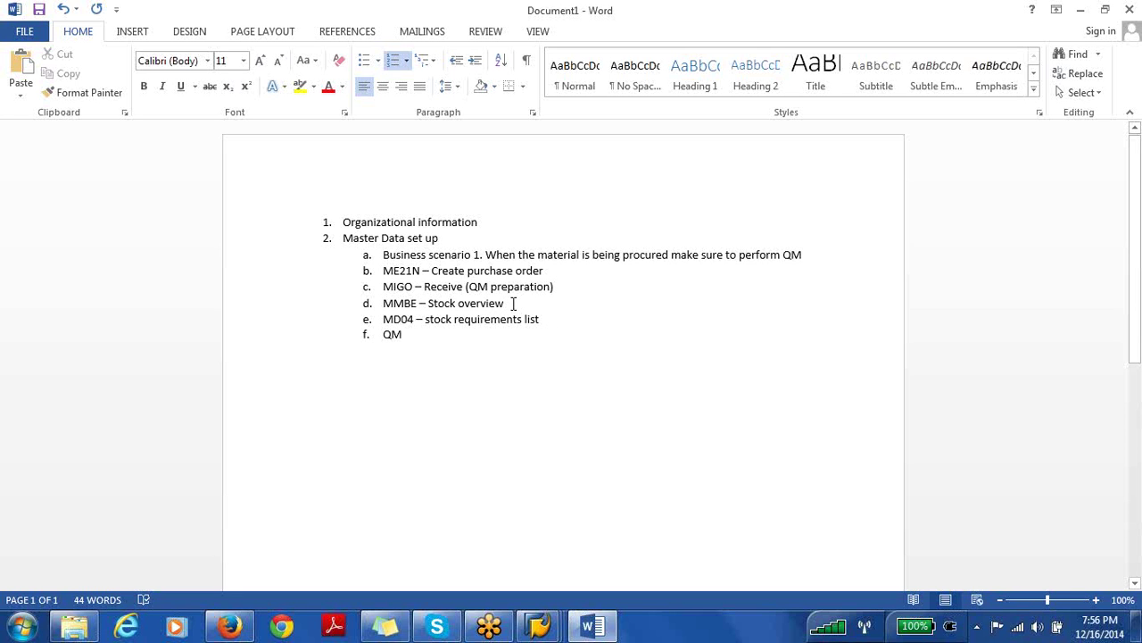
pyautogui.press('Return')
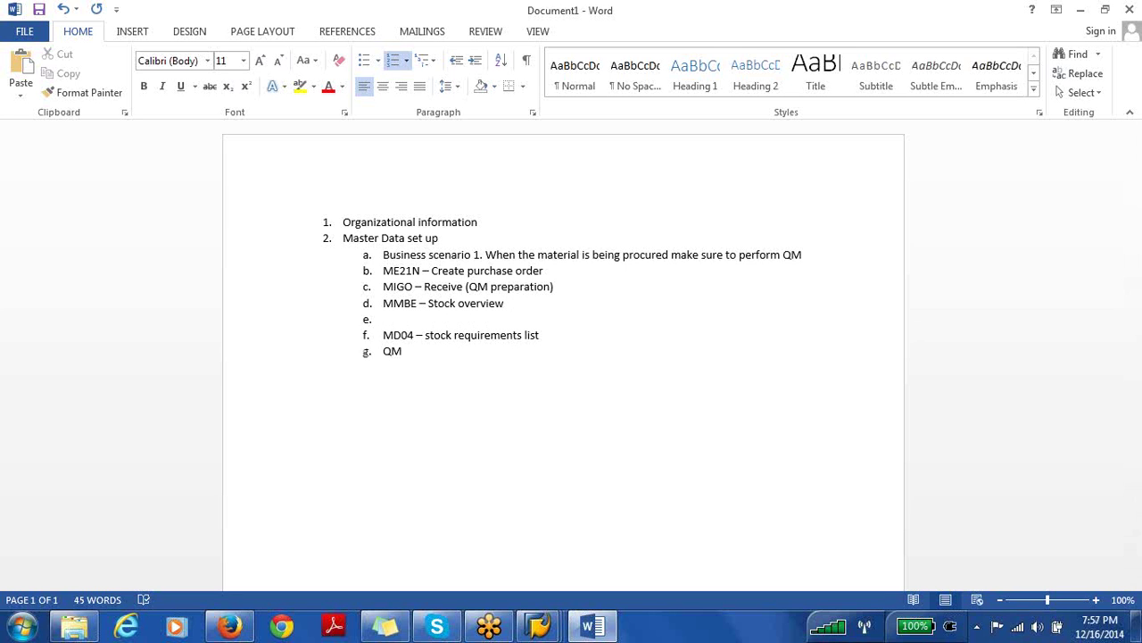
pyautogui.press('Tab')
# Switch to the SAP stock overview session and run a new selection to redisplay the stock of material 13920.
pyautogui.click(546, 630)
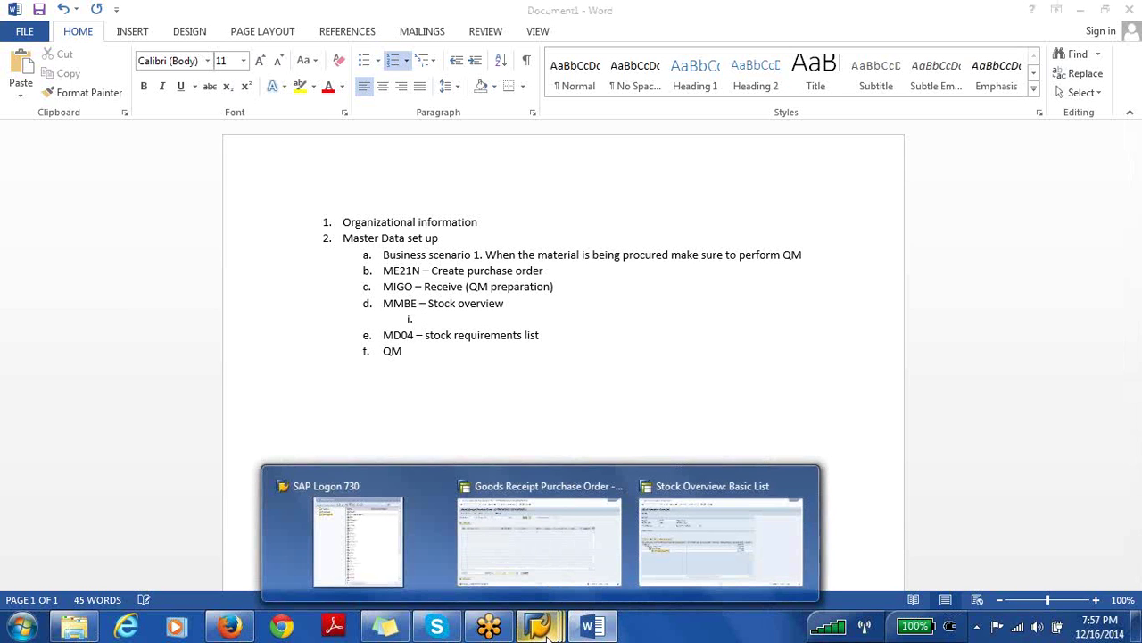
pyautogui.click(686, 534)
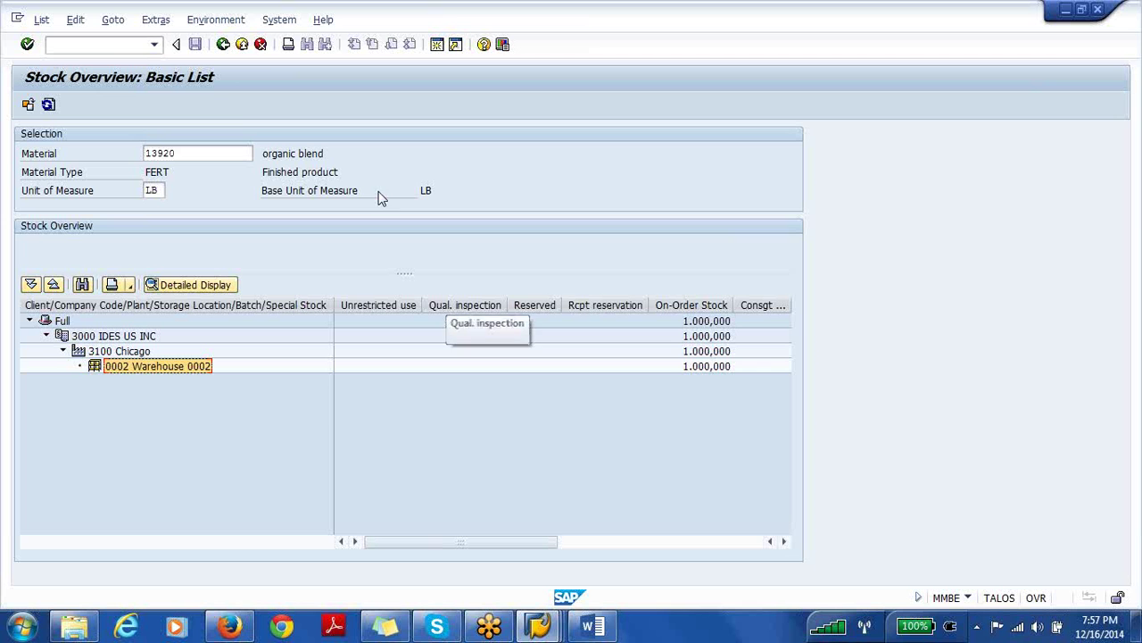
pyautogui.click(112, 21)
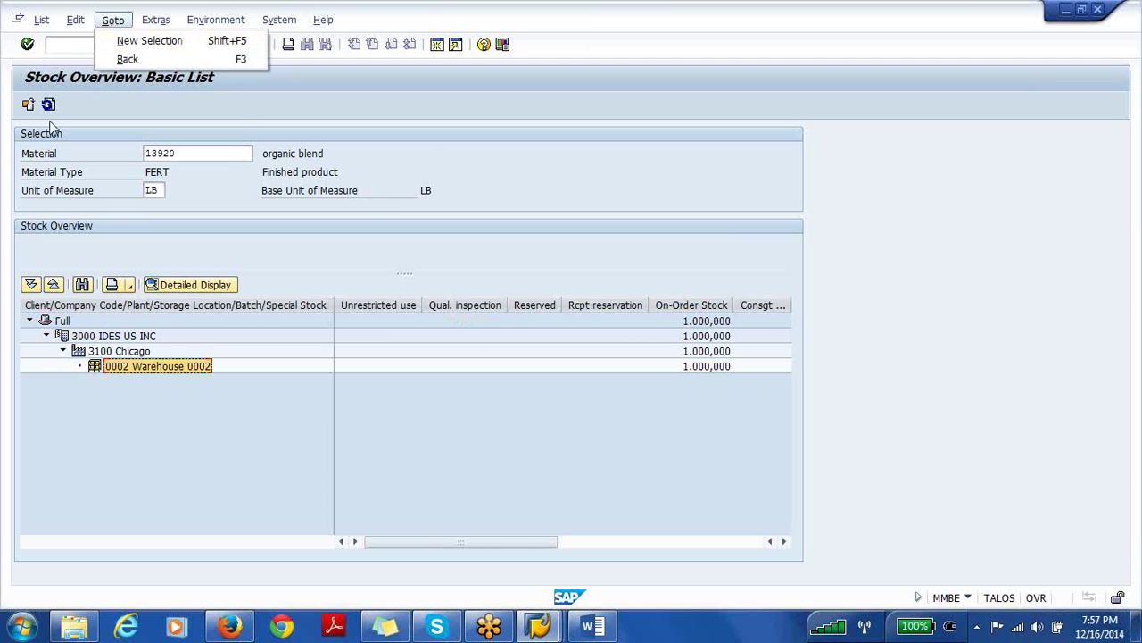
pyautogui.click(168, 44)
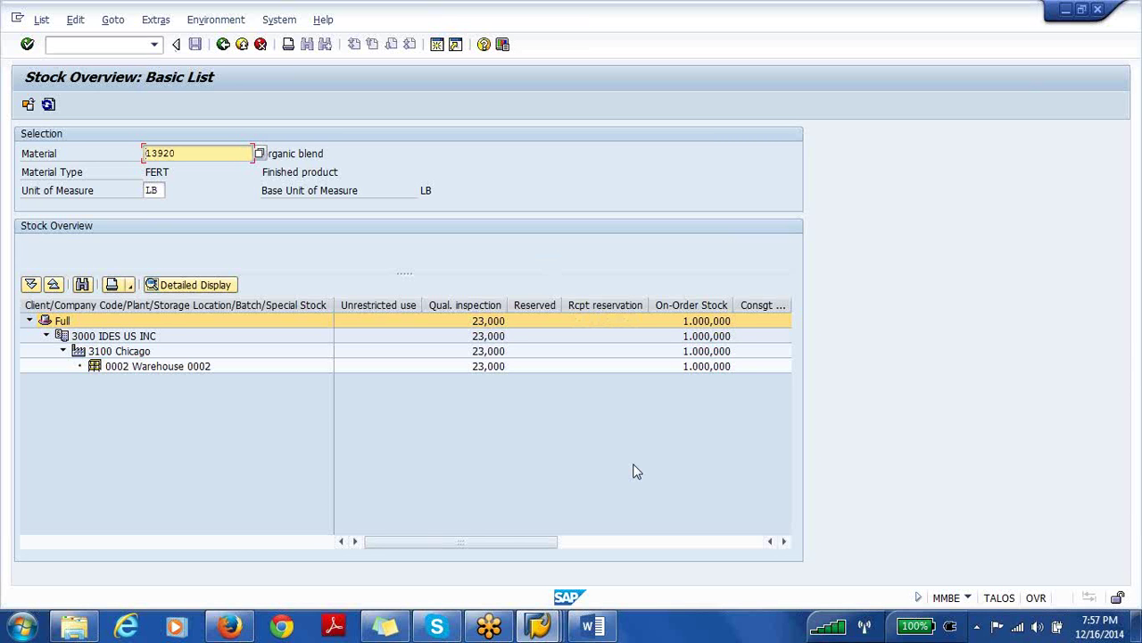
# Select the quality inspection stock of Warehouse 0002 and snip the stock table from its column headings down to that row.
pyautogui.click(496, 368)
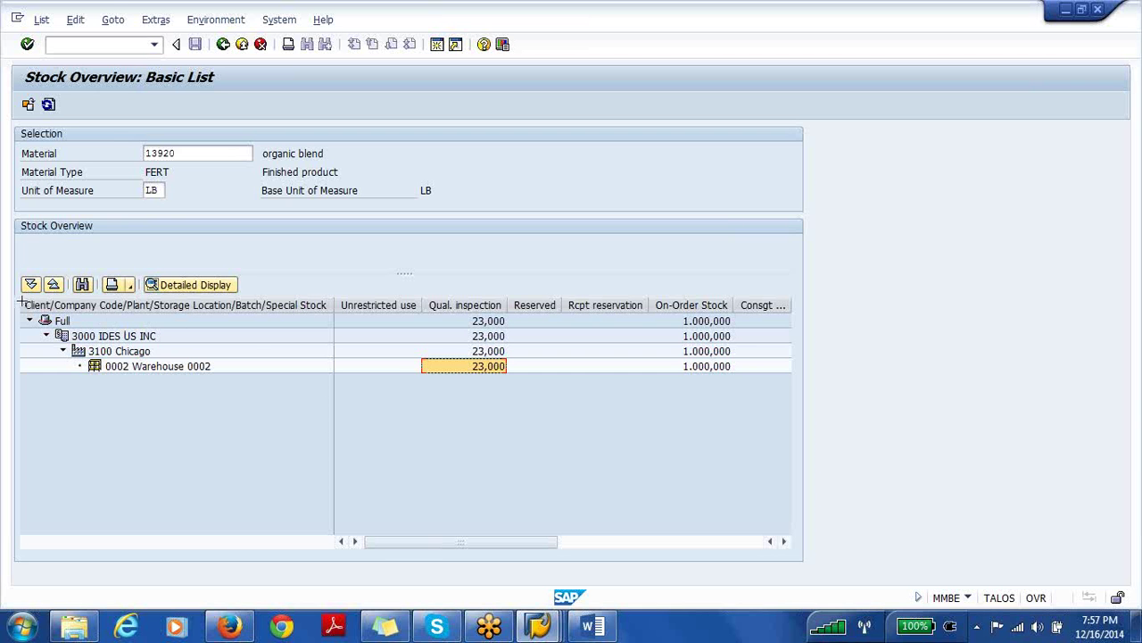
pyautogui.moveTo(22, 300); pyautogui.dragTo(513, 377)
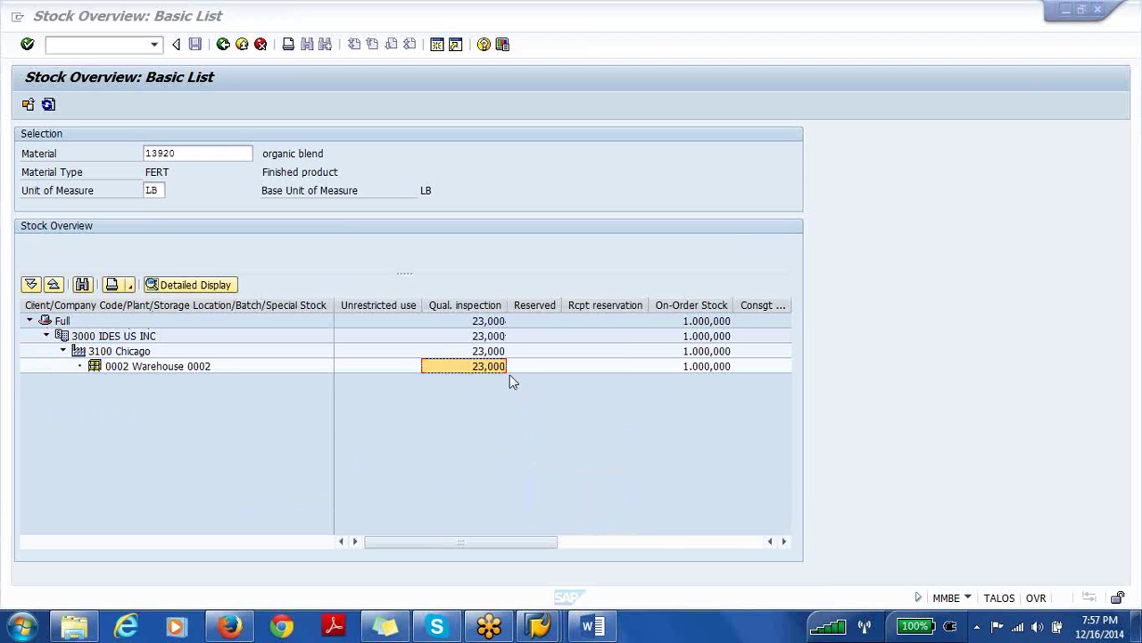
# Switch to Word, paste the stock table snip into the sub-item under "MMBE – Stock overview" and give it a plain black frame style.
pyautogui.click(604, 629)
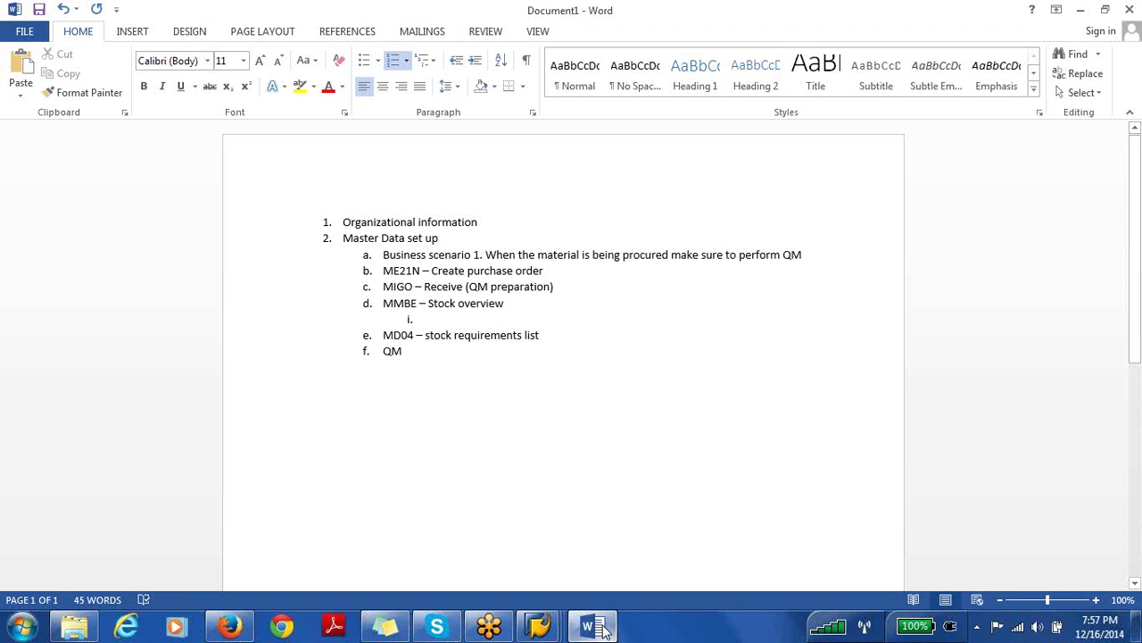
pyautogui.hotkey('ctrl', 'v')
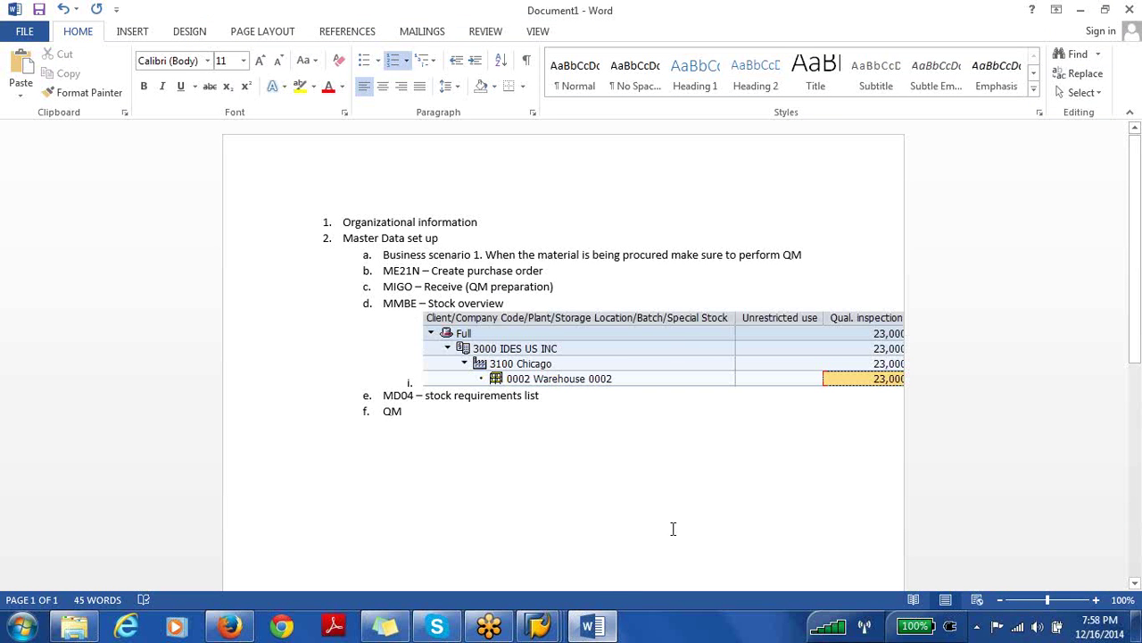
pyautogui.click(677, 340)
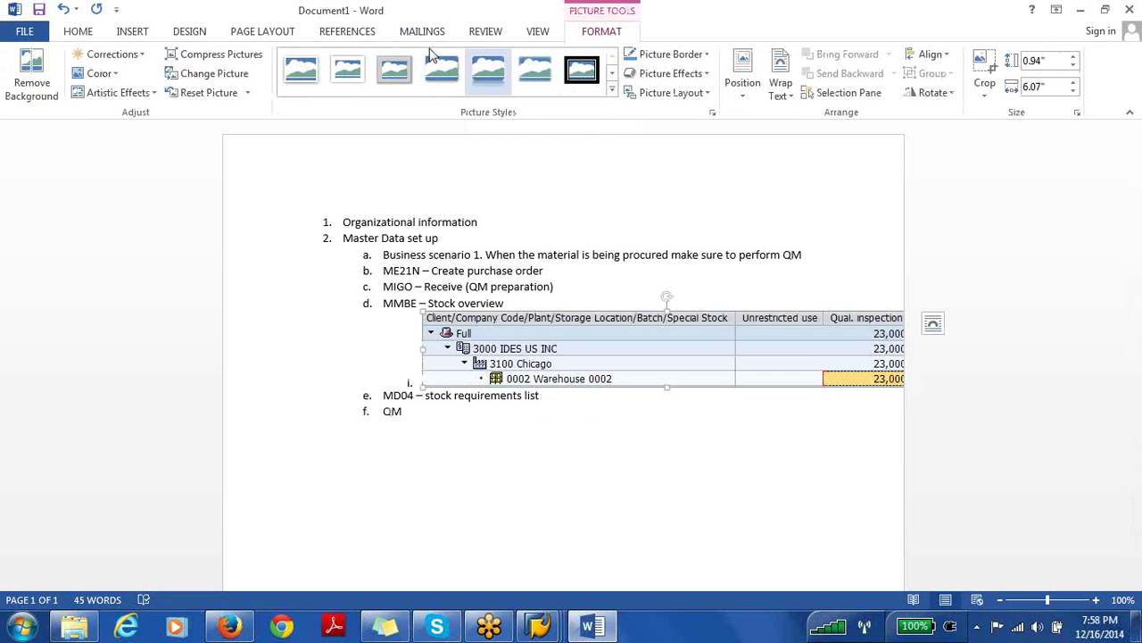
pyautogui.click(612, 89)
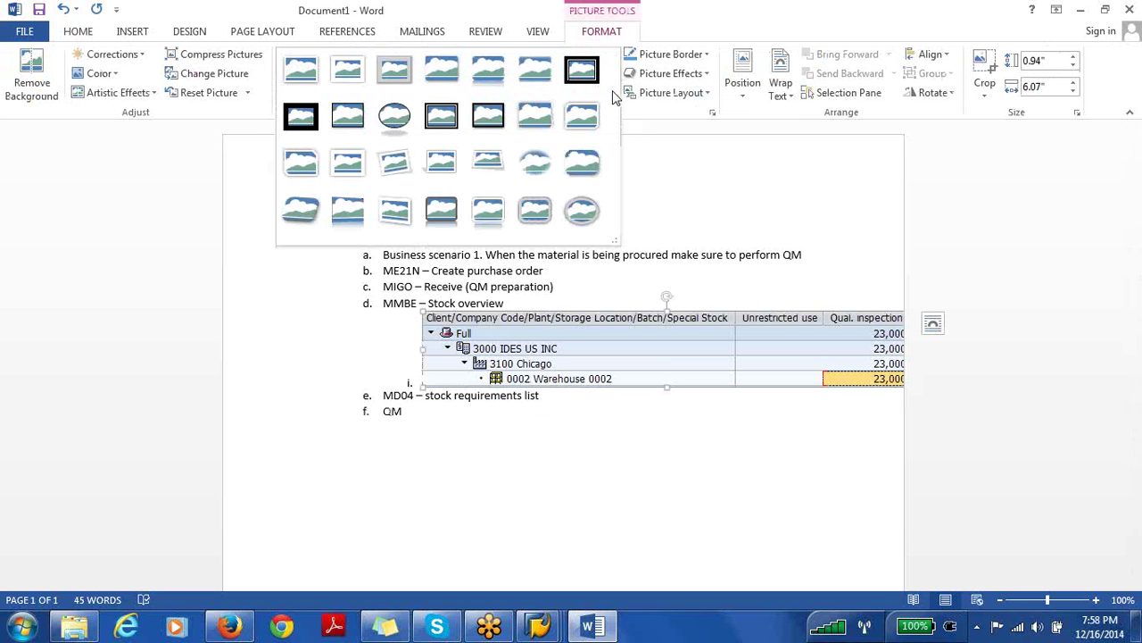
pyautogui.click(347, 116)
pyautogui.click(621, 409)
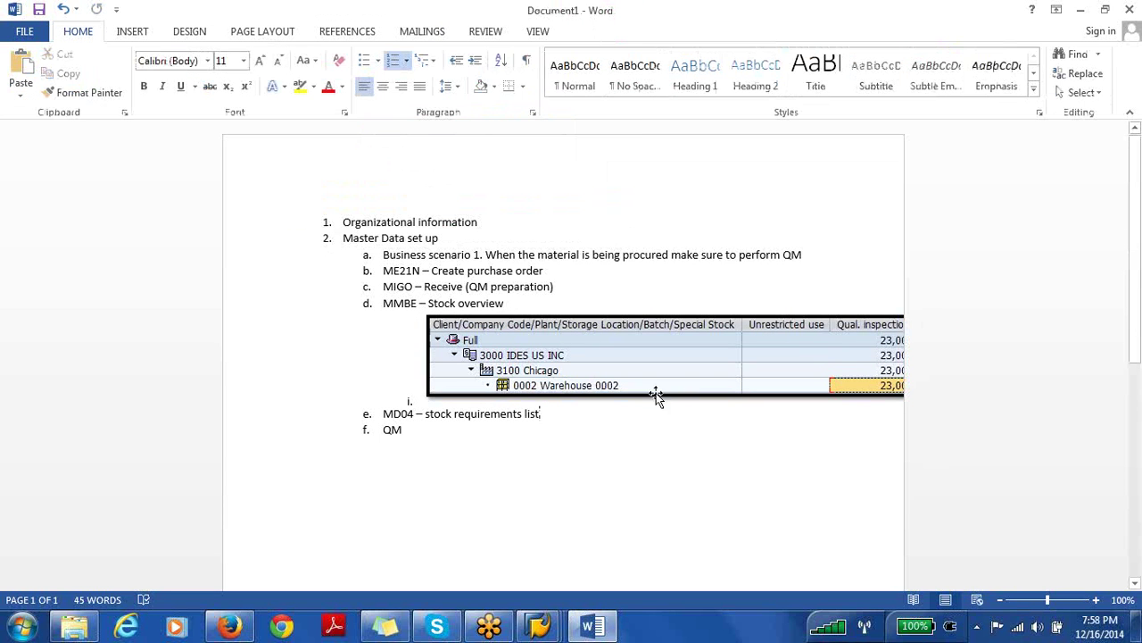
# Shrink the pasted stock picture until its full width fits on the page and add an empty sub-item below it.
pyautogui.click(765, 340)
pyautogui.moveTo(429, 387); pyautogui.dragTo(498, 378)
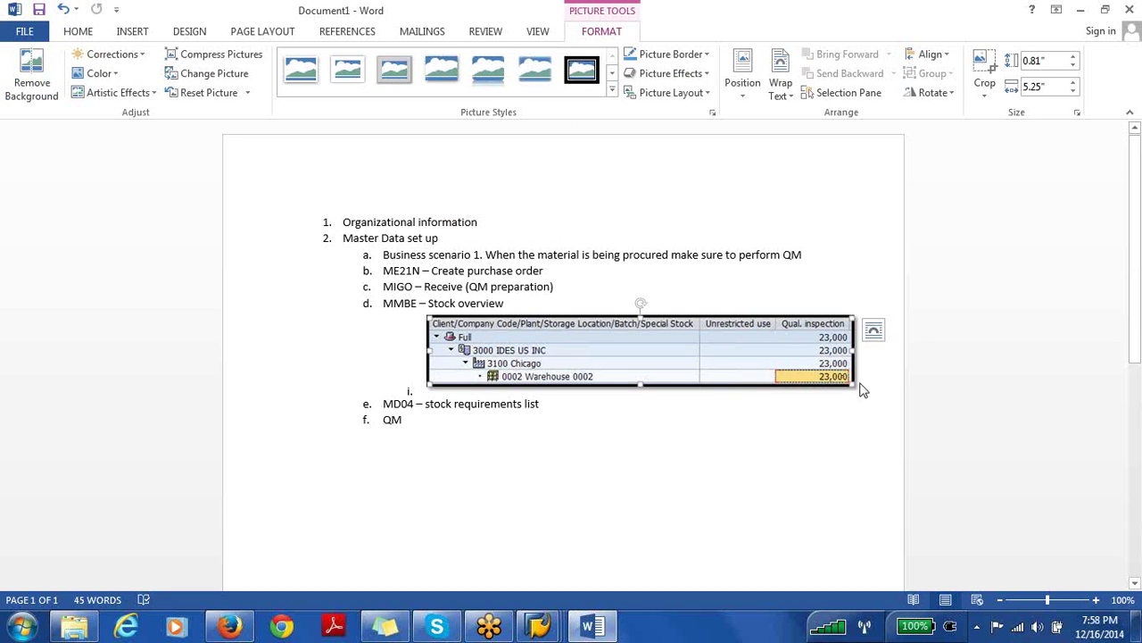
pyautogui.moveTo(853, 384); pyautogui.dragTo(837, 375)
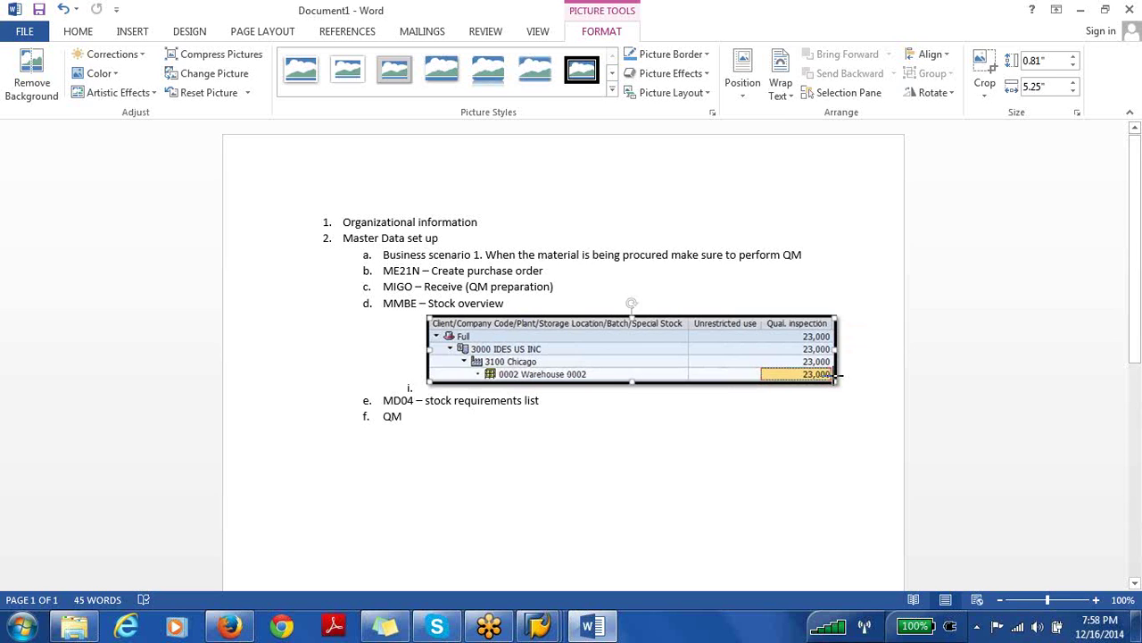
pyautogui.click(799, 466)
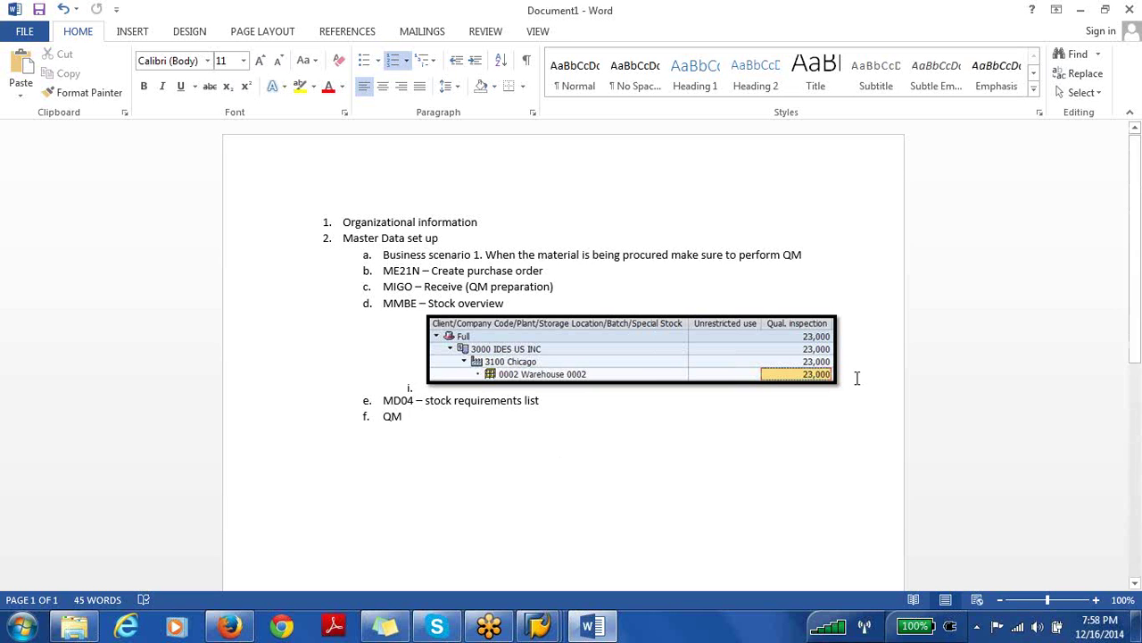
pyautogui.click(856, 378)
pyautogui.press('Return')
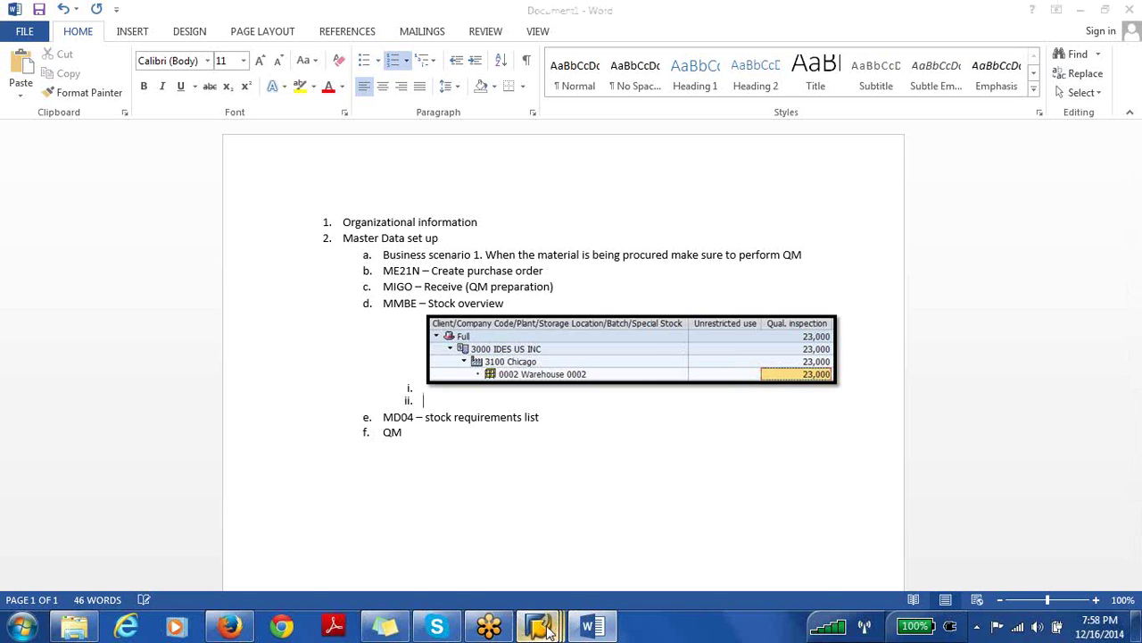
# Switch to the SAP stock overview, list the material movements of 13920 and display the material document of the movement type 101 receipt.
pyautogui.moveTo(540, 627)
pyautogui.click(688, 556)
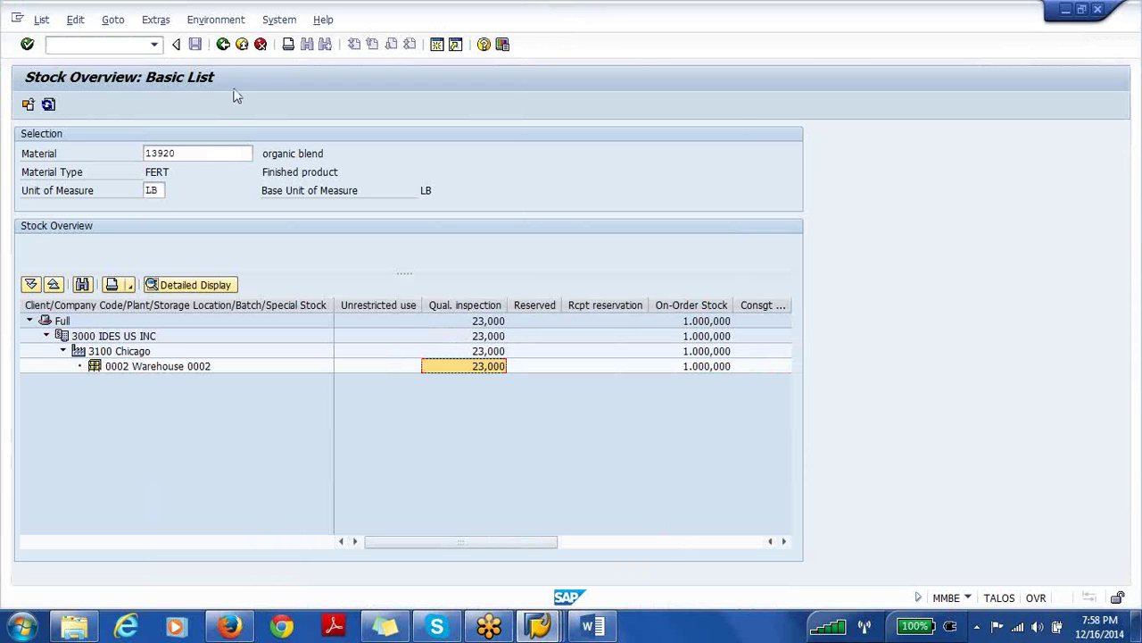
pyautogui.click(224, 25)
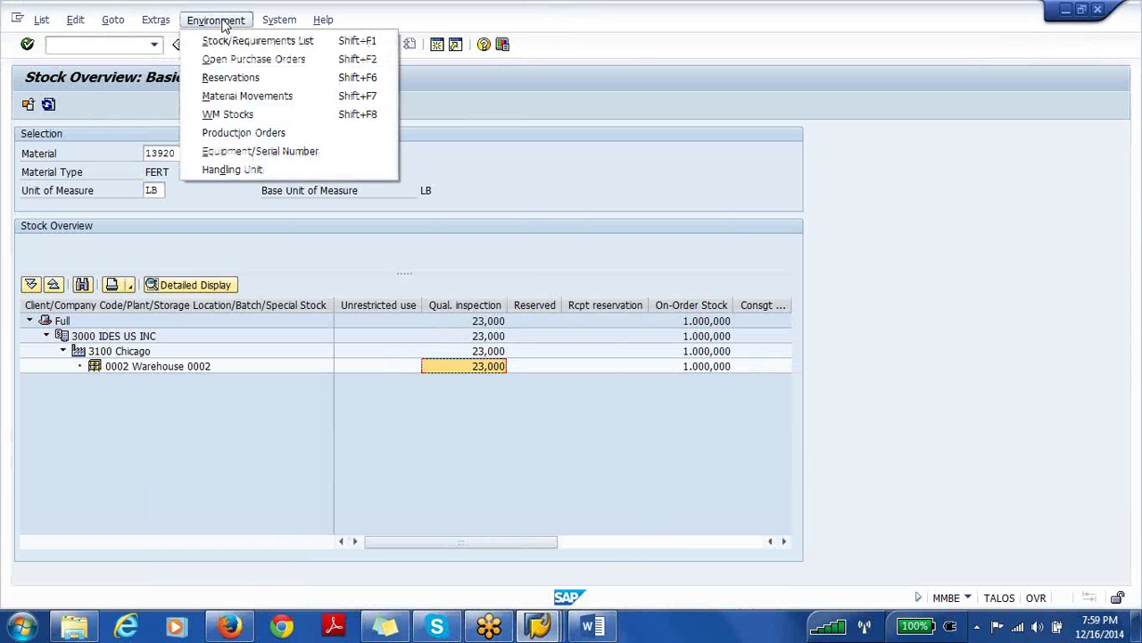
pyautogui.click(257, 95)
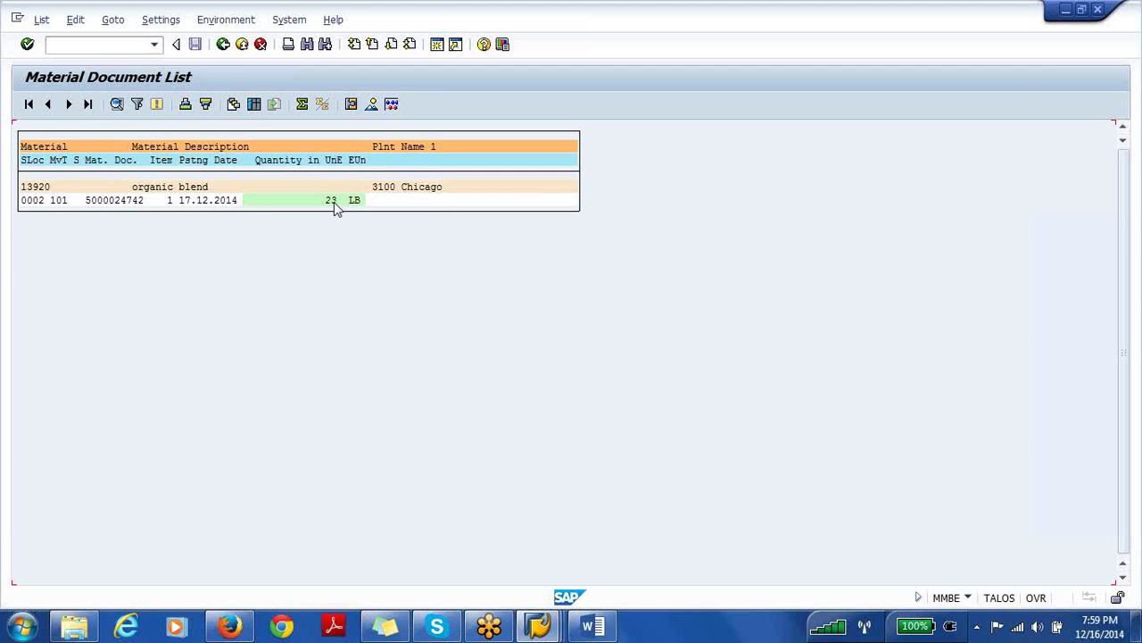
pyautogui.click(123, 202)
pyautogui.click(114, 202)
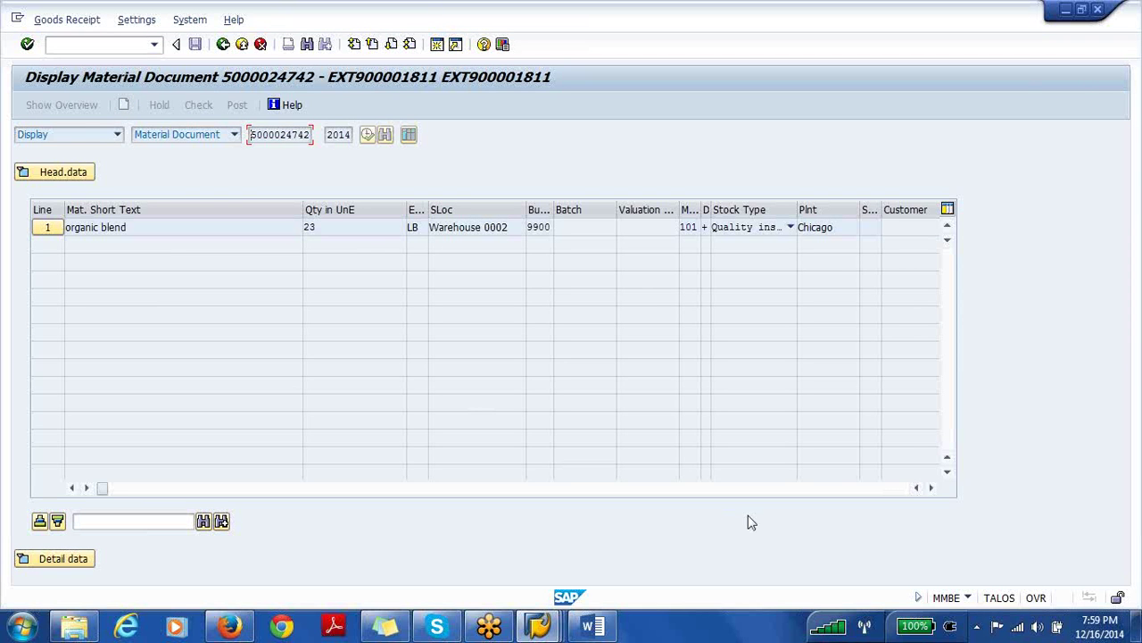
# Examine the material document's item columns through to the purchase order and reference document fields, widening the Purchase Order column to show its full heading.
pyautogui.click(931, 489)
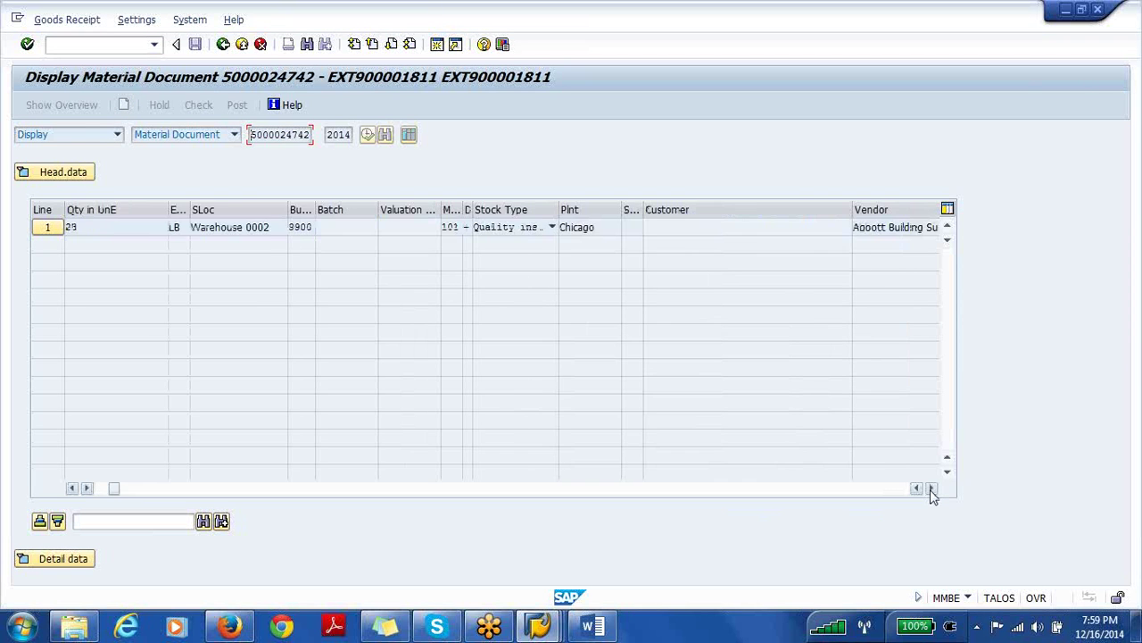
pyautogui.click(931, 488)
pyautogui.click(931, 489)
pyautogui.click(932, 488)
pyautogui.click(931, 488)
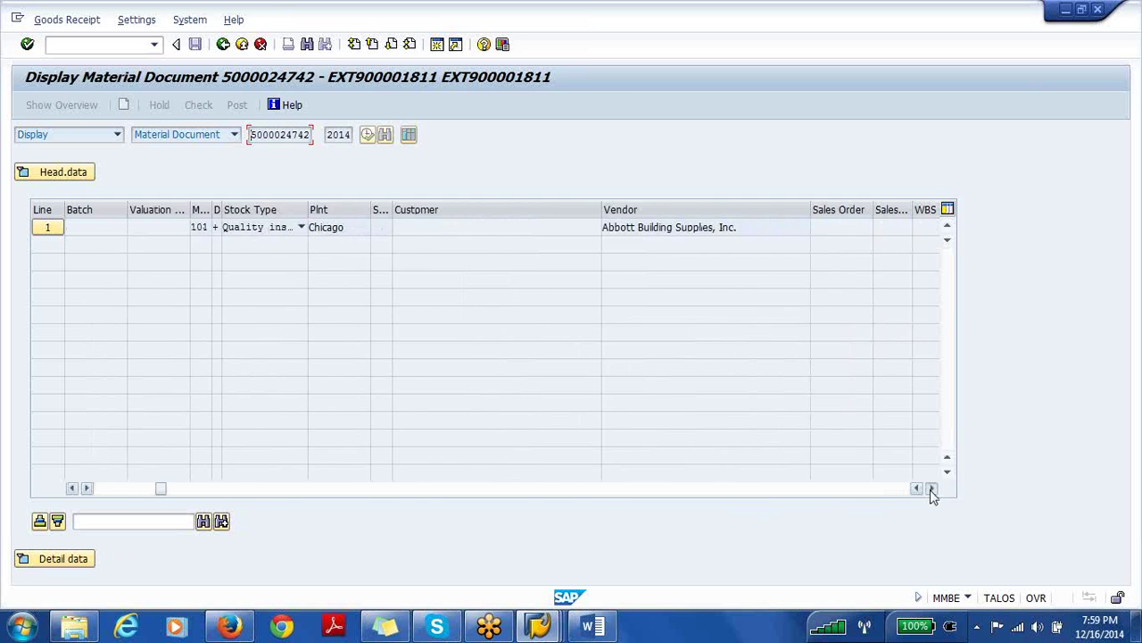
pyautogui.click(931, 488)
pyautogui.click(932, 488)
pyautogui.click(932, 488)
pyautogui.click(932, 488)
pyautogui.click(932, 489)
pyautogui.click(932, 488)
pyautogui.click(932, 489)
pyautogui.click(932, 488)
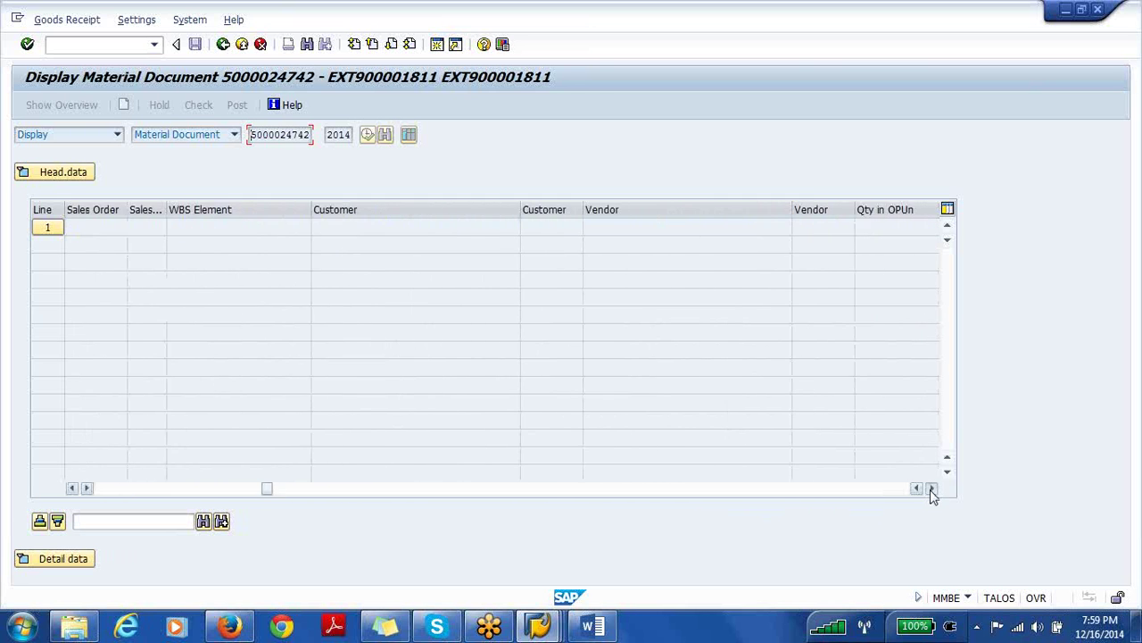
pyautogui.click(932, 488)
pyautogui.click(932, 488)
pyautogui.click(932, 488)
pyautogui.click(932, 488)
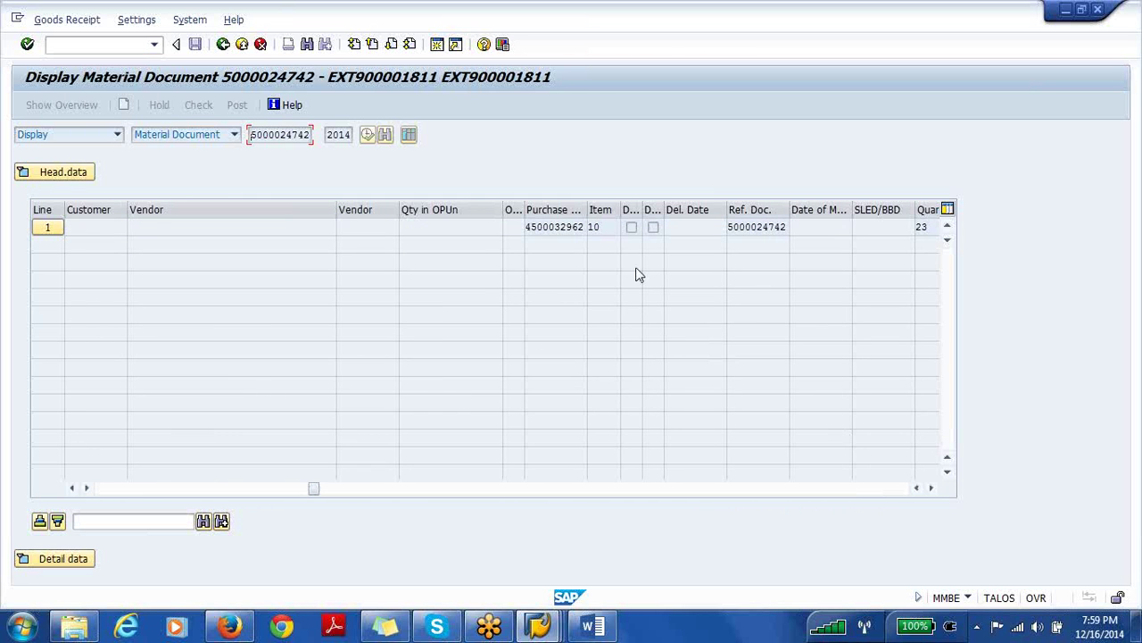
pyautogui.click(586, 207)
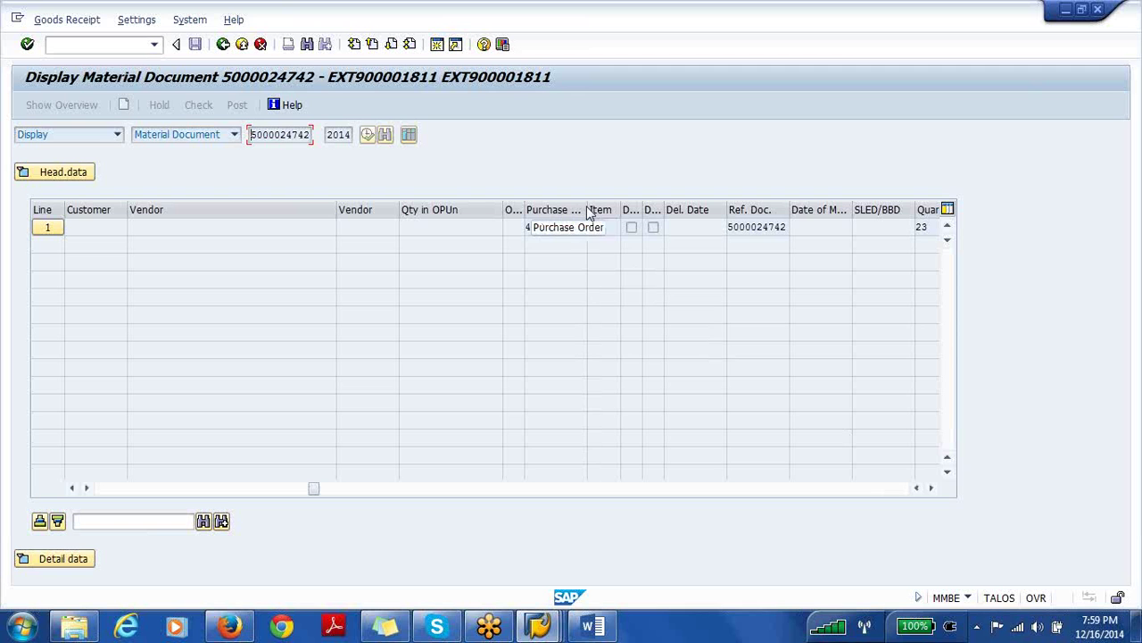
pyautogui.moveTo(586, 210); pyautogui.dragTo(616, 211)
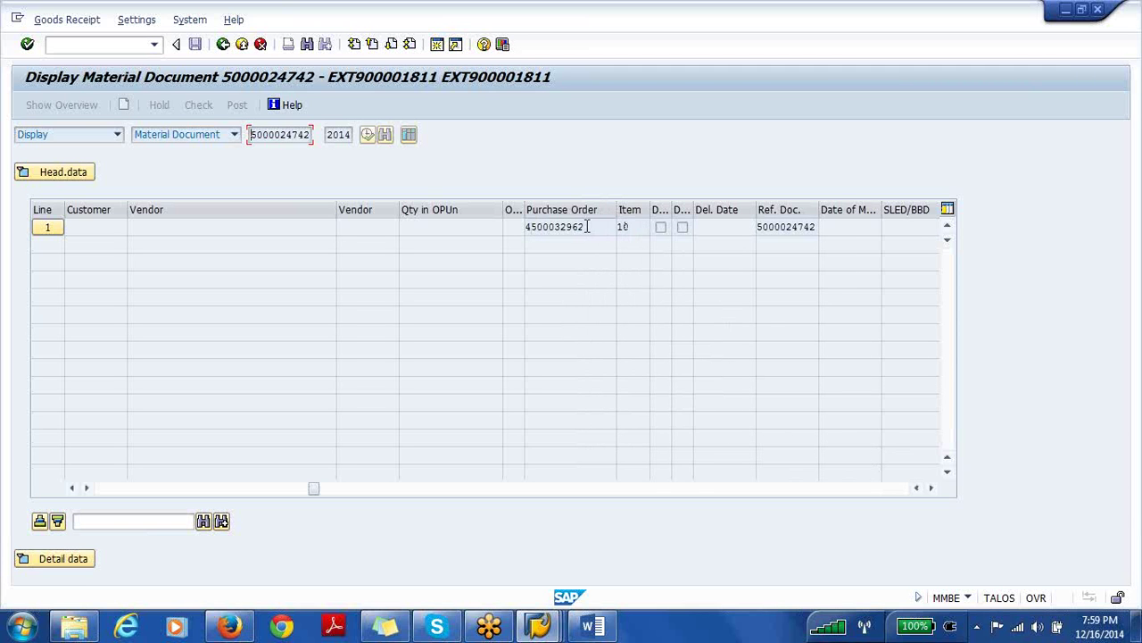
pyautogui.click(586, 226)
pyautogui.click(789, 229)
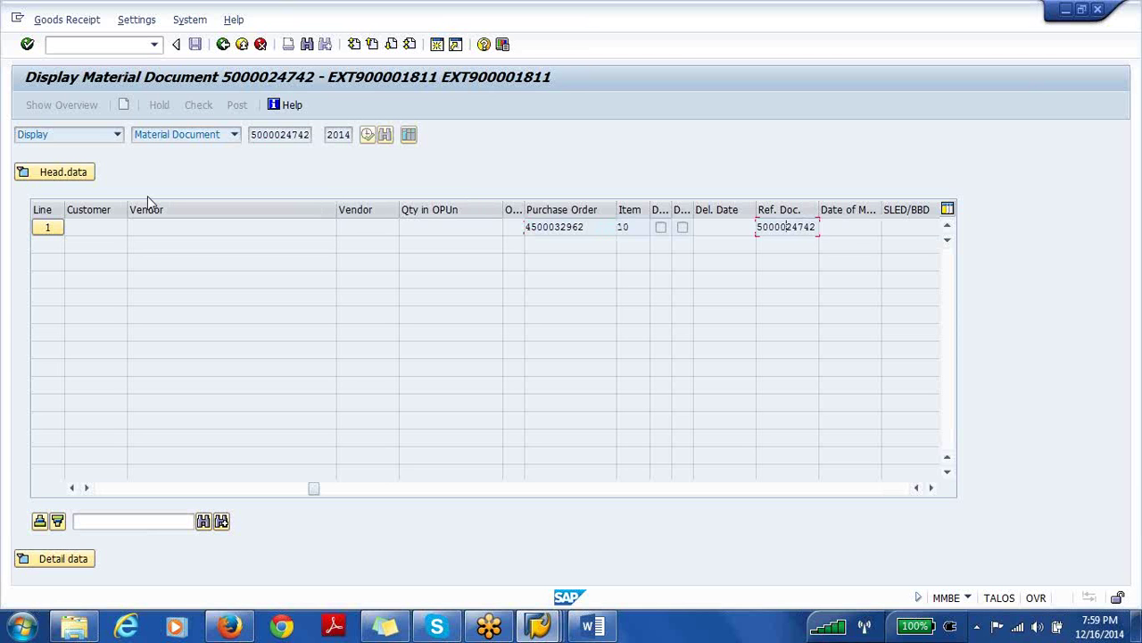
# Review the material document's header data: general, vendor, purchasing contact and document information.
pyautogui.click(78, 176)
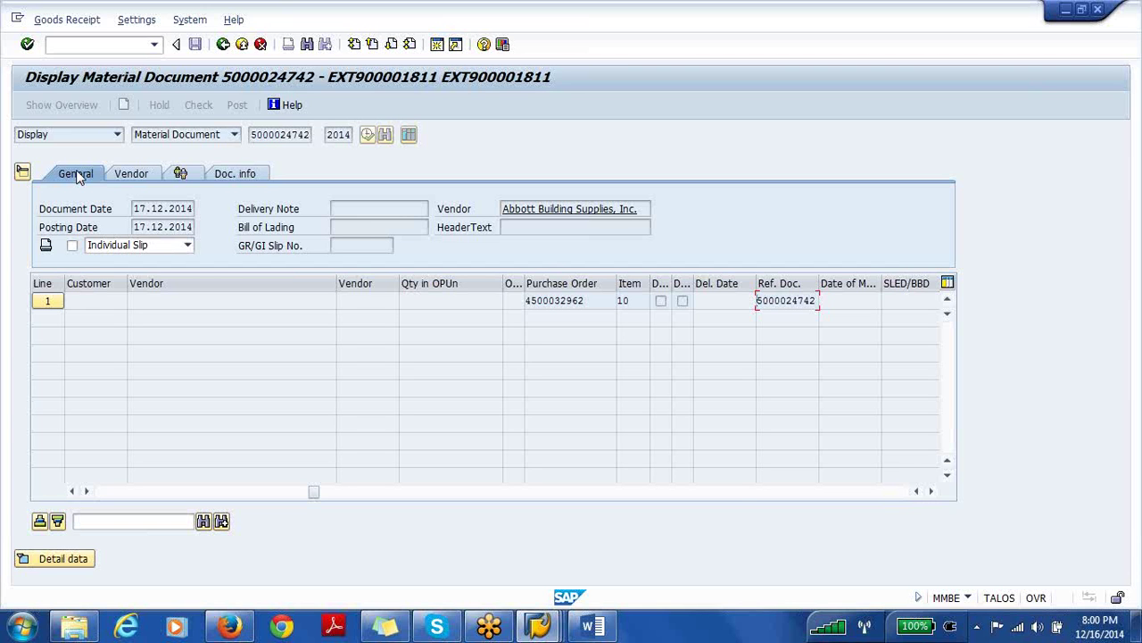
pyautogui.click(22, 173)
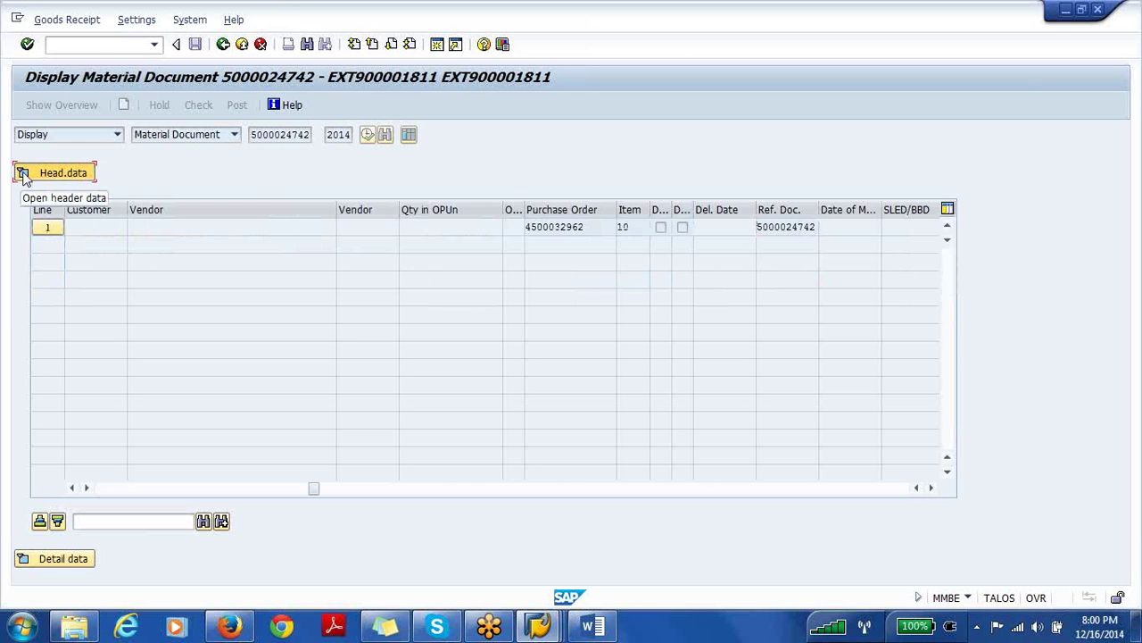
pyautogui.click(24, 174)
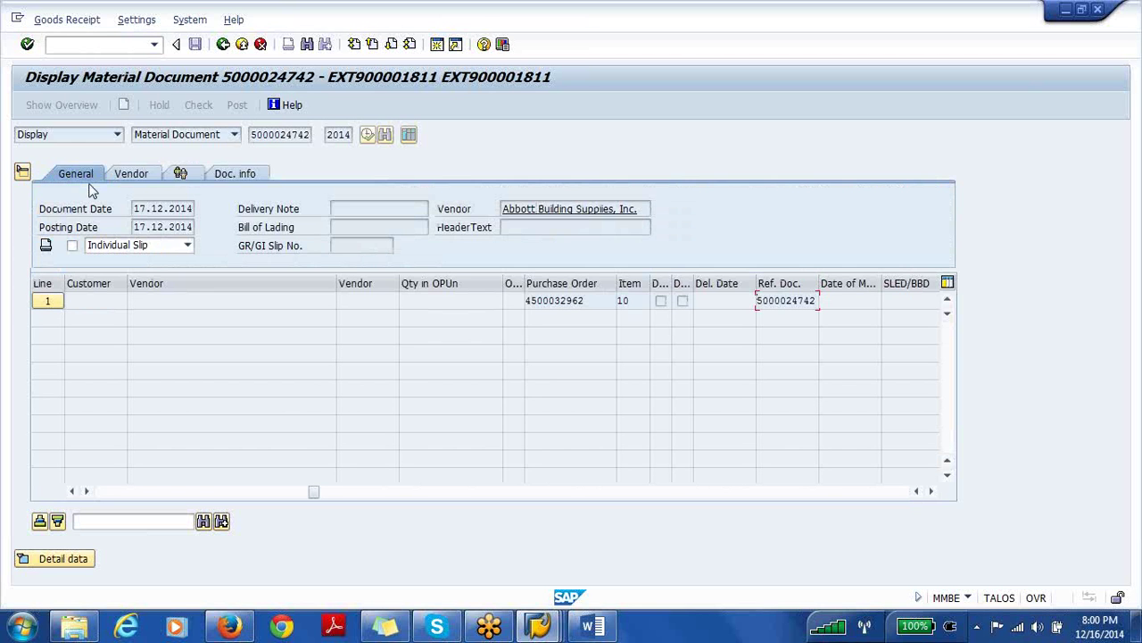
pyautogui.click(131, 174)
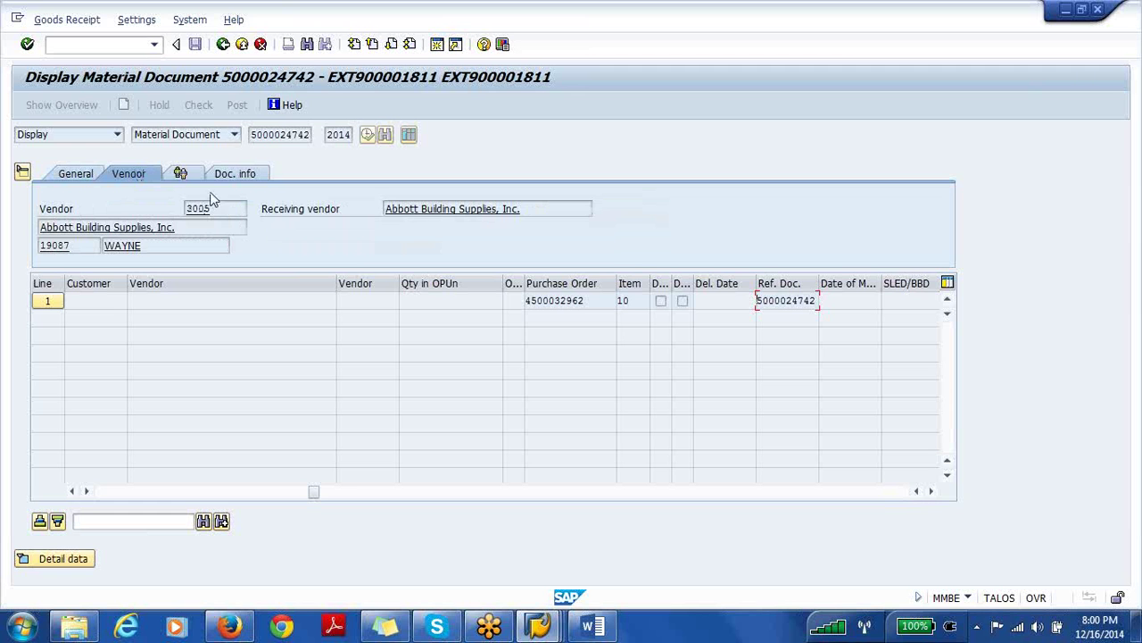
pyautogui.click(183, 174)
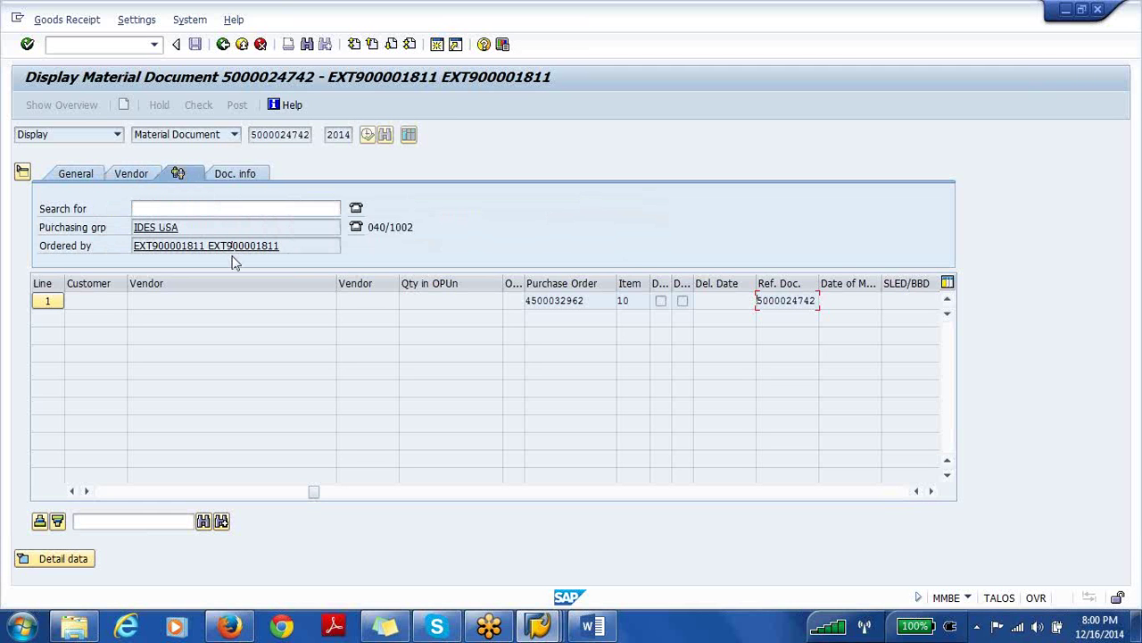
pyautogui.click(243, 176)
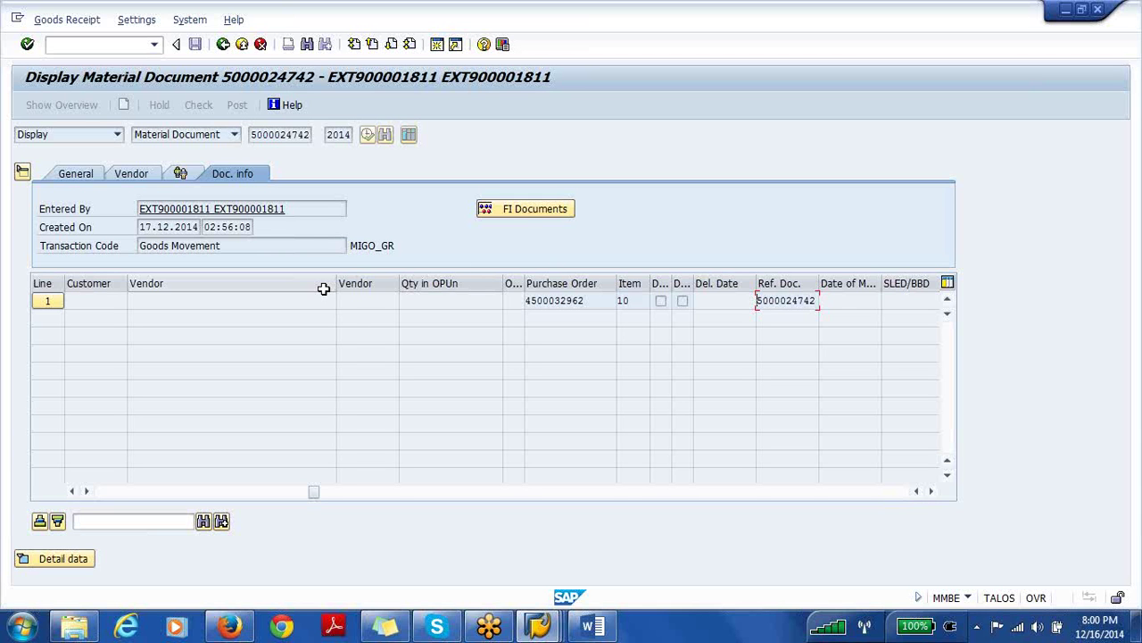
# Display the FI accounting document belonging to the goods receipt, and return to the material document list.
pyautogui.click(526, 213)
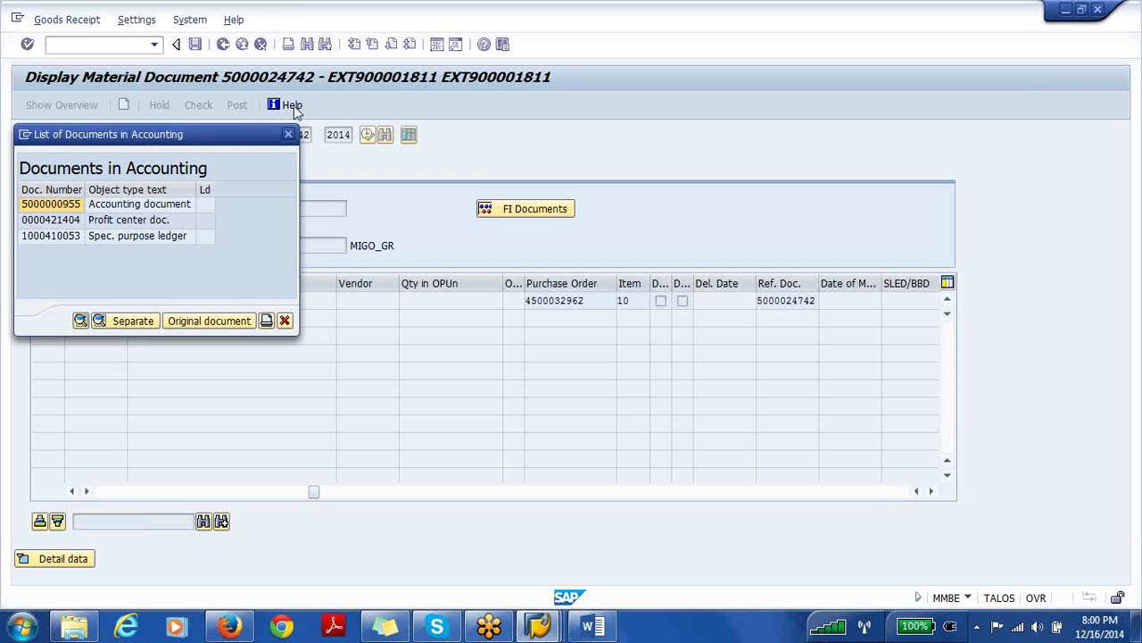
pyautogui.doubleClick(61, 207)
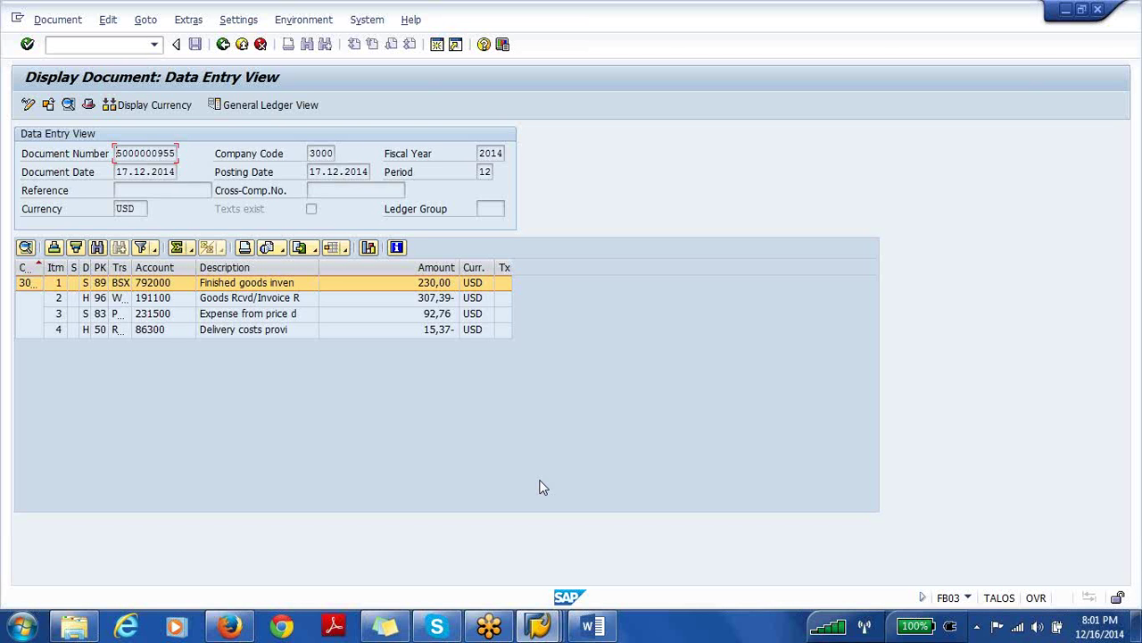
pyautogui.click(224, 46)
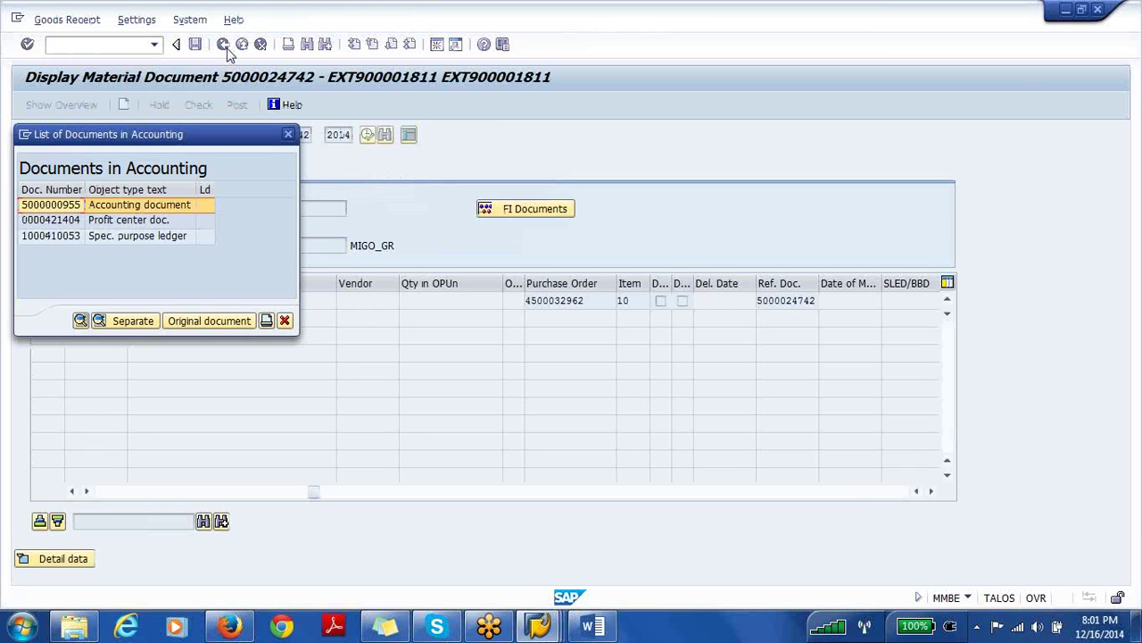
pyautogui.click(287, 134)
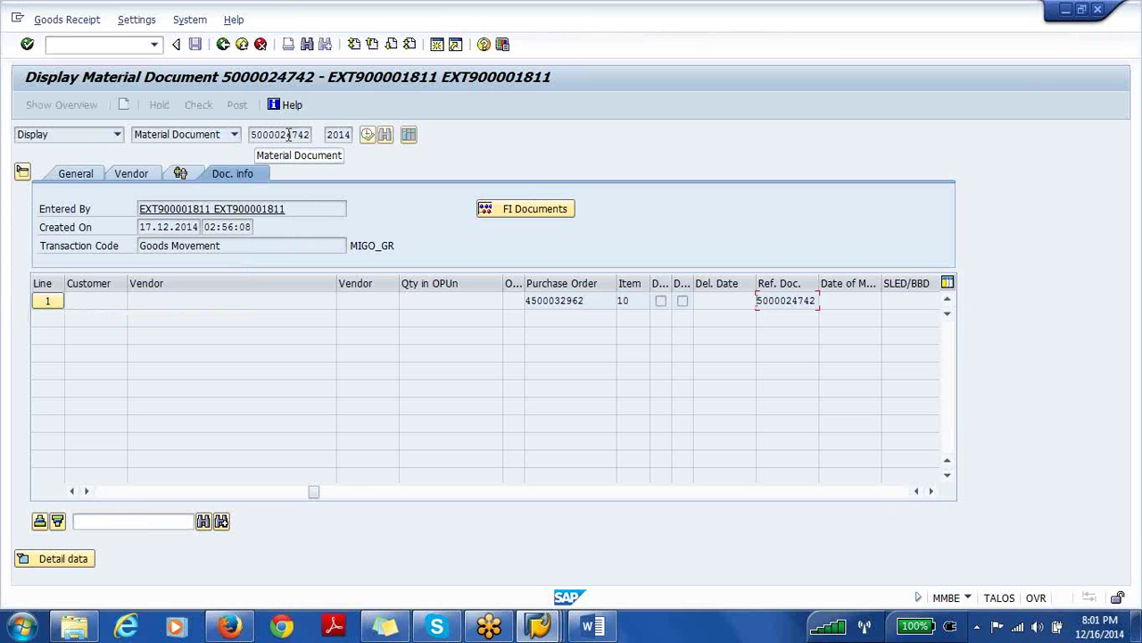
pyautogui.click(224, 44)
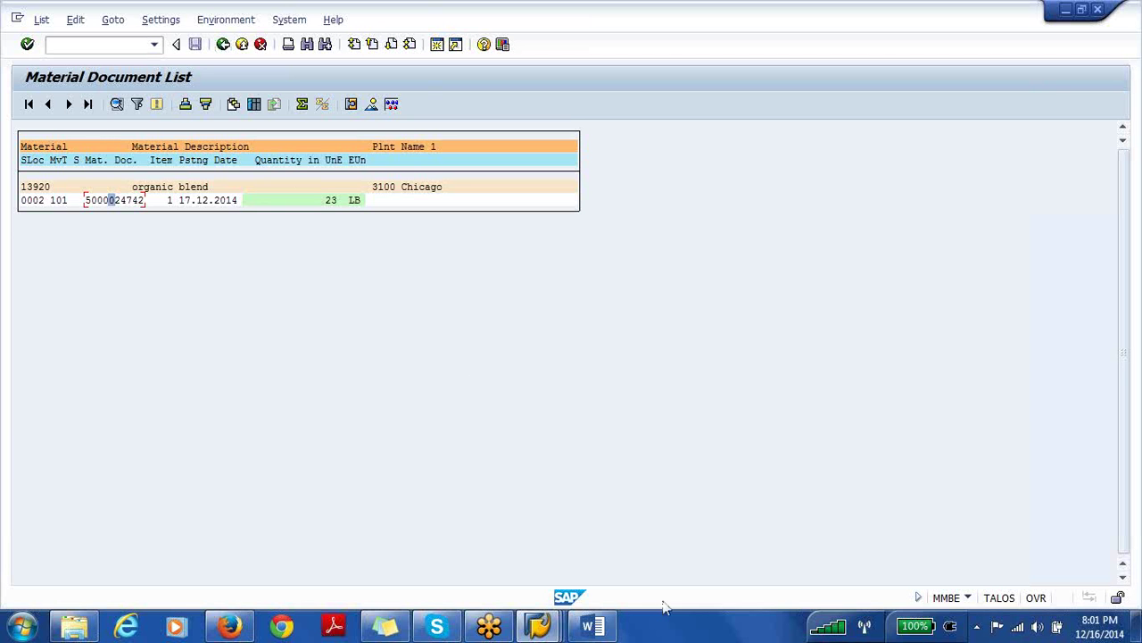
# Switch to Word and add an empty sub-item below "MD04 – stock requirements list".
pyautogui.click(594, 627)
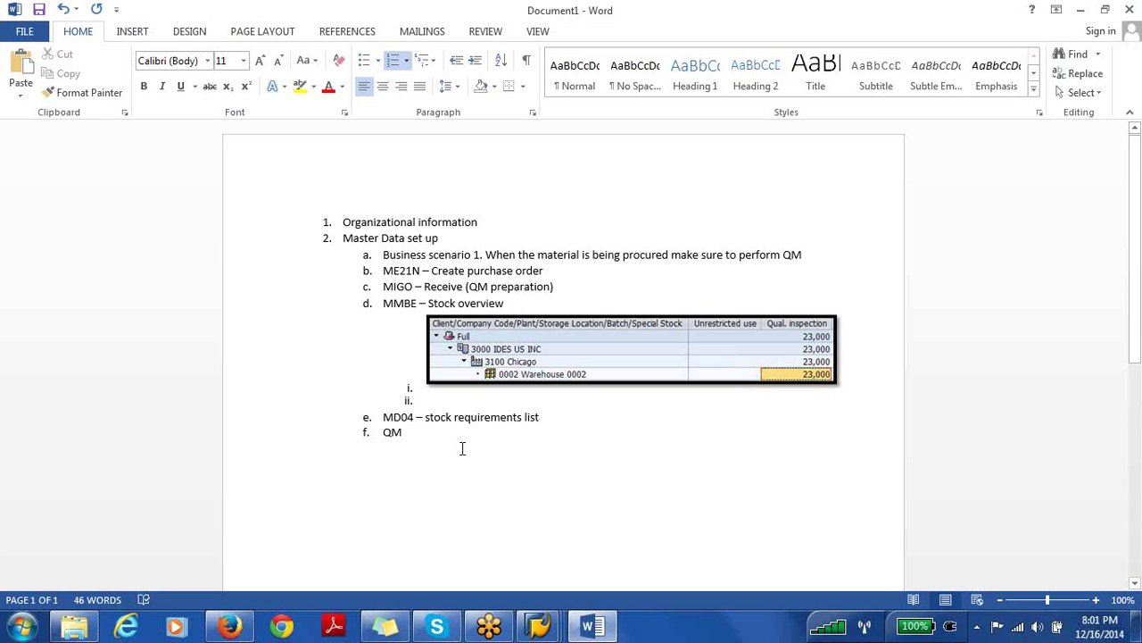
pyautogui.click(548, 418)
pyautogui.press('Return')
pyautogui.press('Tab')
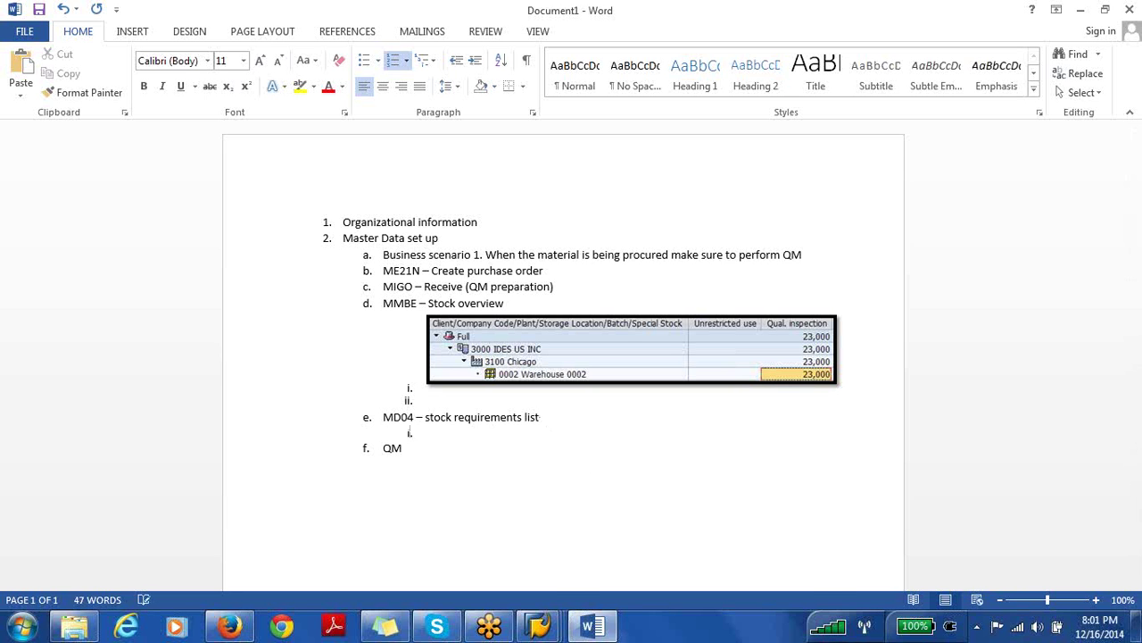
# Switch to the SAP material document list and go back to the stock overview of material 13920.
pyautogui.click(538, 625)
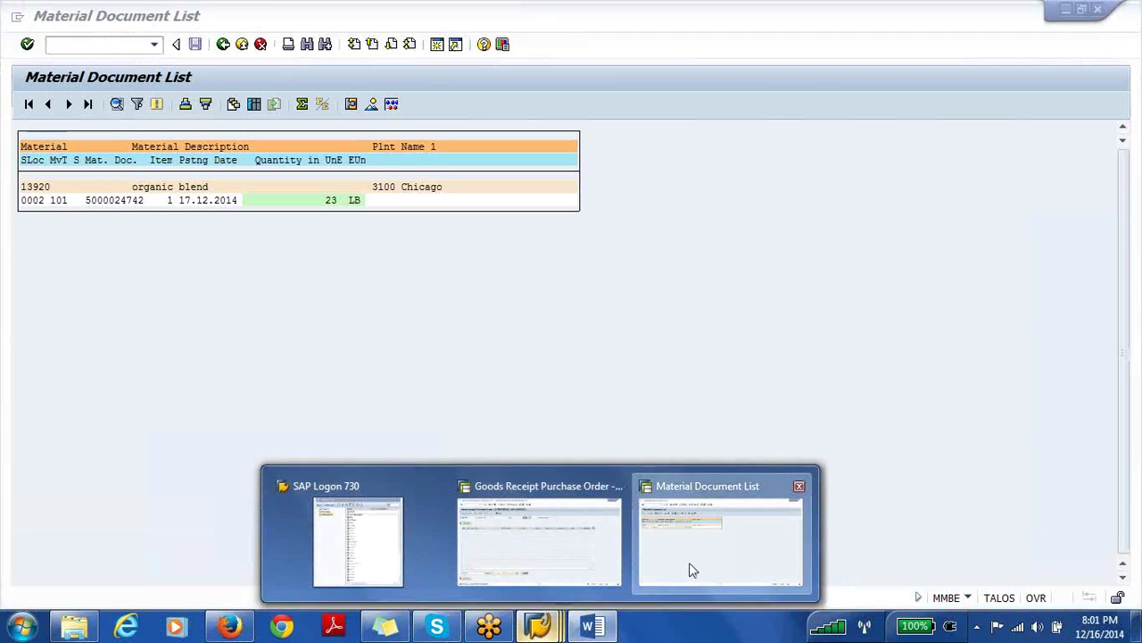
pyautogui.click(688, 566)
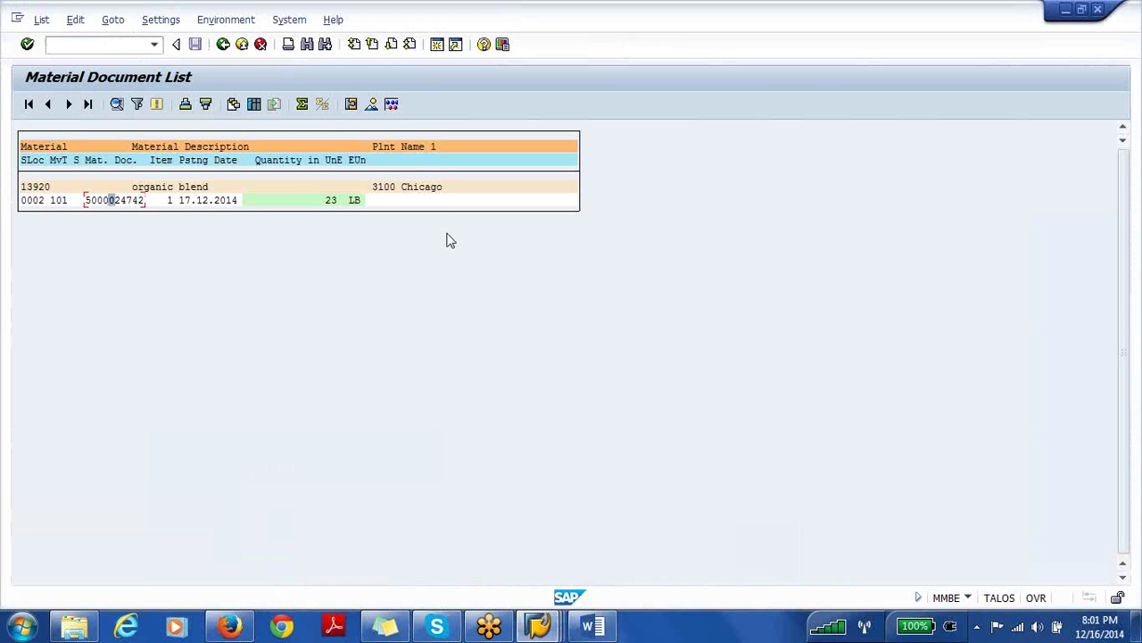
pyautogui.click(222, 47)
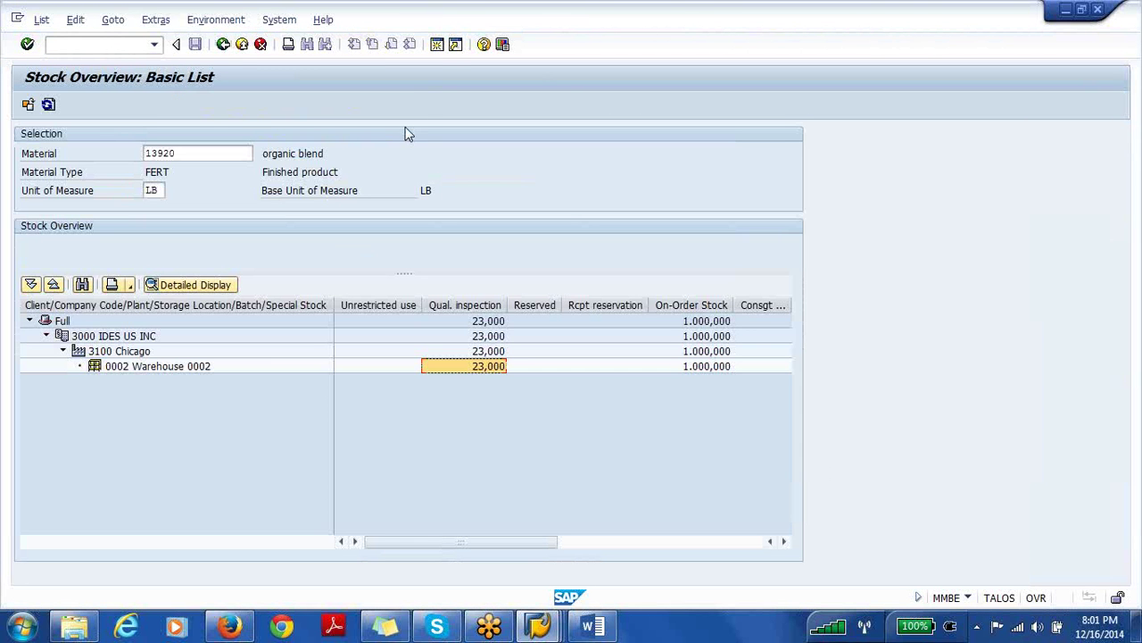
# Open the MD04 stock/requirements list for material 13920 in plant 3100 in a new session.
pyautogui.click(438, 49)
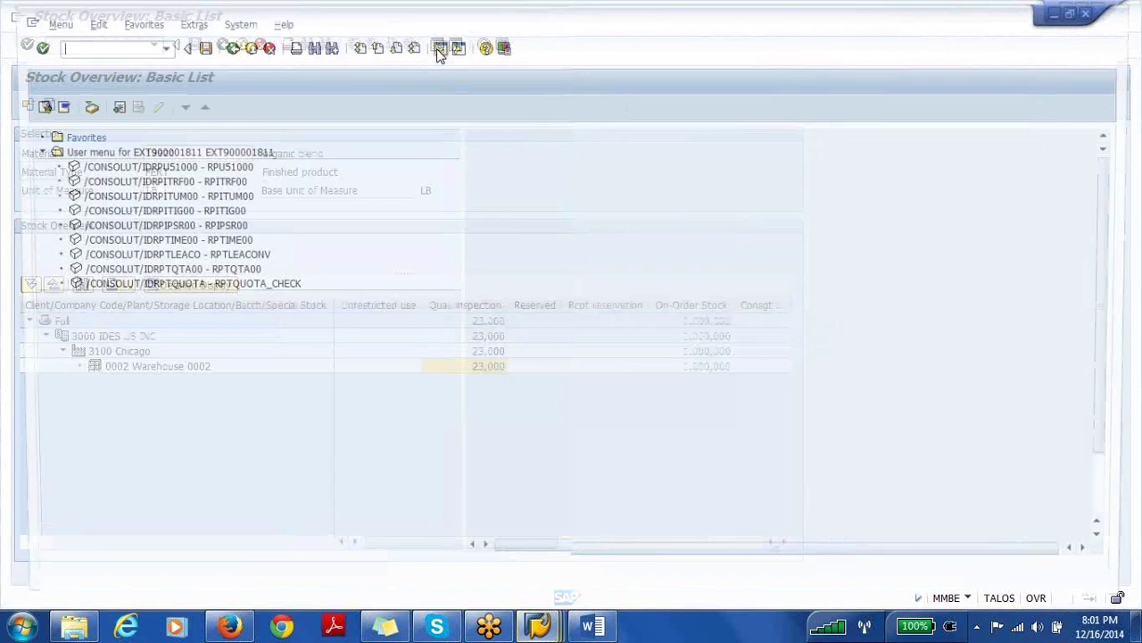
pyautogui.write('md')
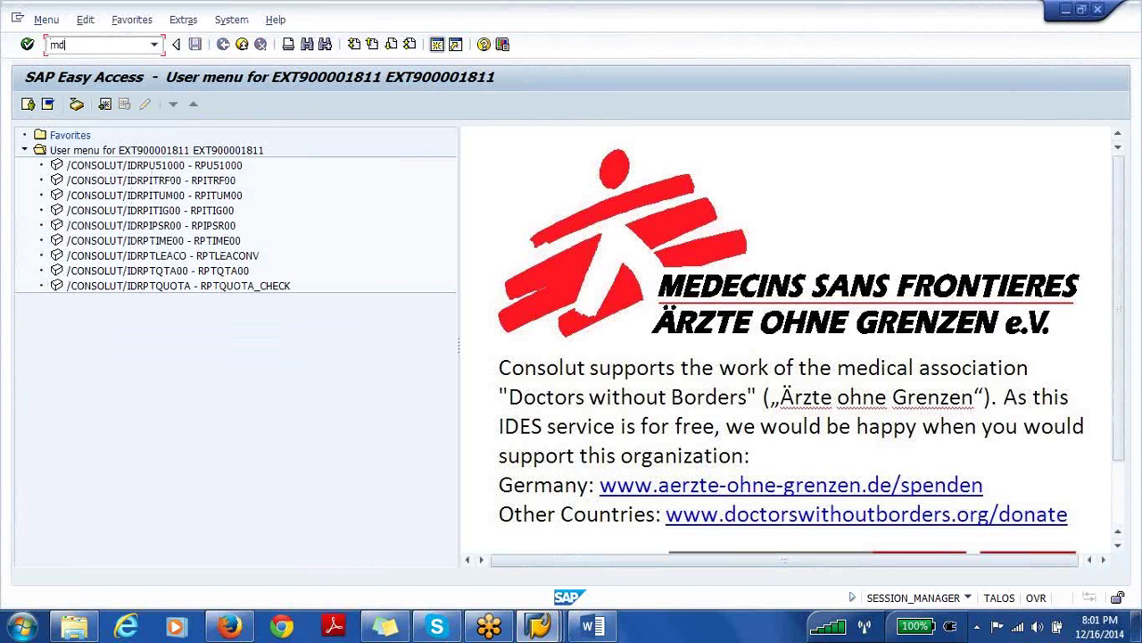
pyautogui.write('04')
pyautogui.press('Return')
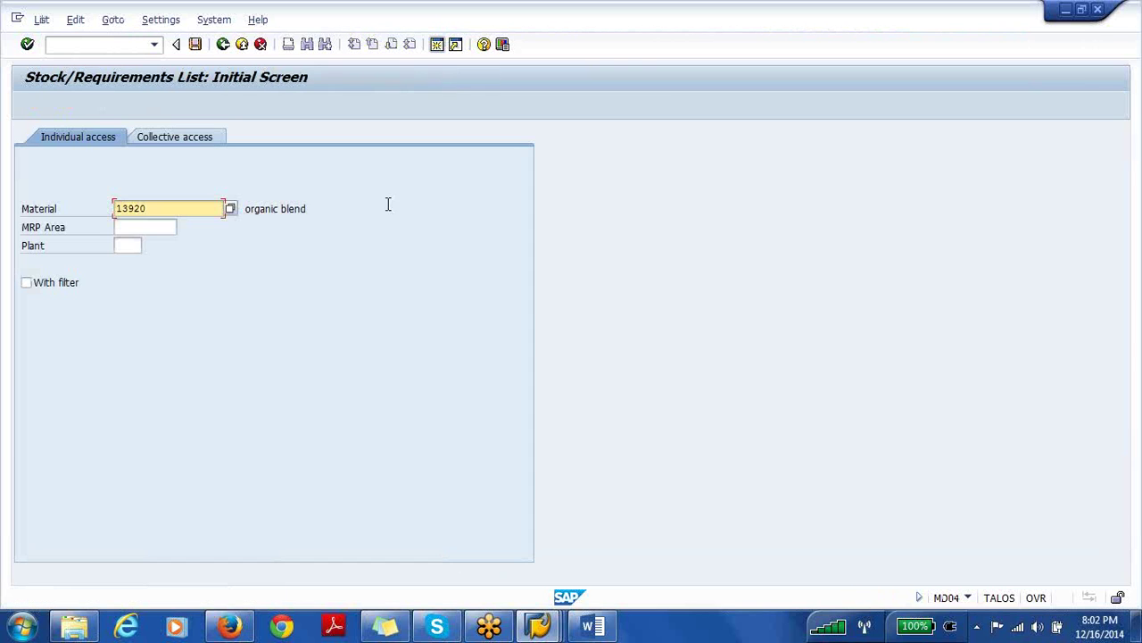
pyautogui.click(119, 244)
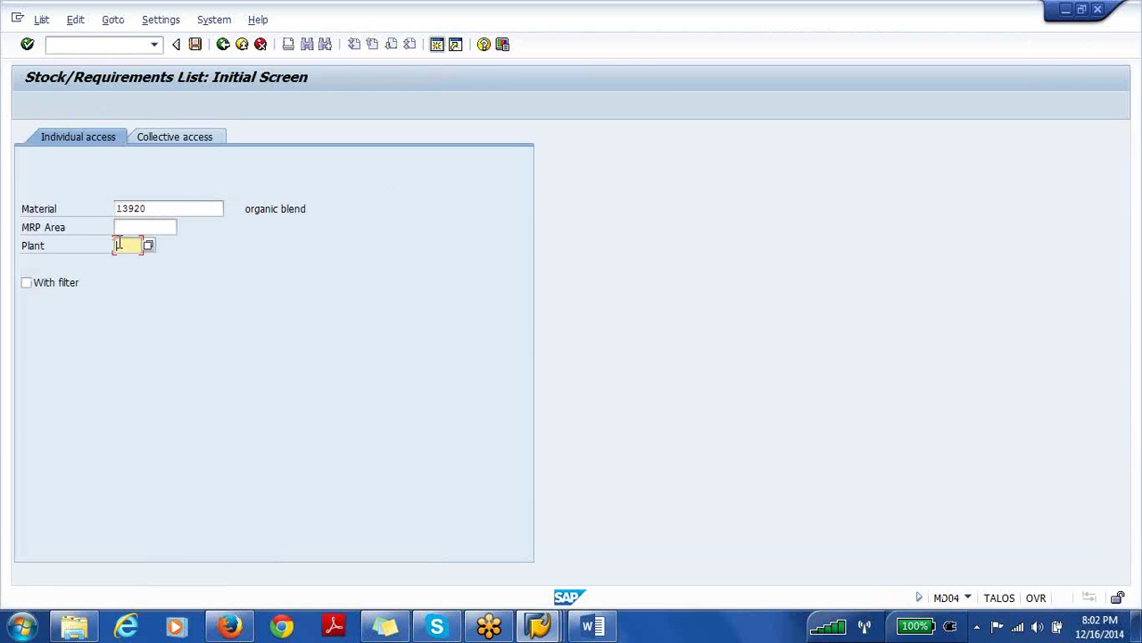
pyautogui.write('1100')
pyautogui.press('Return')
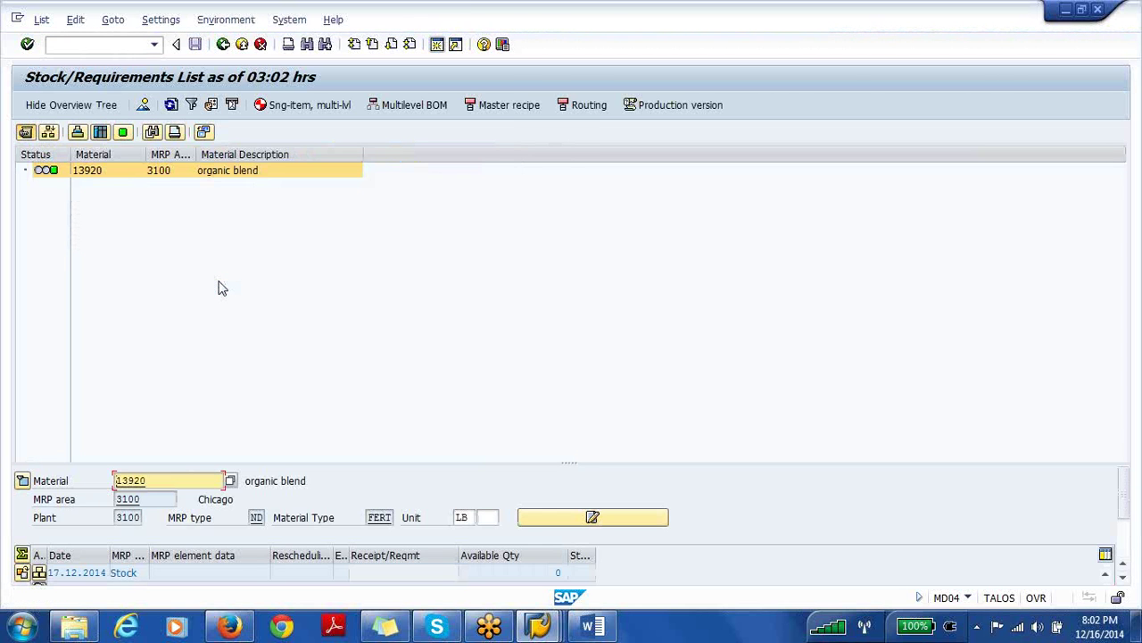
# Hide the overview tree and adjust the MRP element, MRP element data and storage location column widths while reviewing the QM lot row.
pyautogui.click(89, 107)
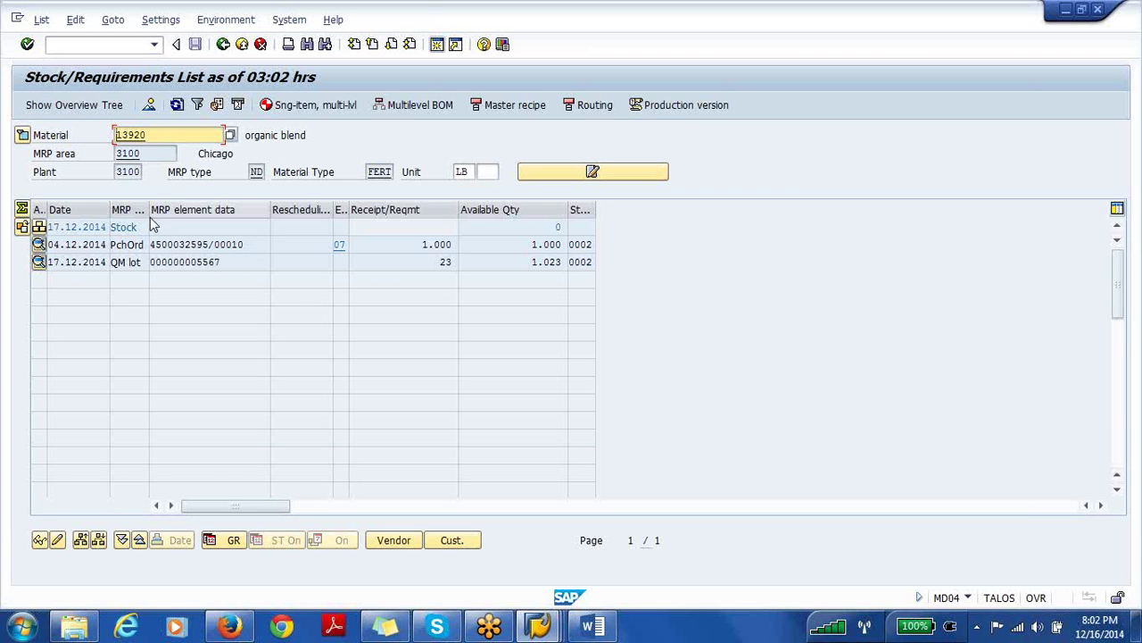
pyautogui.moveTo(149, 214); pyautogui.dragTo(177, 211)
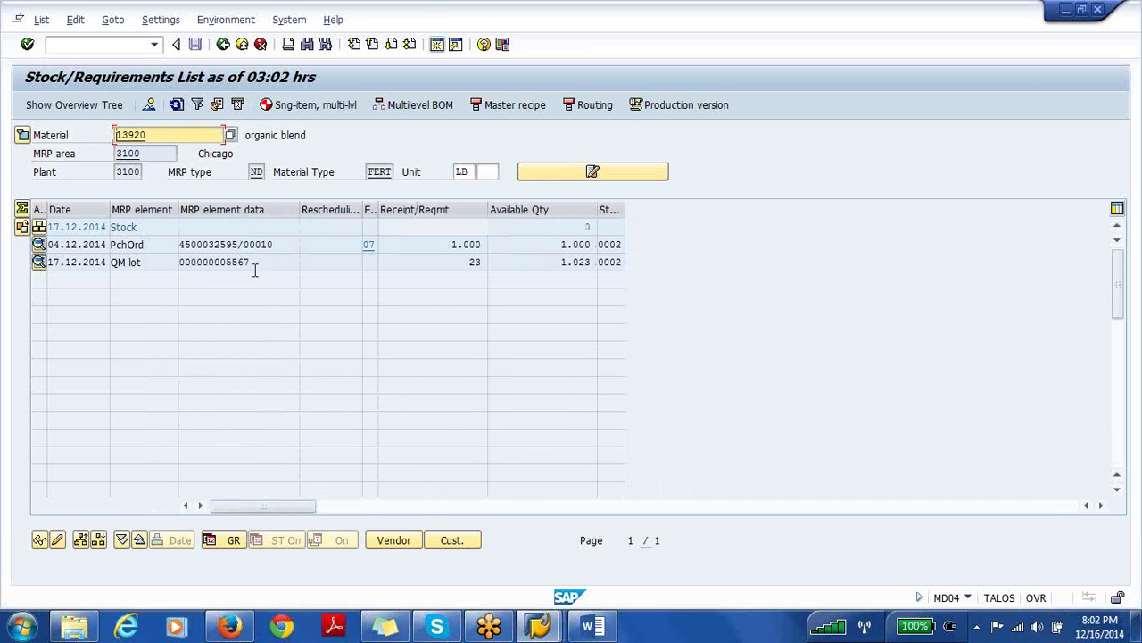
pyautogui.click(151, 261)
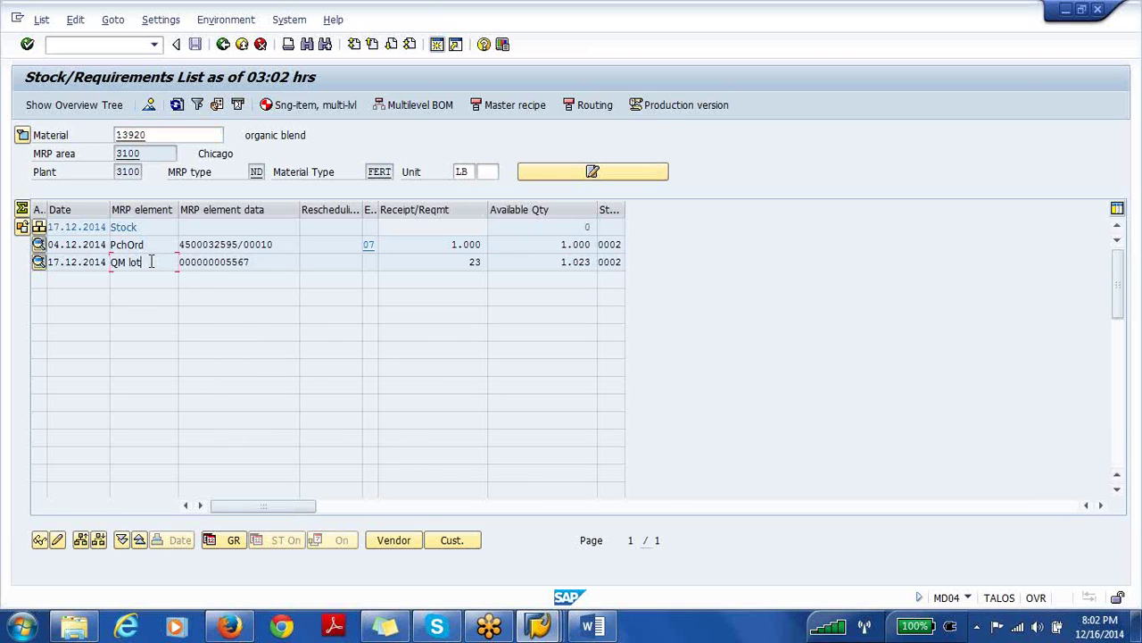
pyautogui.click(264, 262)
pyautogui.moveTo(299, 210); pyautogui.dragTo(282, 210)
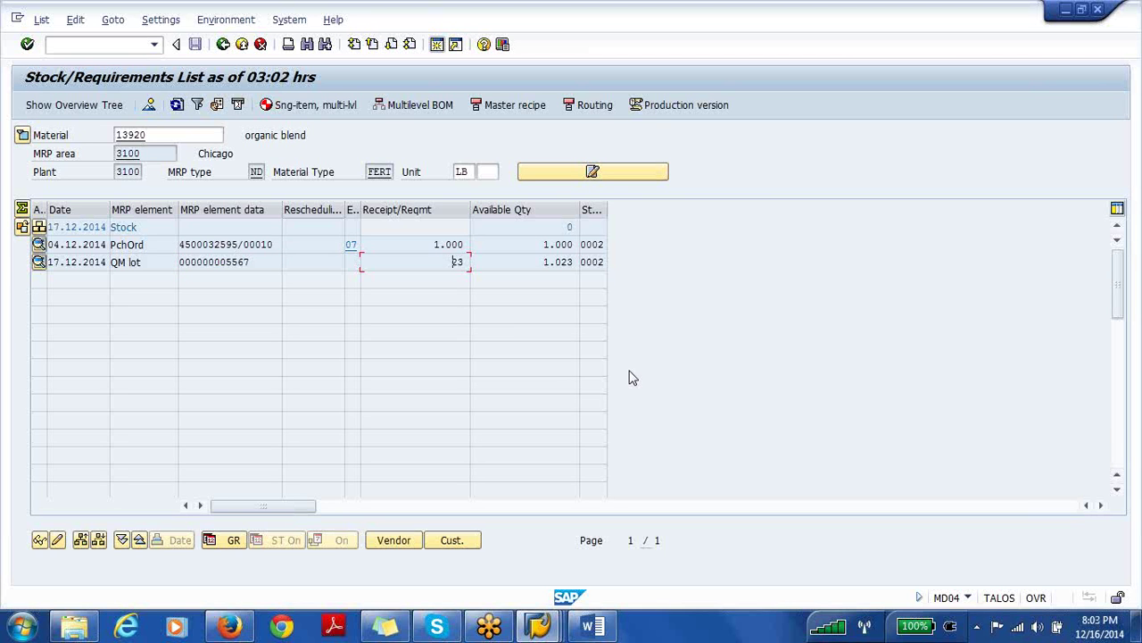
pyautogui.moveTo(580, 209); pyautogui.dragTo(619, 212)
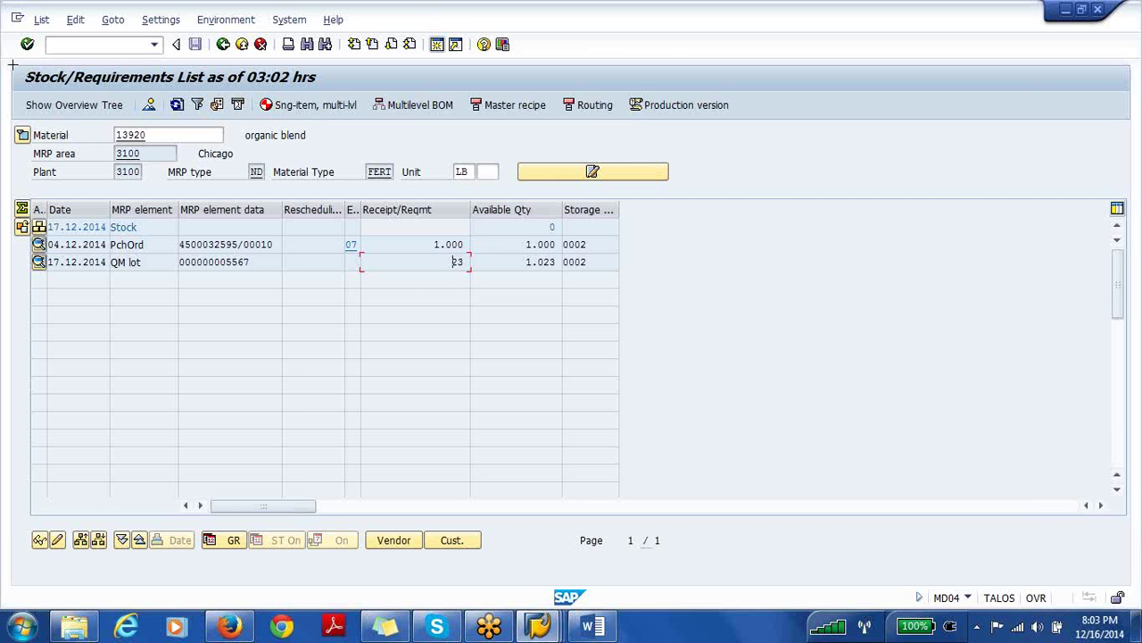
# Capture the stock/requirements list down to the QM lot row, paste it into Word below the MD04 item, and shrink it to fit the page.
pyautogui.press('Print')
pyautogui.moveTo(13, 64); pyautogui.dragTo(627, 282)
pyautogui.click(592, 626)
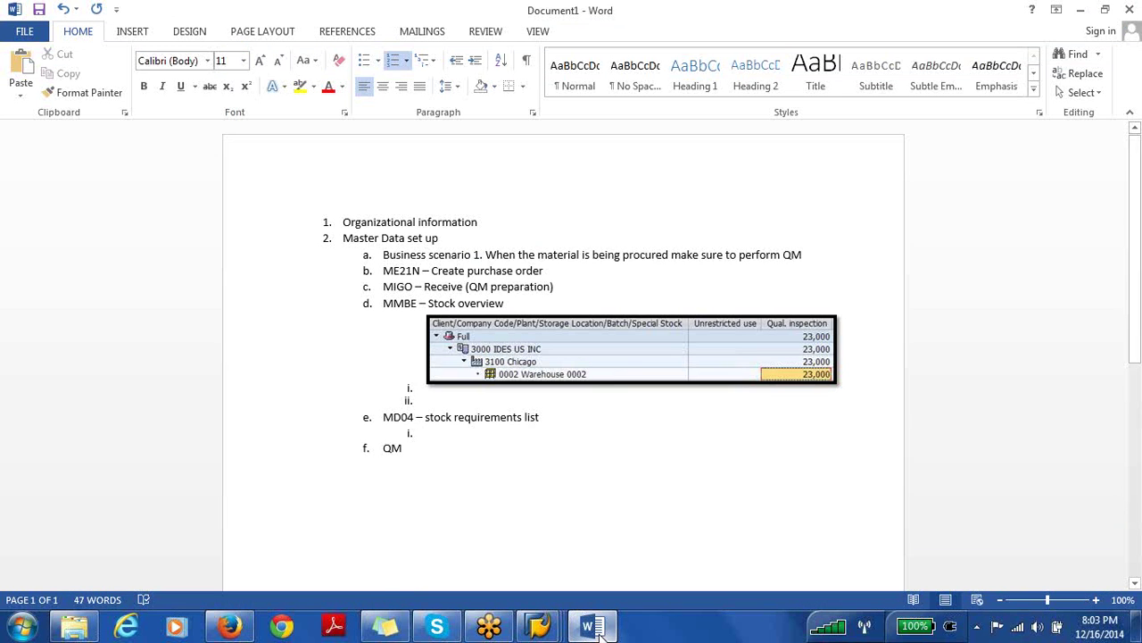
pyautogui.hotkey('ctrl', 'v')
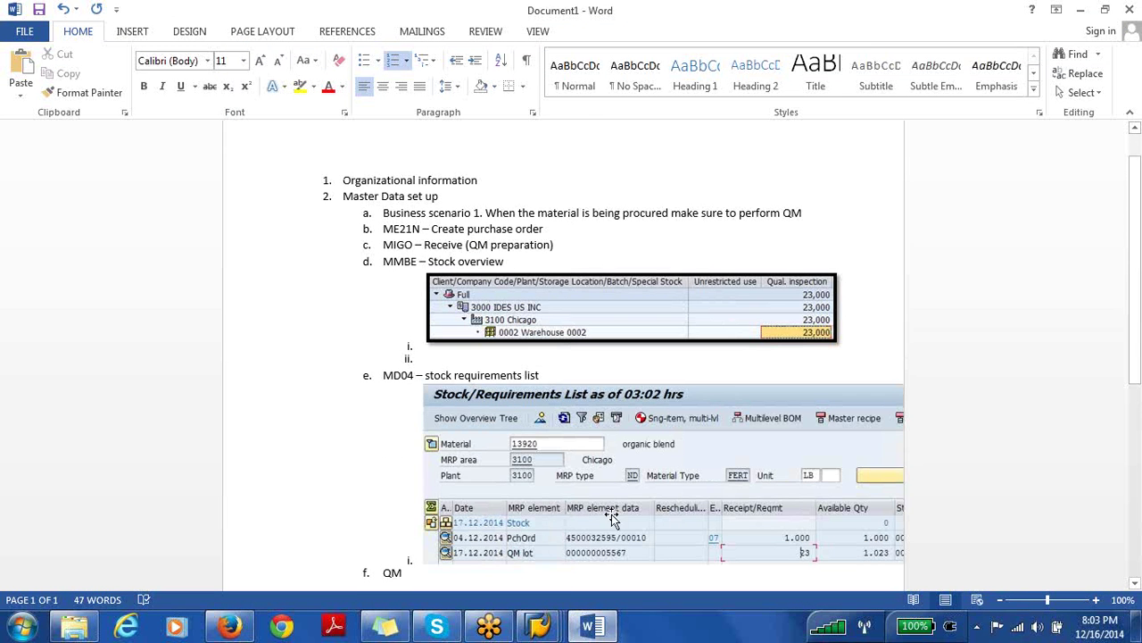
pyautogui.click(677, 528)
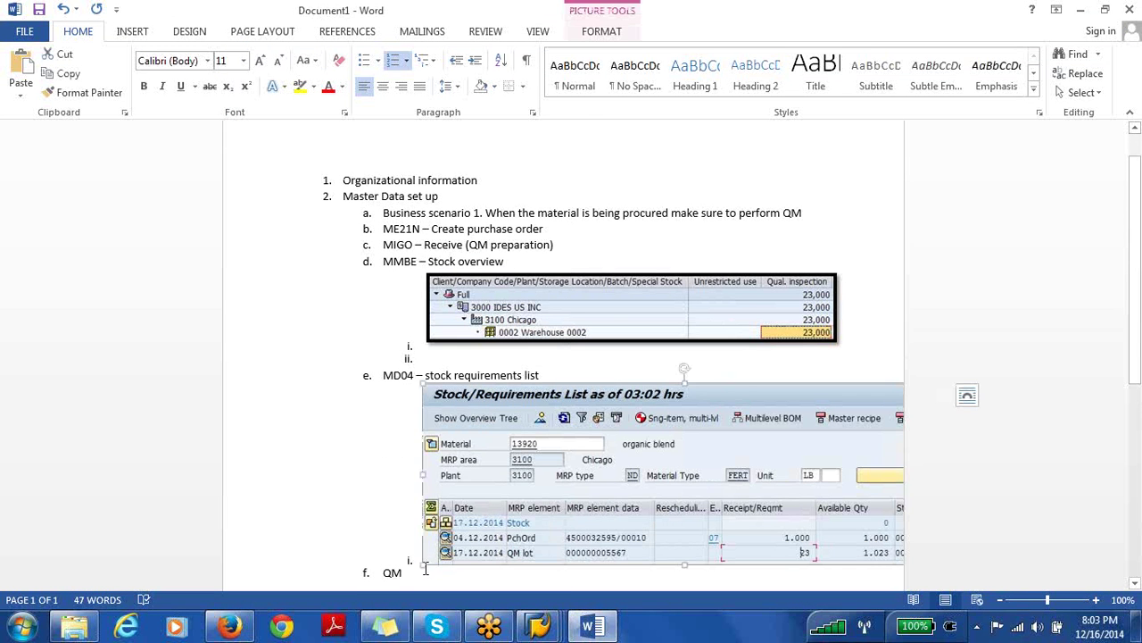
pyautogui.moveTo(424, 563); pyautogui.dragTo(489, 491)
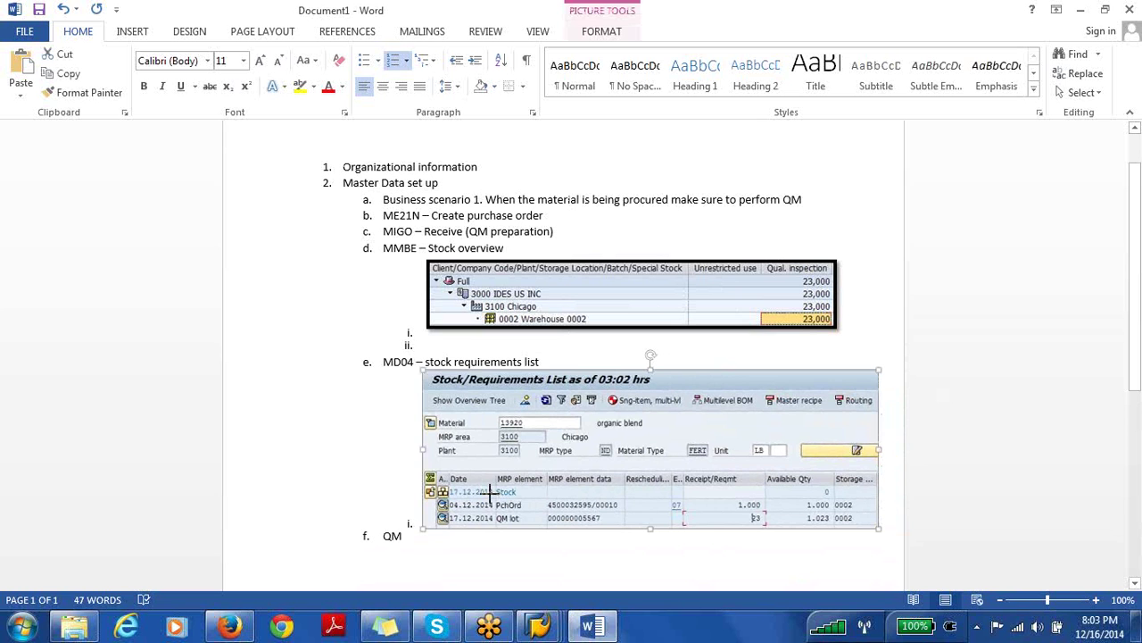
# Add the list item "Lot process" after "QM".
pyautogui.click(1064, 537)
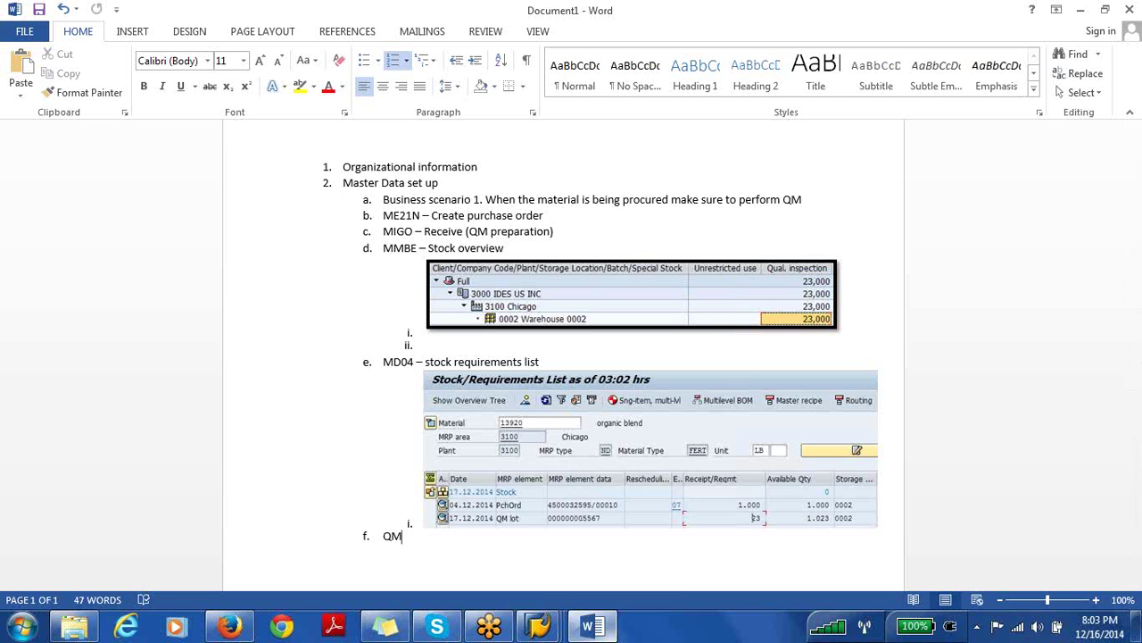
pyautogui.moveTo(598, 630)
pyautogui.press('Return')
pyautogui.write('Lot process')
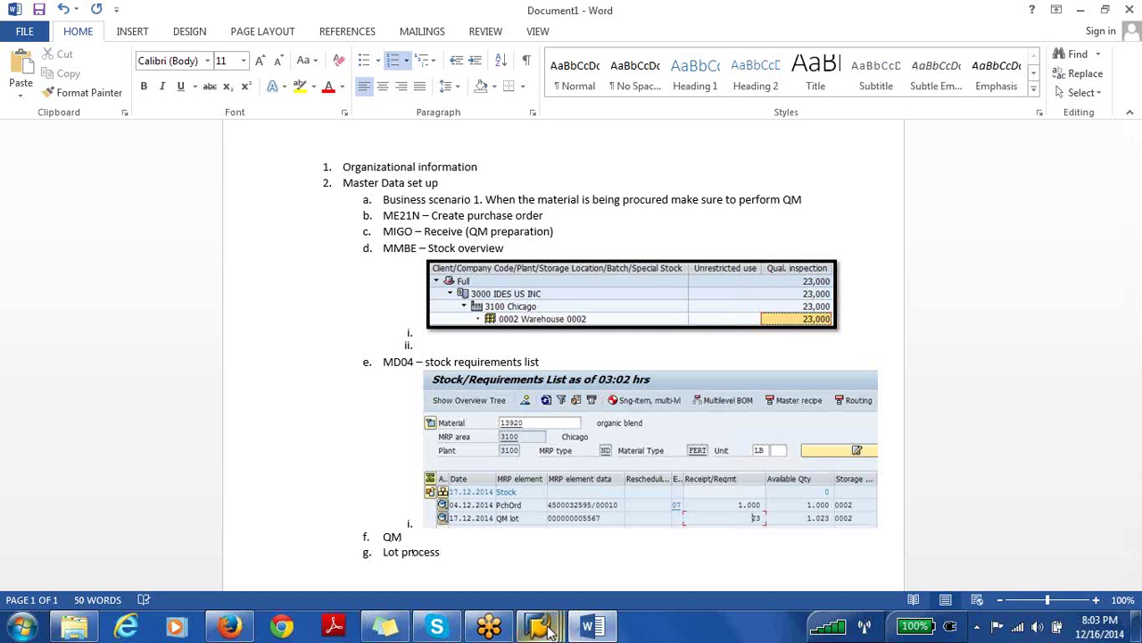
# Switch to the SAP goods receipt session and leave the transaction with /n to return to SAP Easy Access.
pyautogui.moveTo(548, 627)
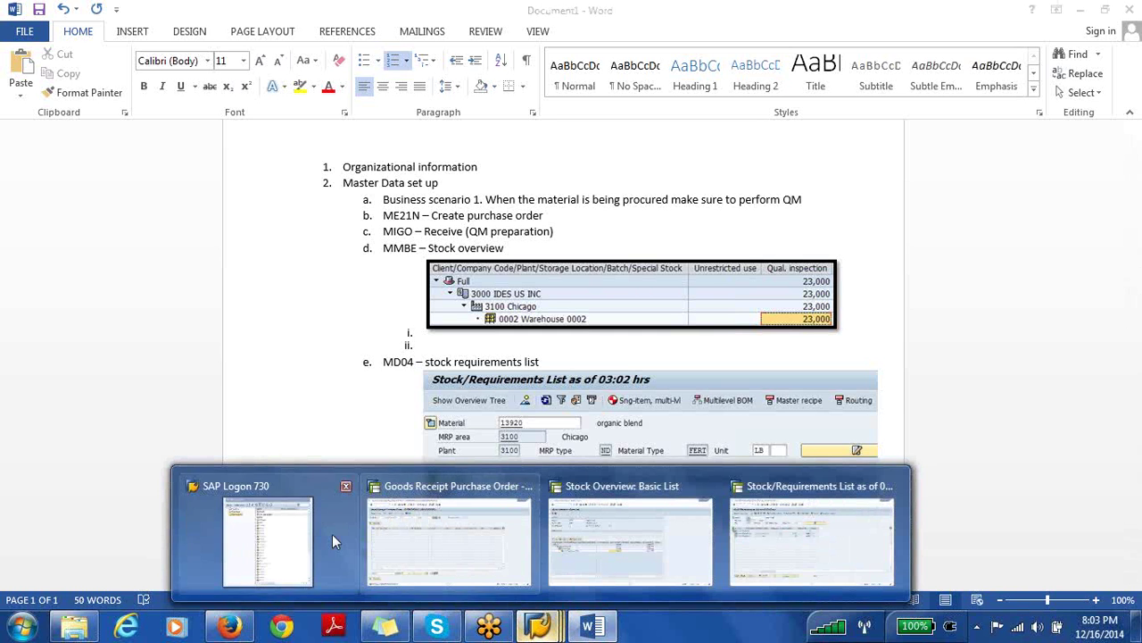
pyautogui.moveTo(784, 563)
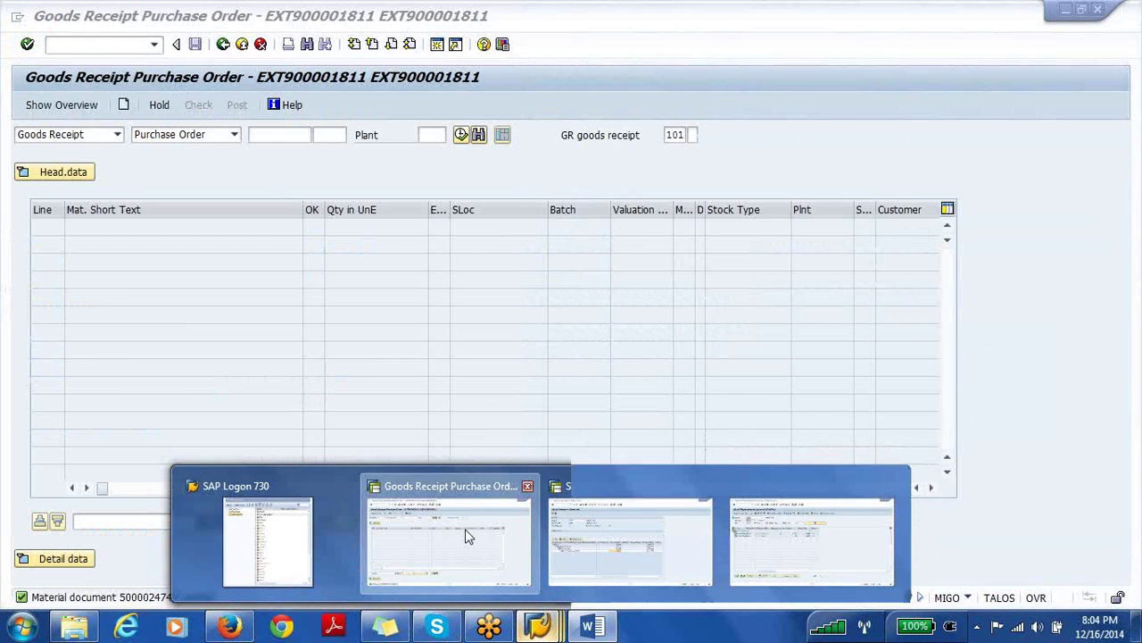
pyautogui.click(464, 538)
pyautogui.click(77, 43)
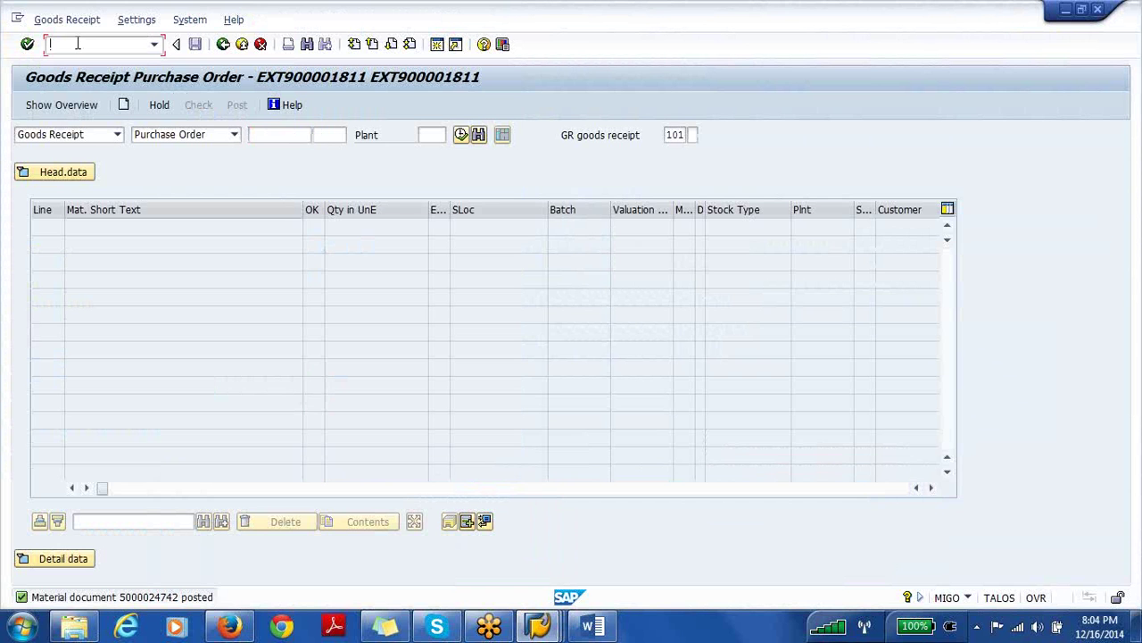
pyautogui.write('/n')
pyautogui.press('Return')
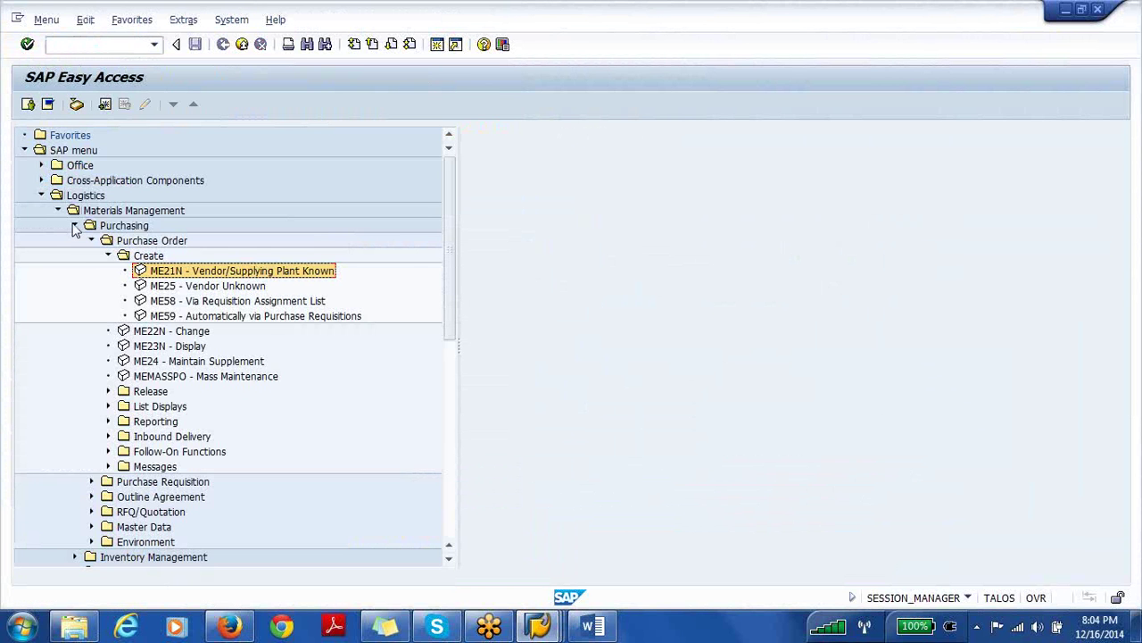
# Collapse the Materials Management branch and expand Quality Management with its Quality Planning folders collapsed.
pyautogui.click(75, 226)
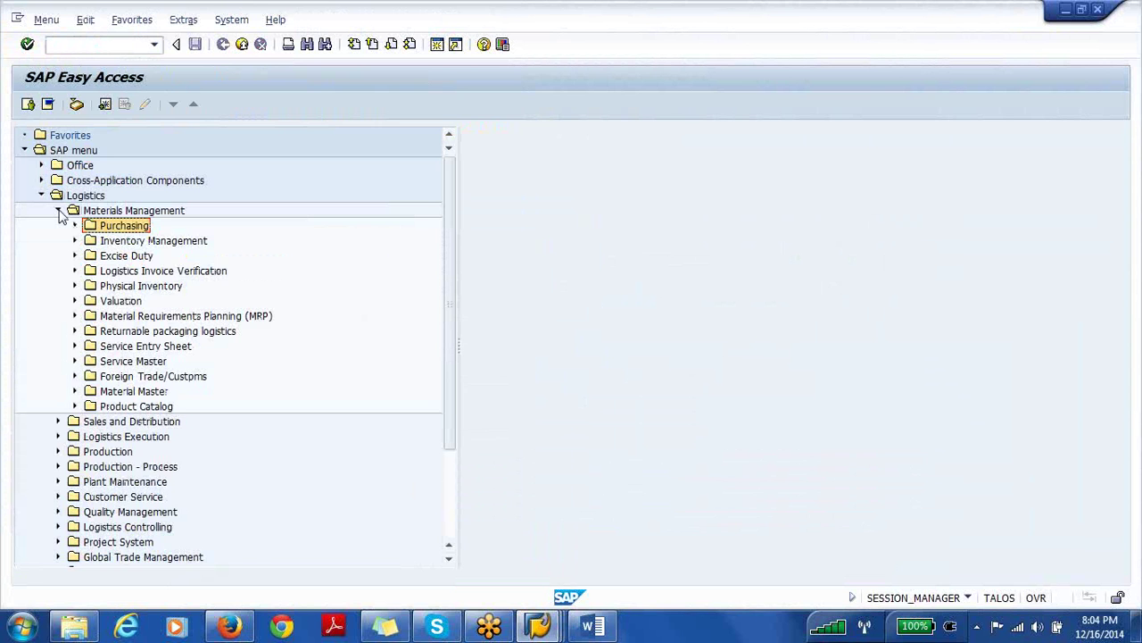
pyautogui.click(59, 210)
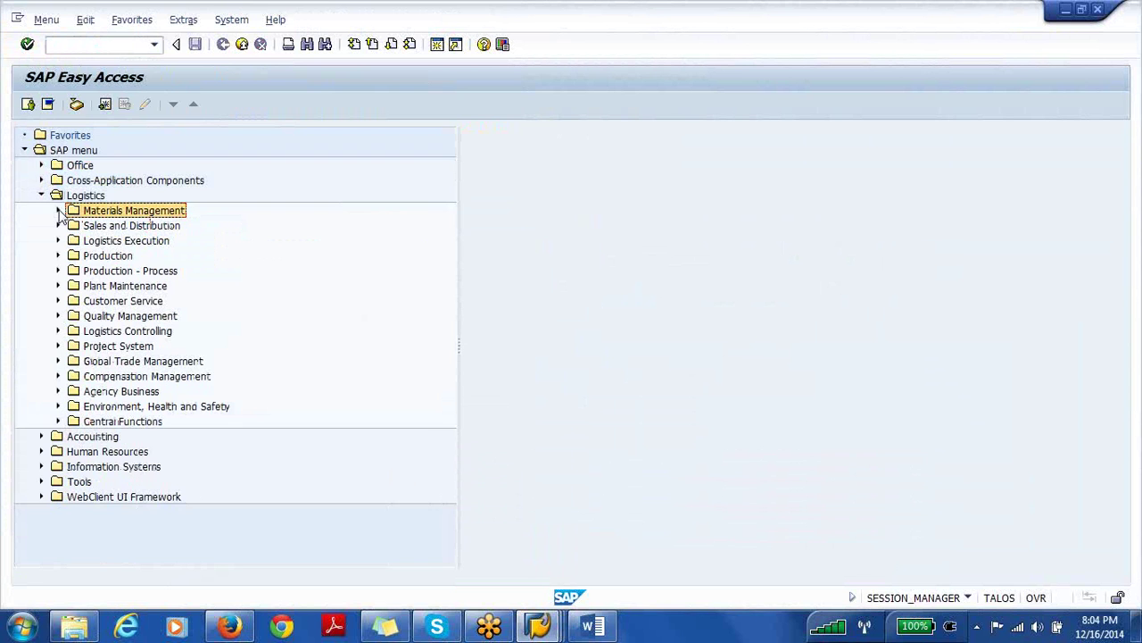
pyautogui.click(59, 316)
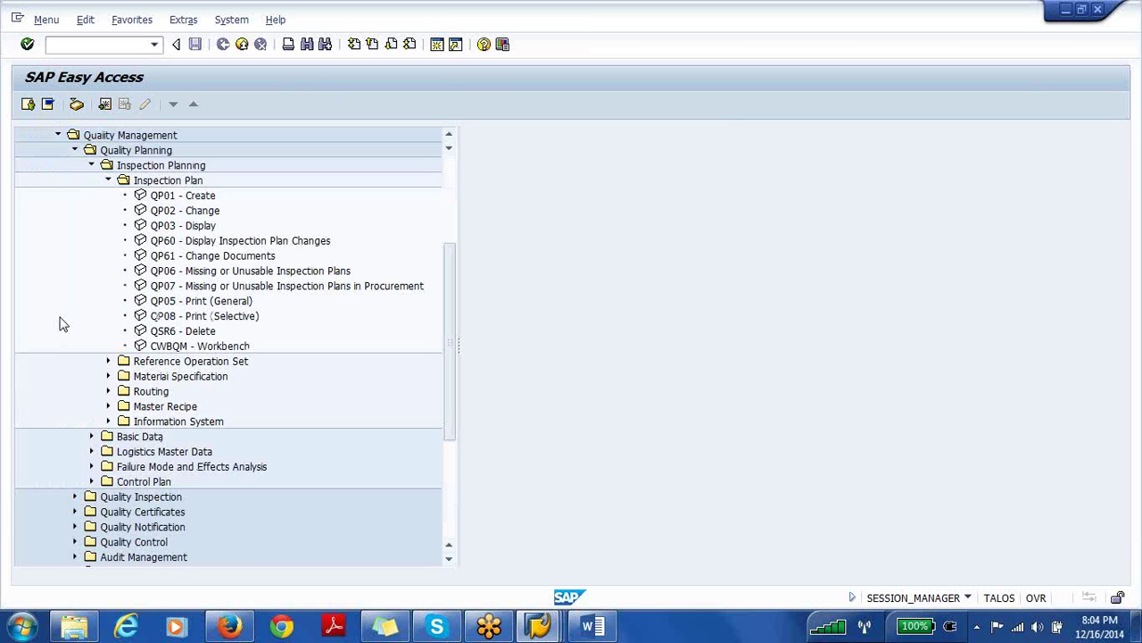
pyautogui.click(108, 180)
pyautogui.click(92, 167)
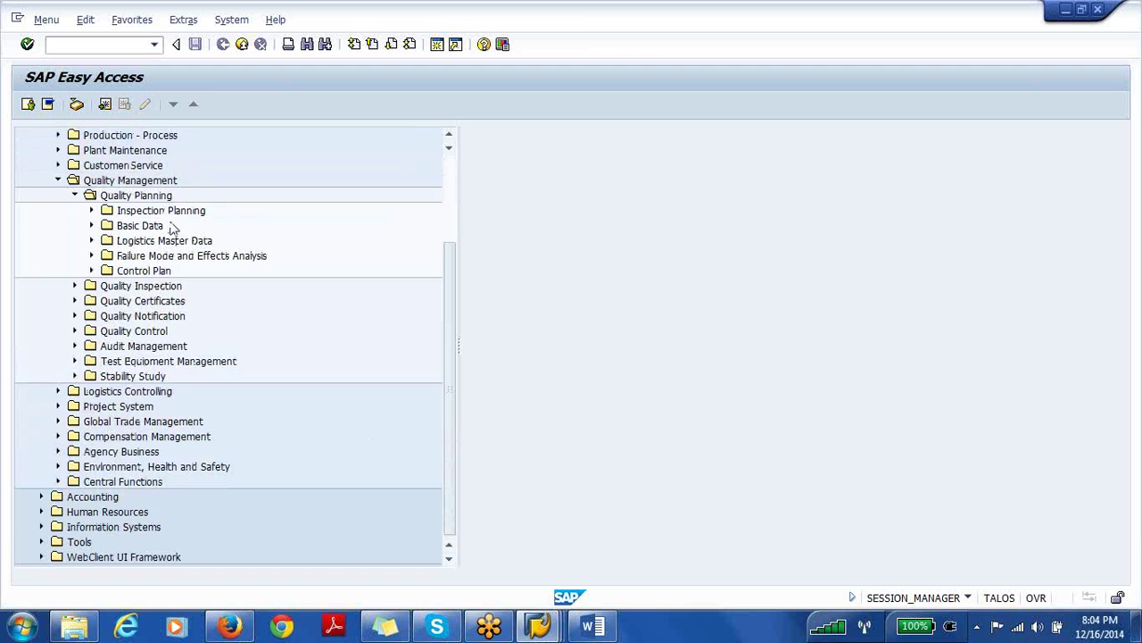
pyautogui.click(76, 196)
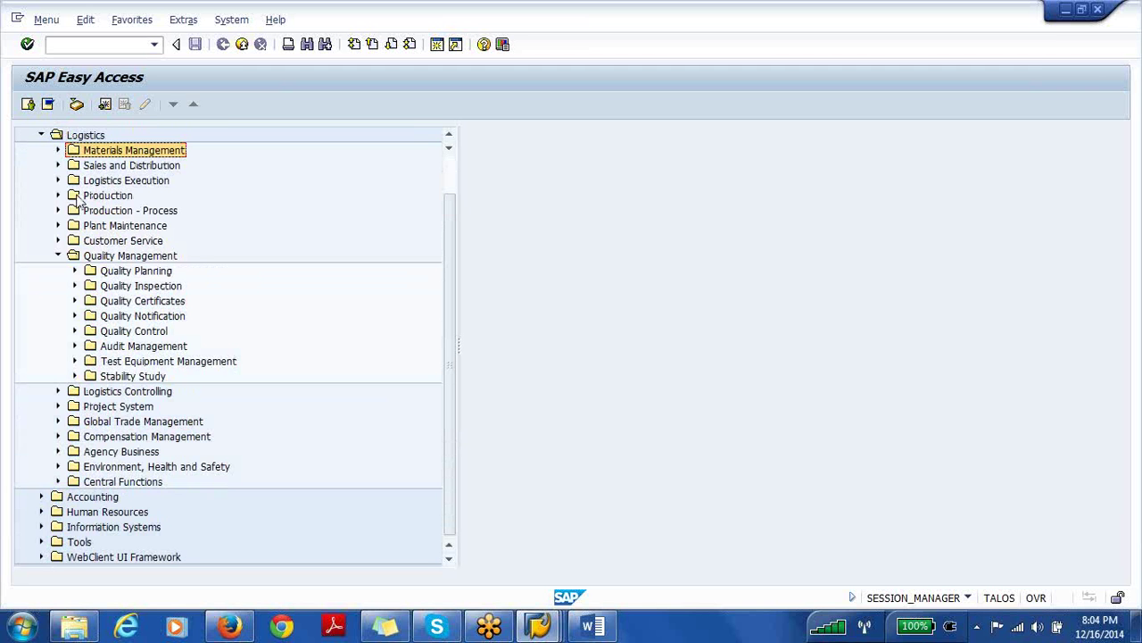
# Expand Quality Inspection down to the Inspection Lot processing transactions.
pyautogui.click(145, 289)
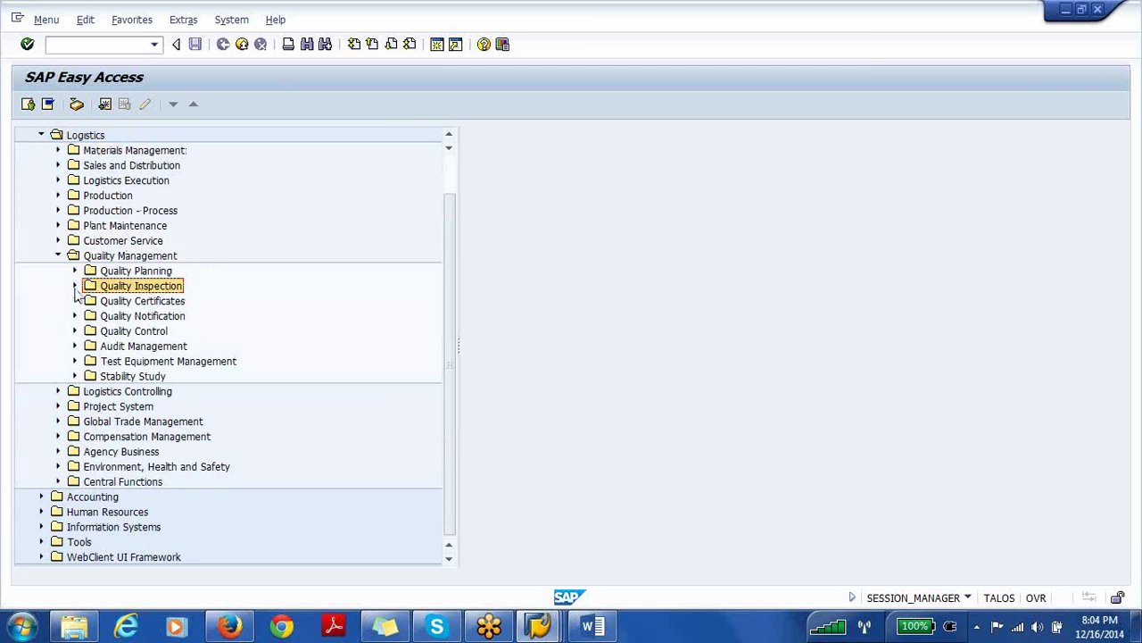
pyautogui.click(143, 272)
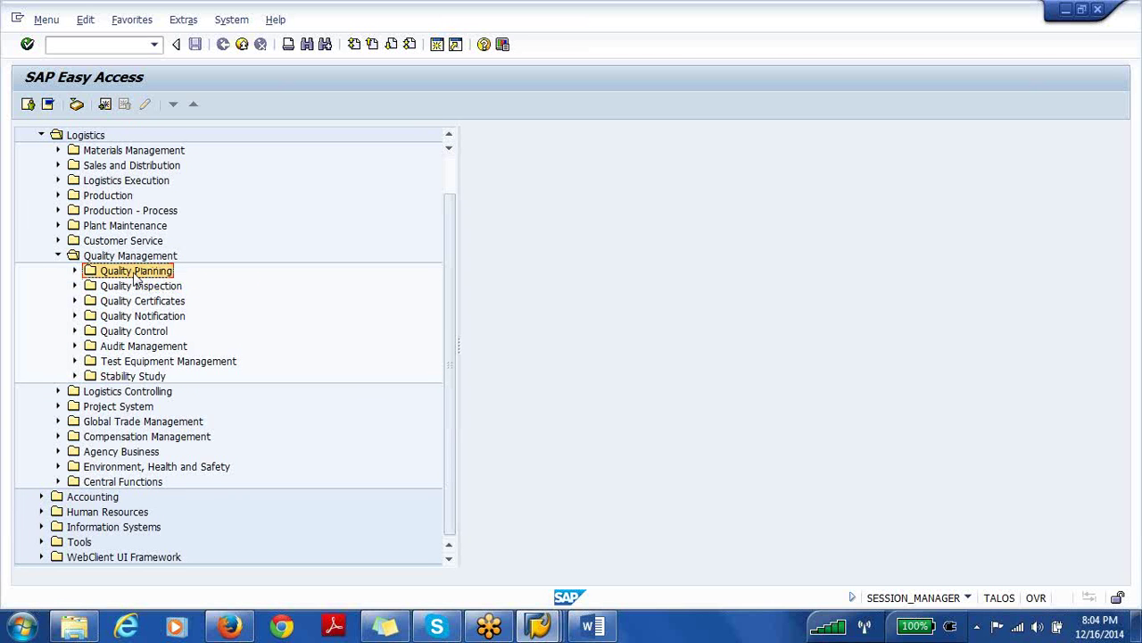
pyautogui.click(113, 289)
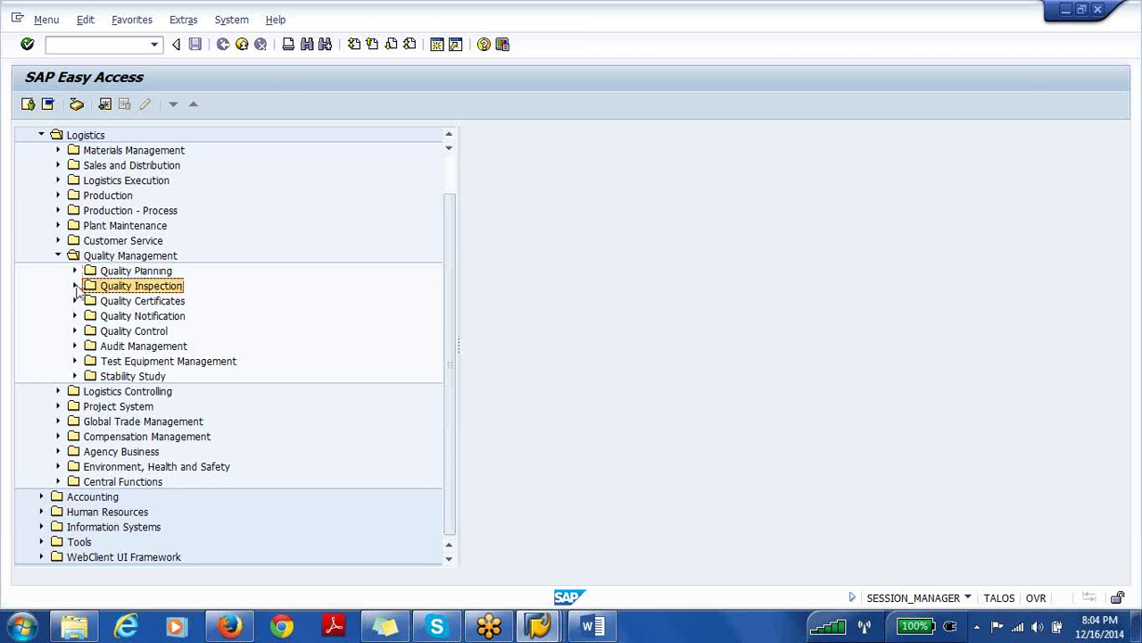
pyautogui.click(75, 286)
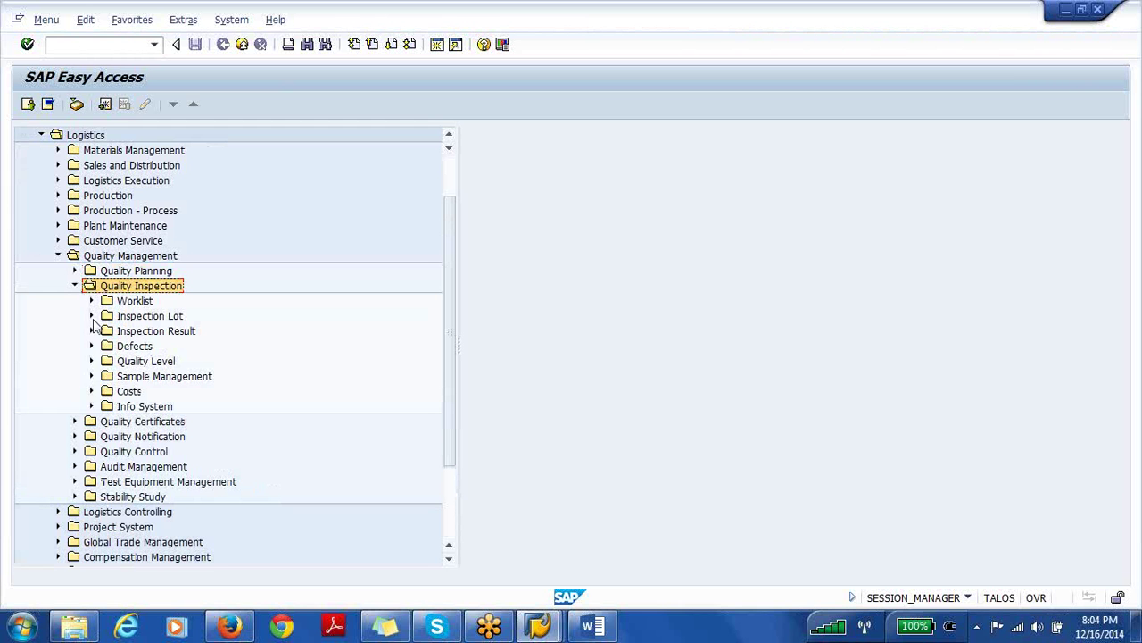
pyautogui.click(92, 317)
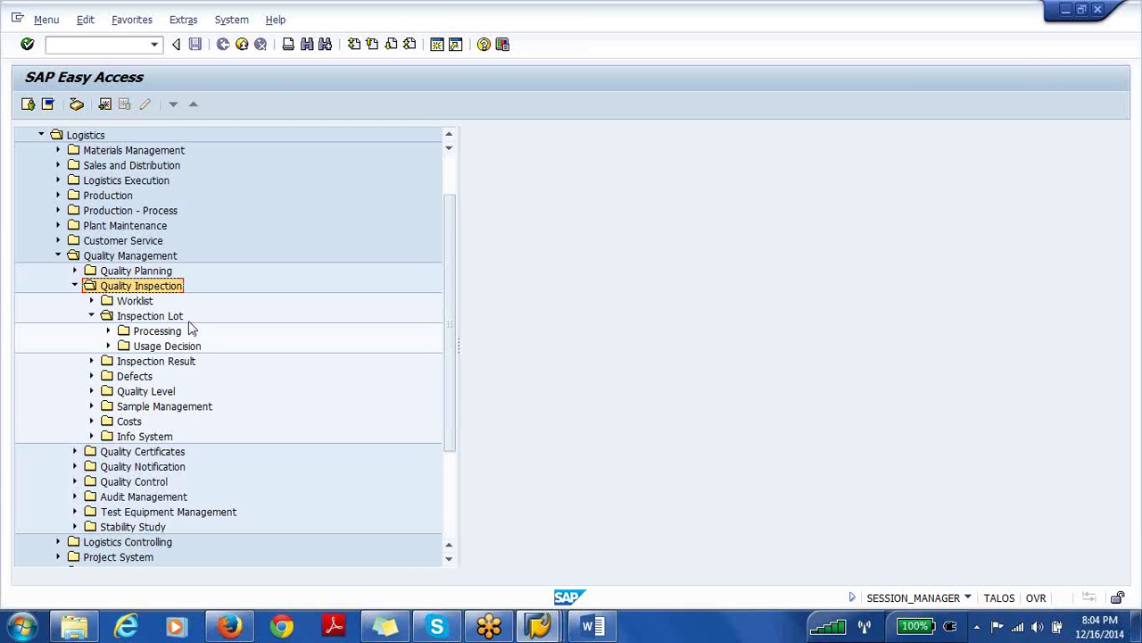
pyautogui.click(161, 332)
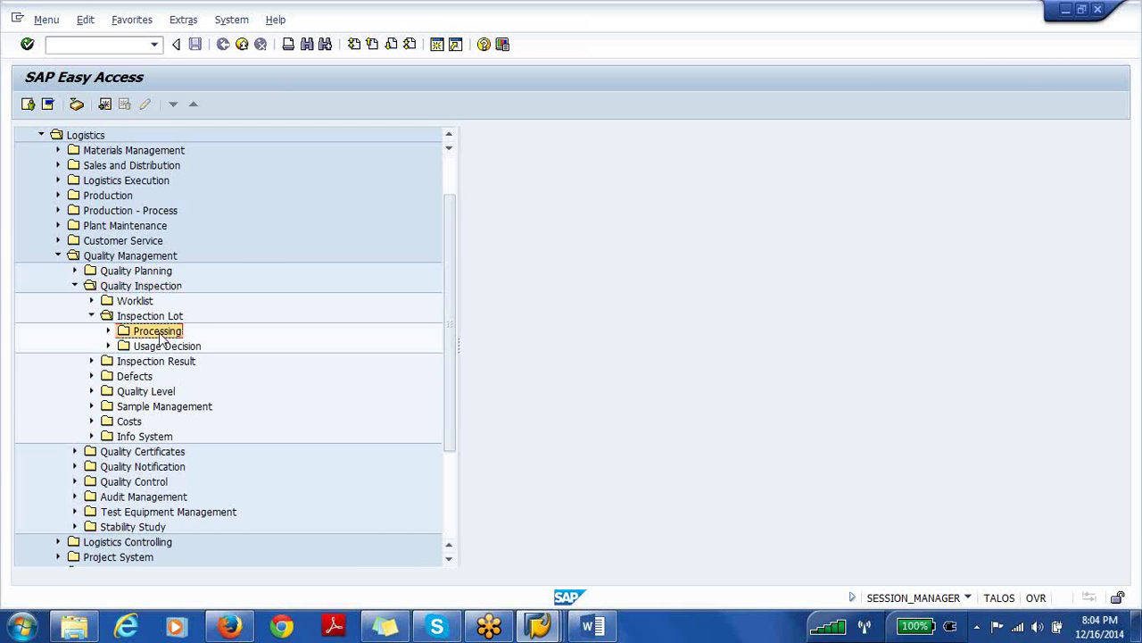
pyautogui.click(109, 331)
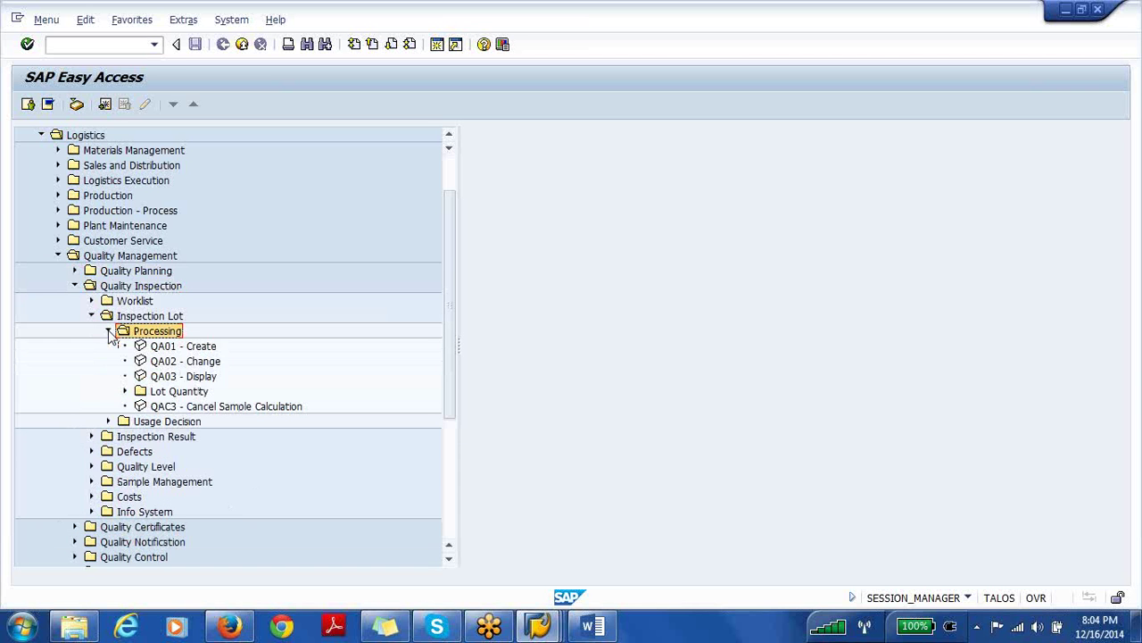
# Check the stock overview and the QM lot number in the stock/requirements list for material 13920, and return to the SAP Easy Access session.
pyautogui.click(213, 364)
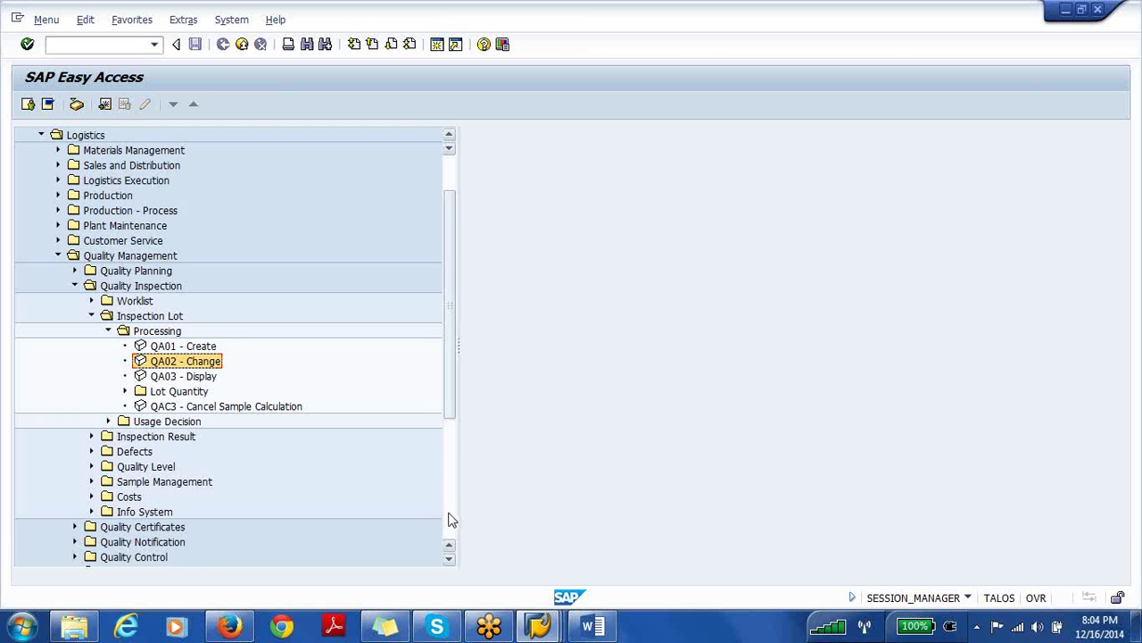
pyautogui.click(542, 627)
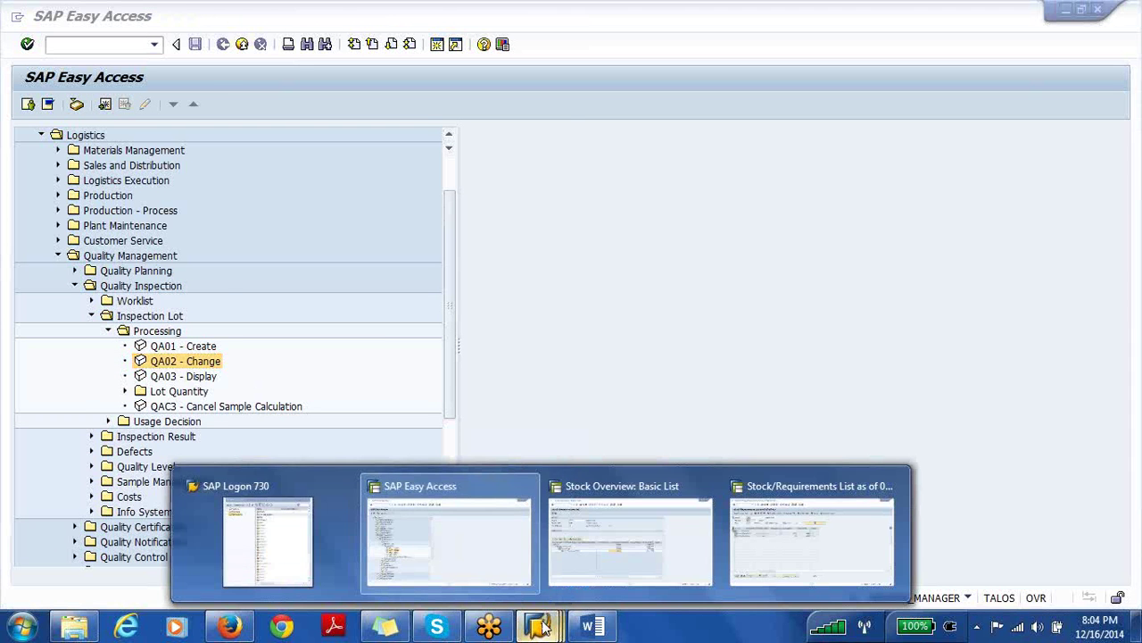
pyautogui.click(641, 558)
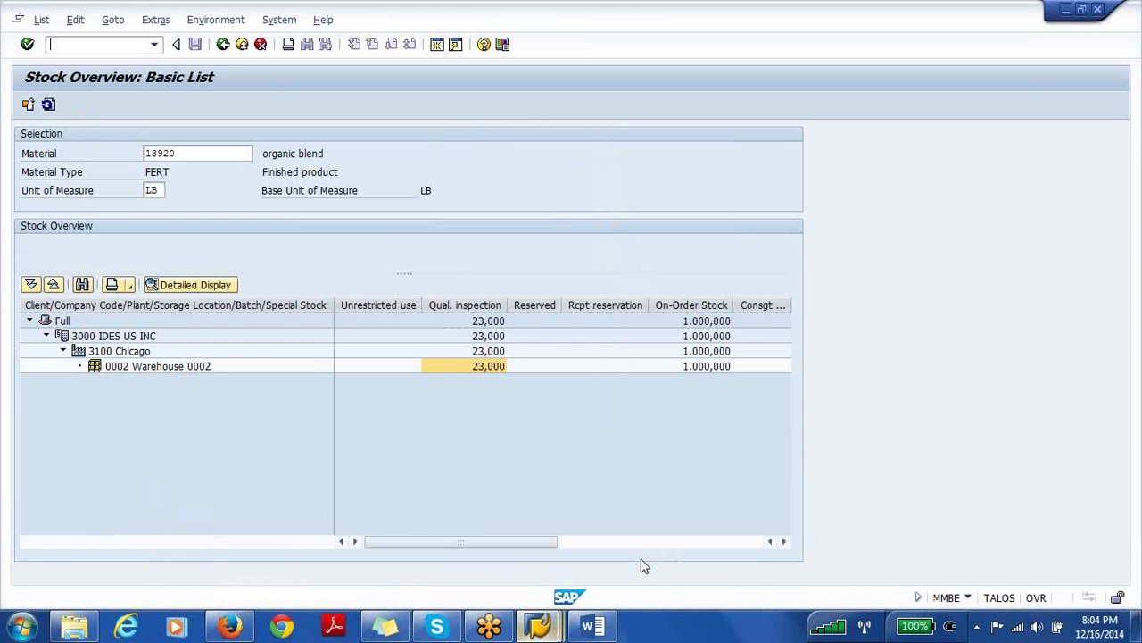
pyautogui.click(551, 628)
pyautogui.click(811, 545)
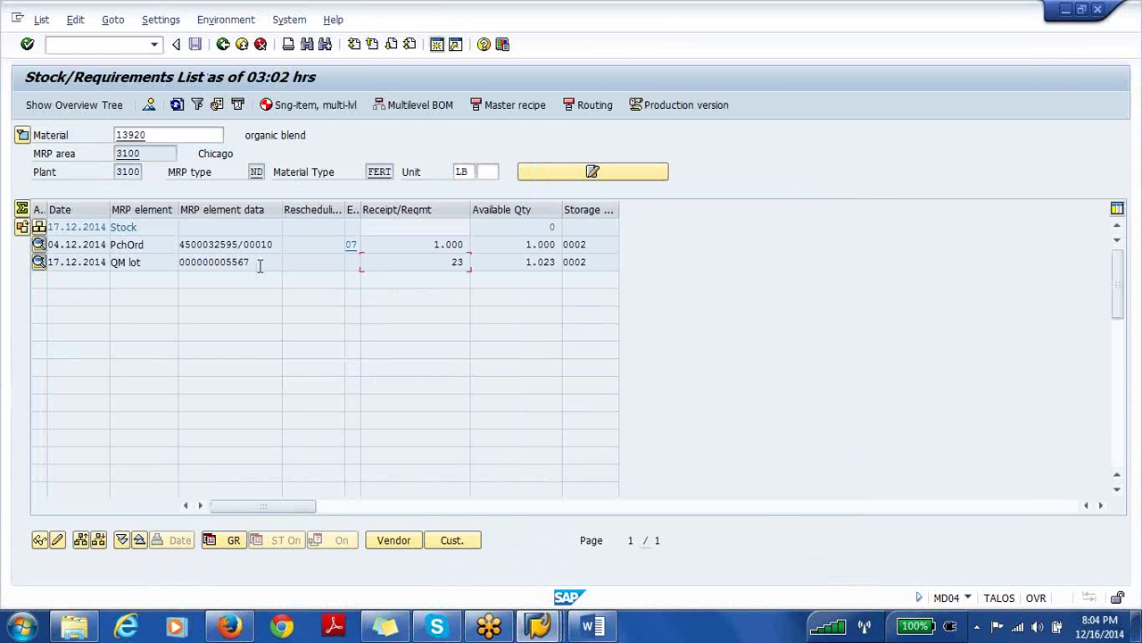
pyautogui.click(550, 628)
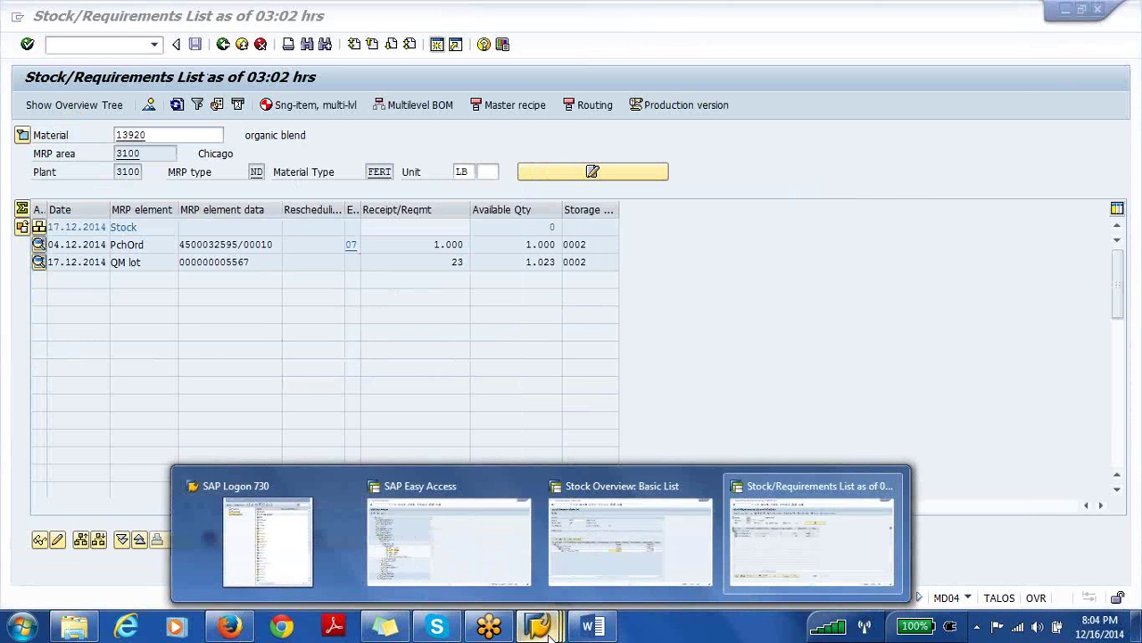
pyautogui.click(472, 549)
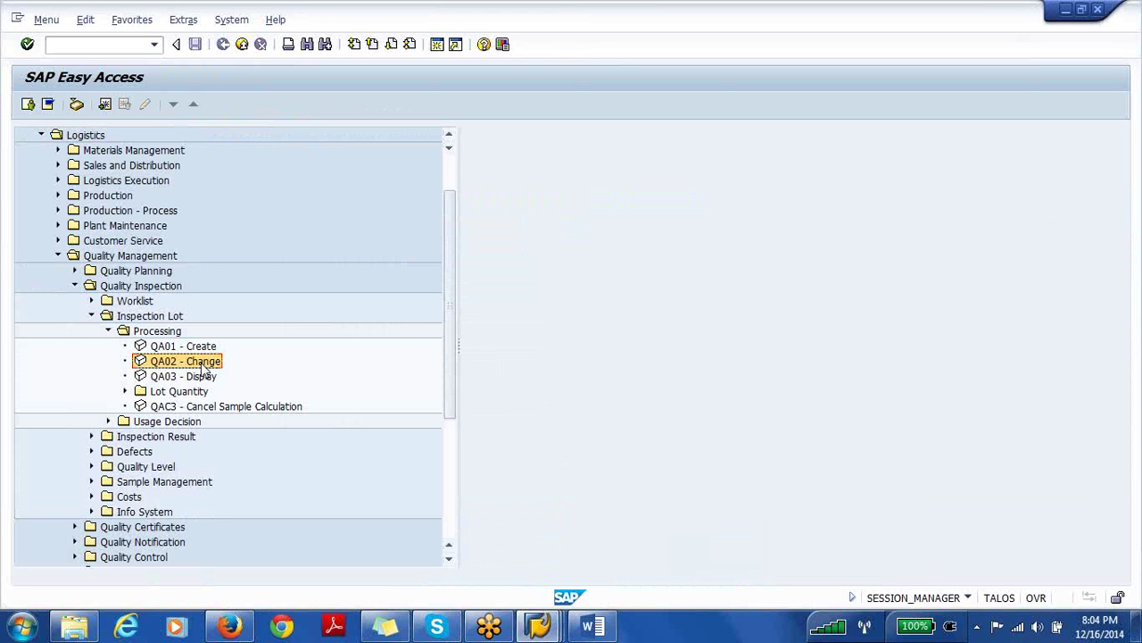
# Start transaction QA02 - Change and go to results recording for inspection lot 5567.
pyautogui.doubleClick(201, 364)
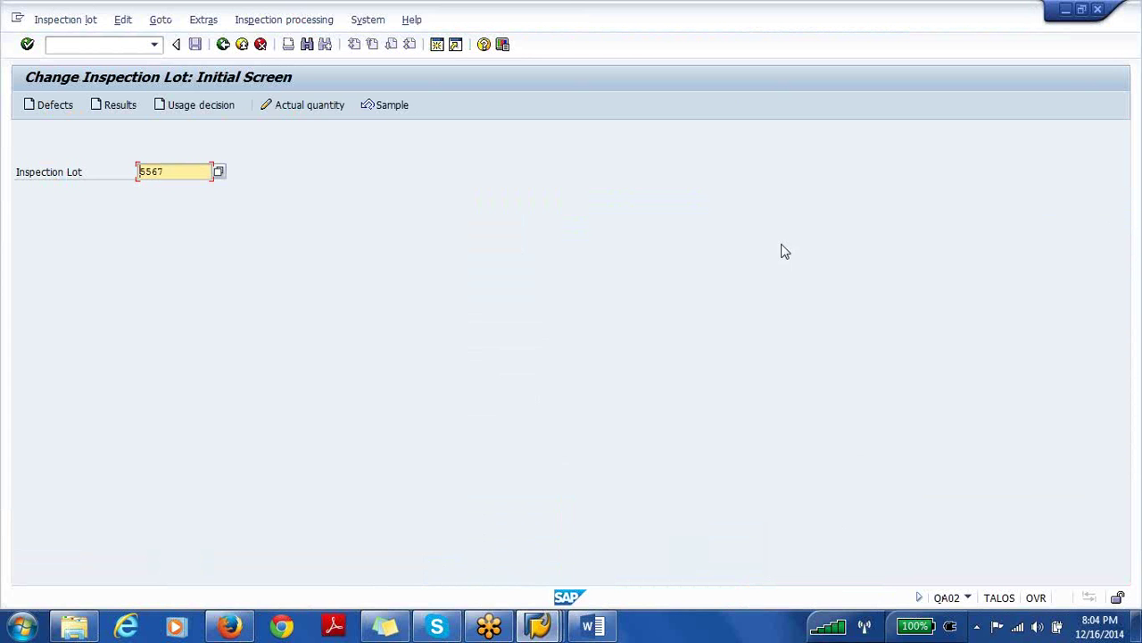
pyautogui.press('F4')
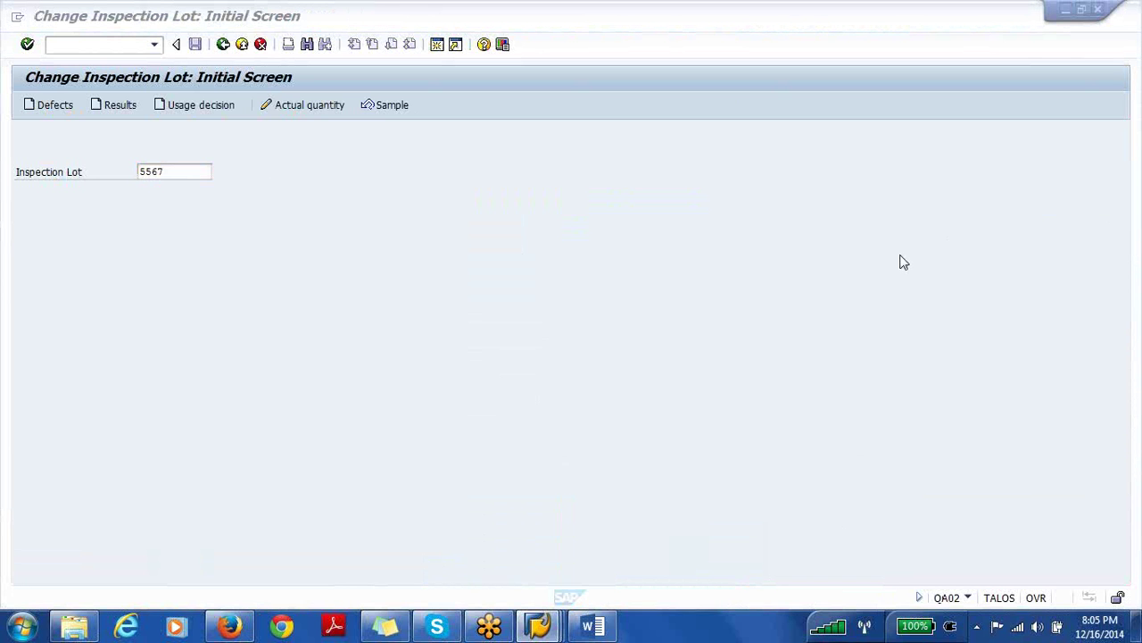
pyautogui.click(187, 171)
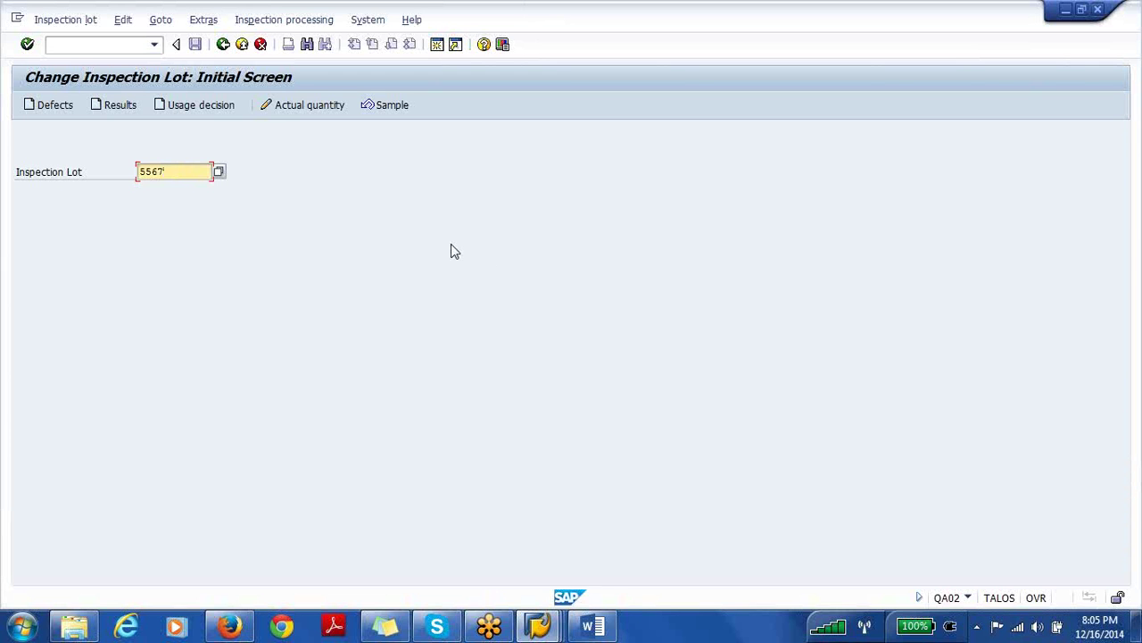
pyautogui.click(101, 108)
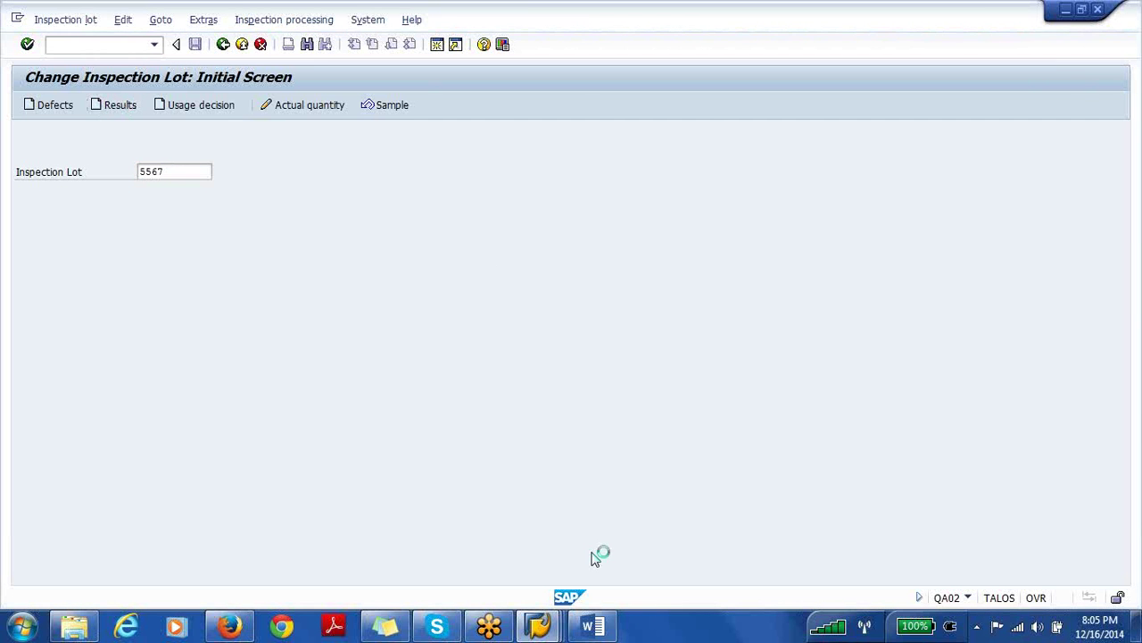
# Switch to the Word document and add the sub-item "Results recording QA02" under "Lot process".
pyautogui.click(592, 628)
pyautogui.press('Return')
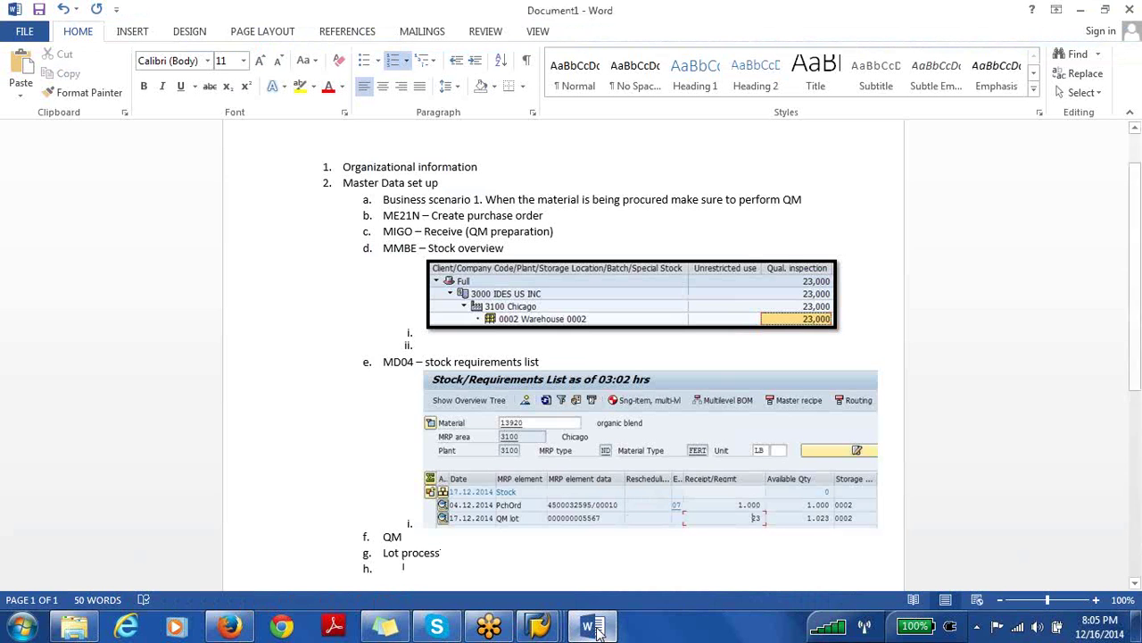
pyautogui.press('Tab')
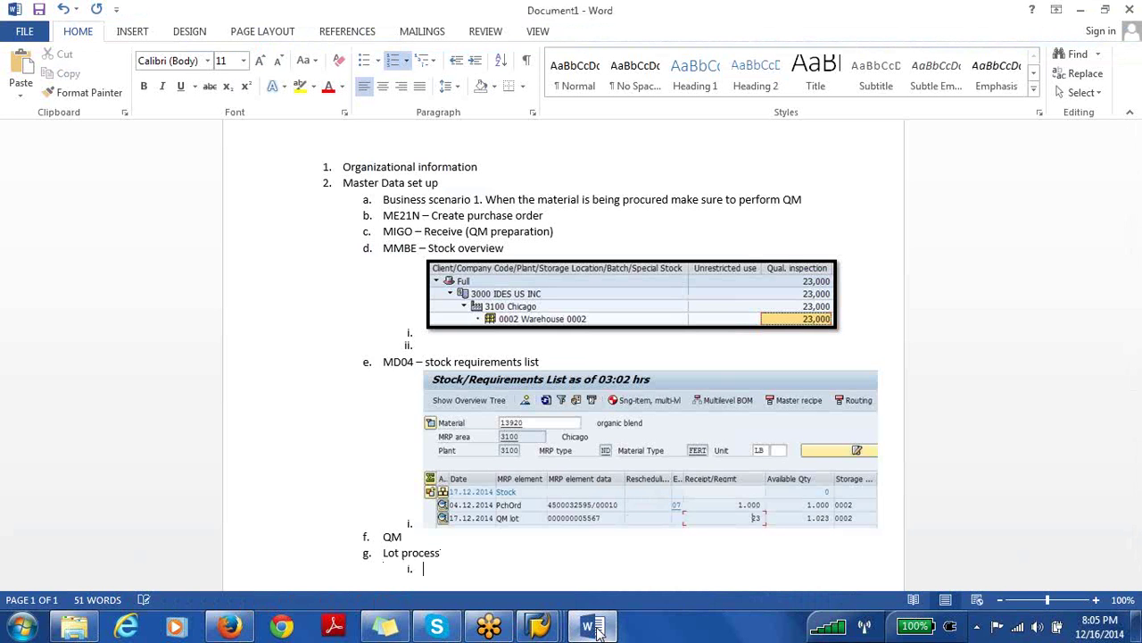
pyautogui.write('Results recording QA02')
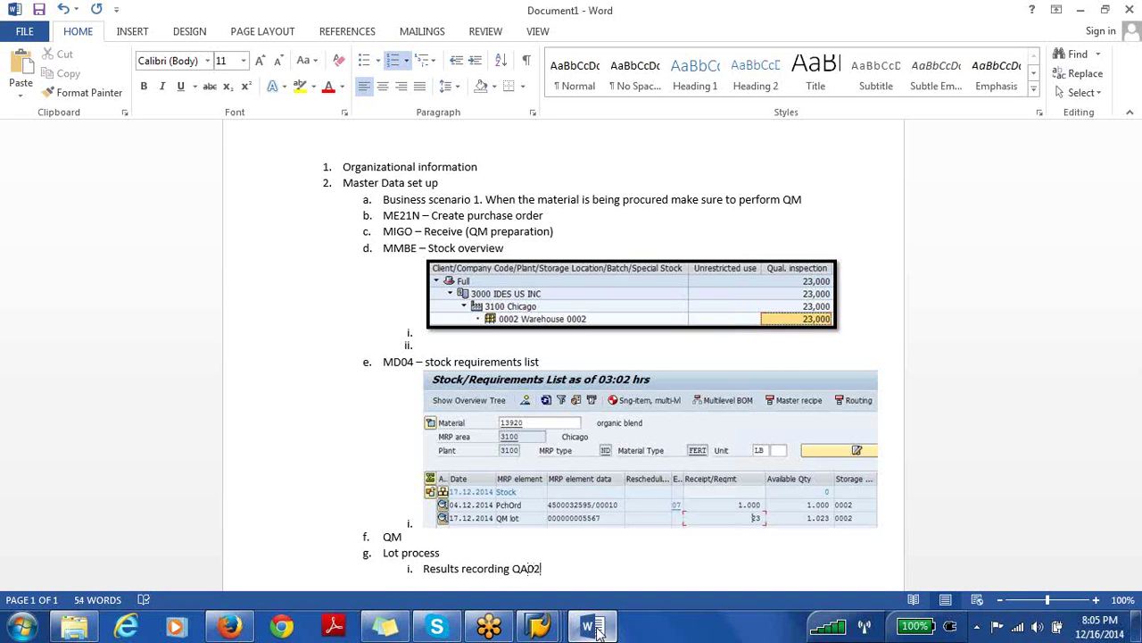
# Switch to the SAP Record Results session and open operation 0010, QM inspector's Visual check, for inspection lot 5567.
pyautogui.click(557, 626)
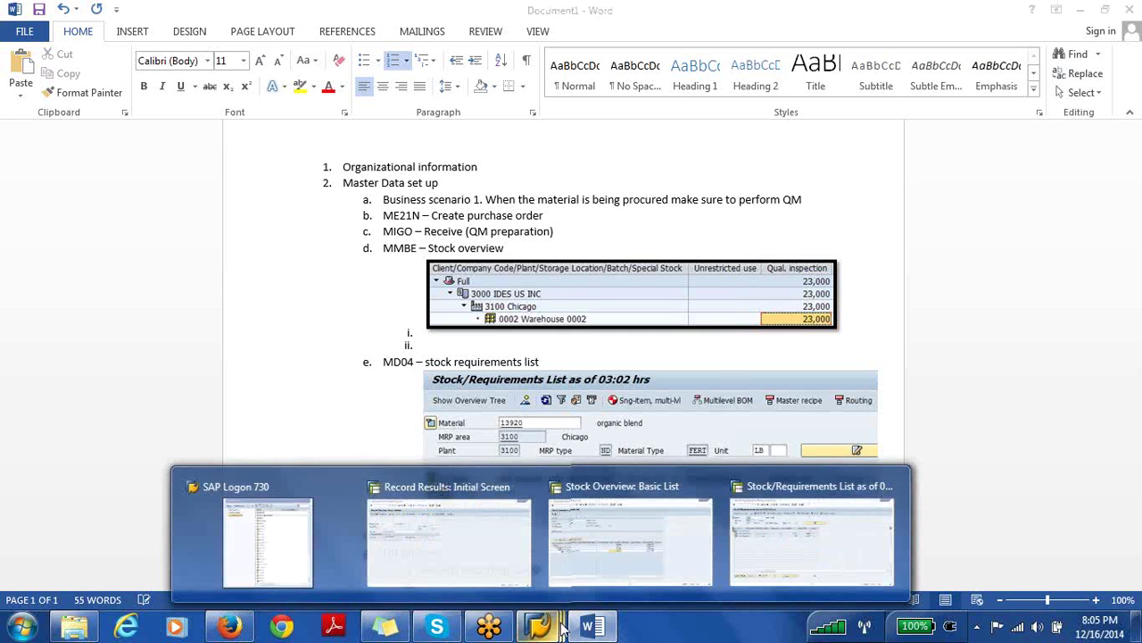
pyautogui.click(800, 546)
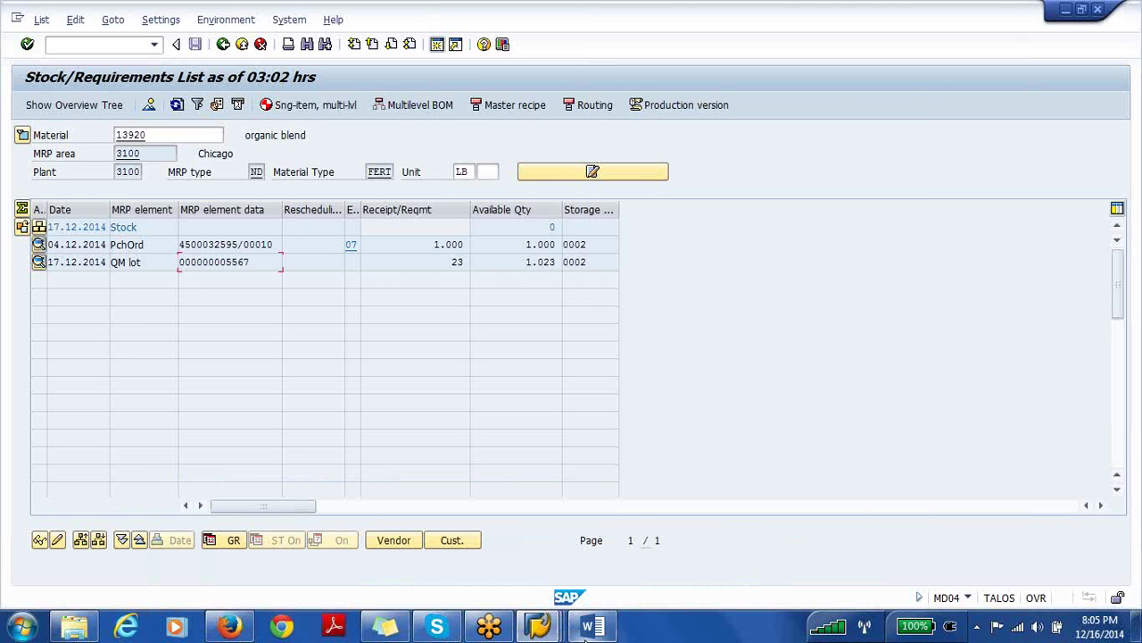
pyautogui.click(538, 626)
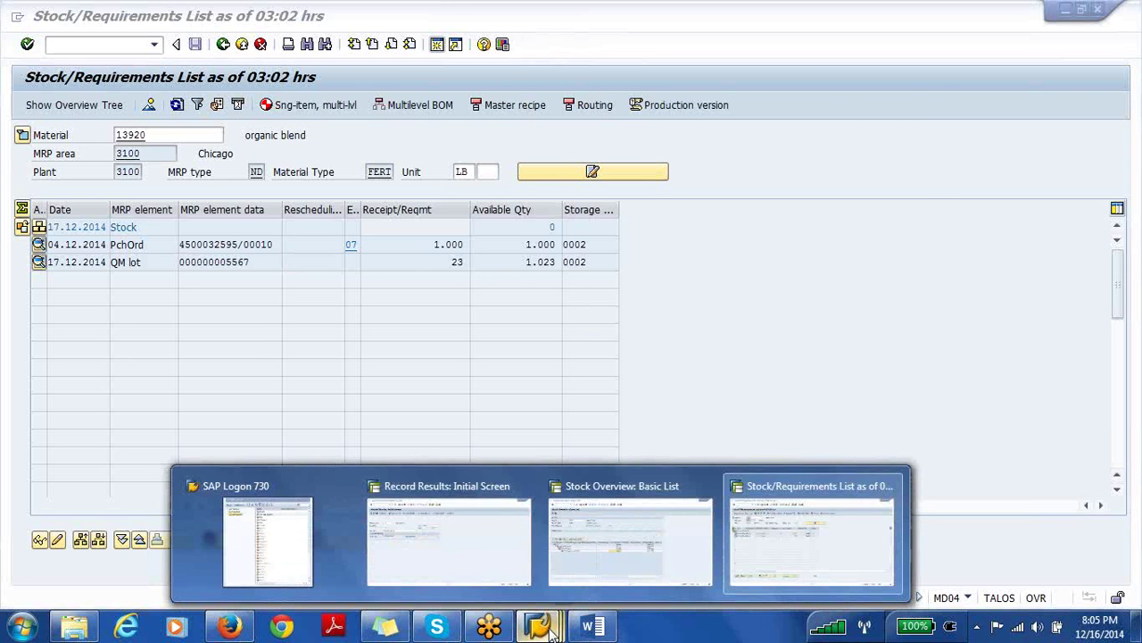
pyautogui.click(464, 565)
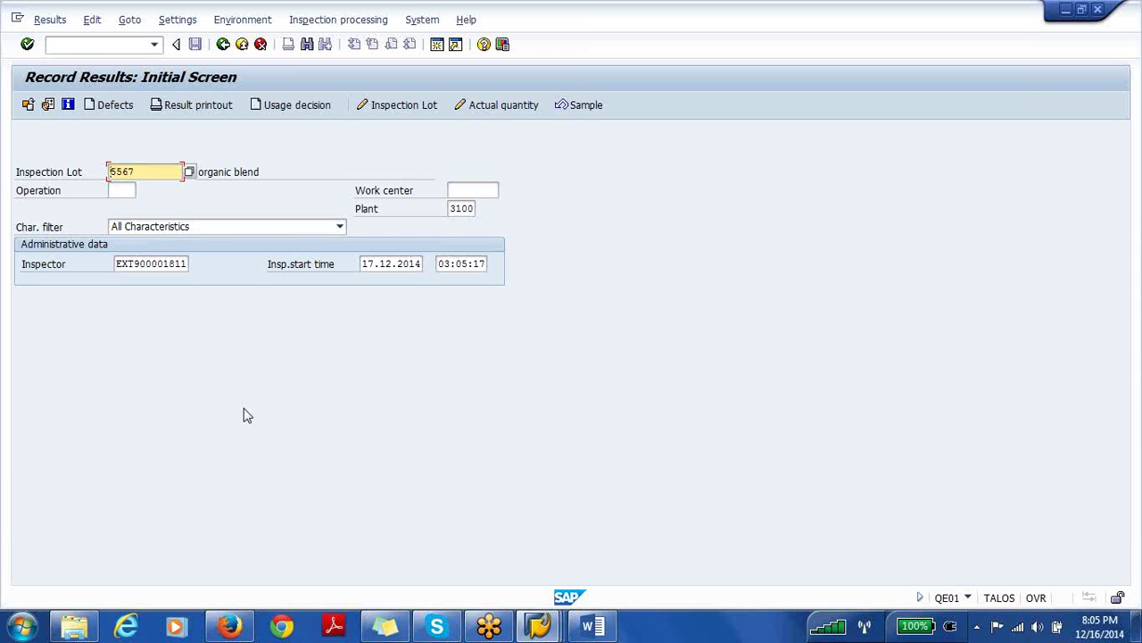
pyautogui.press('Return')
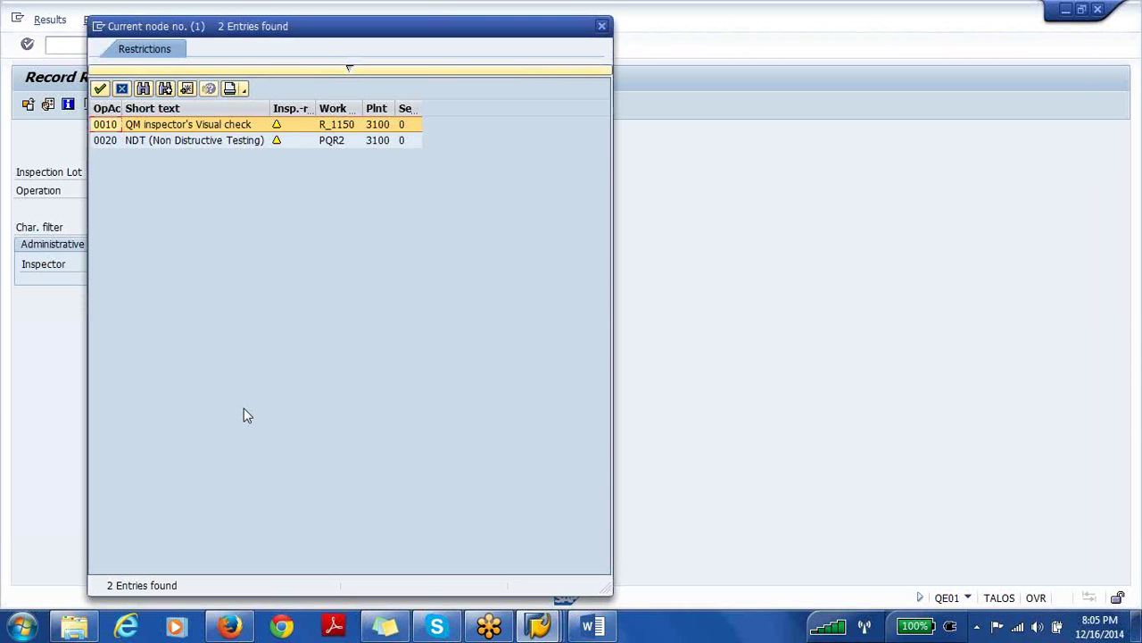
pyautogui.doubleClick(105, 125)
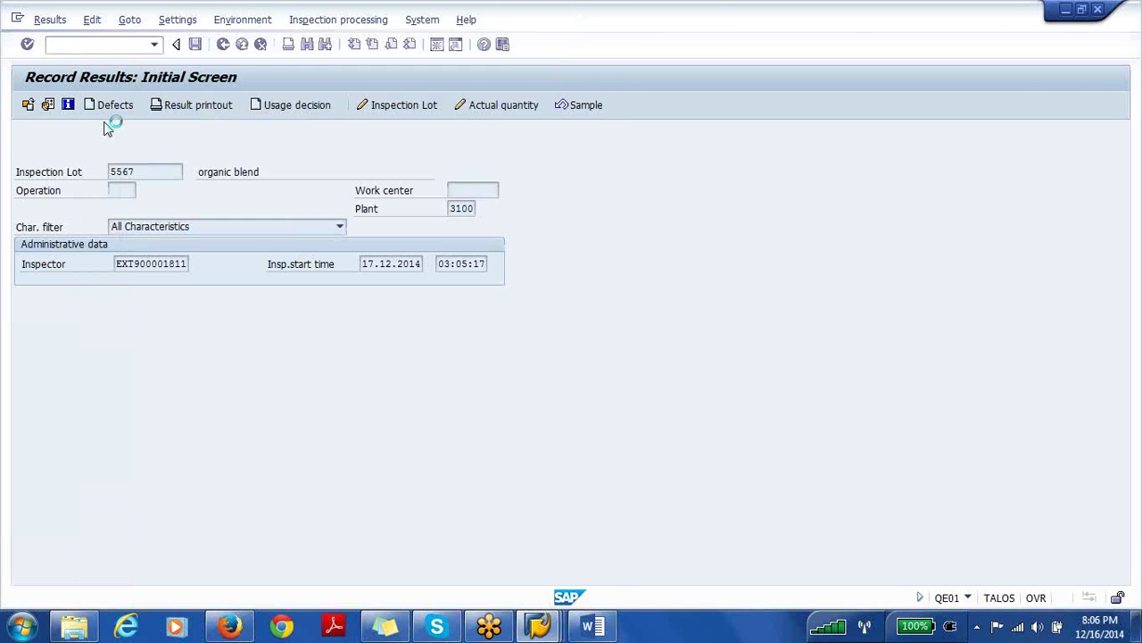
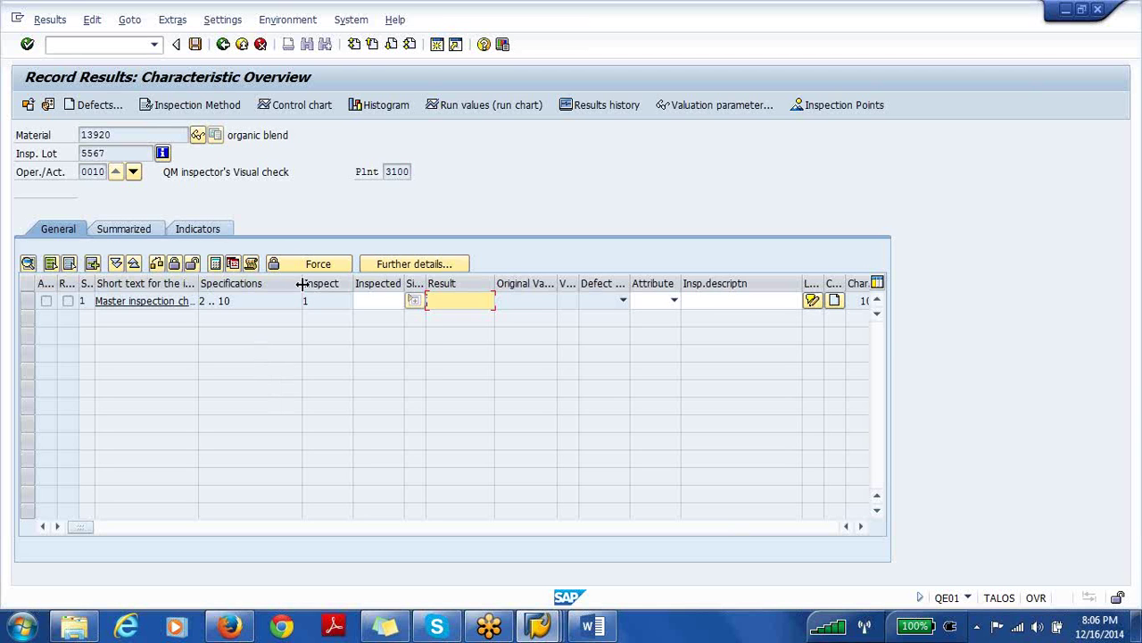
# Narrow the Specifications column, record a result of 5 for the master inspection characteristic, and save the results.
pyautogui.moveTo(302, 282); pyautogui.dragTo(291, 286)
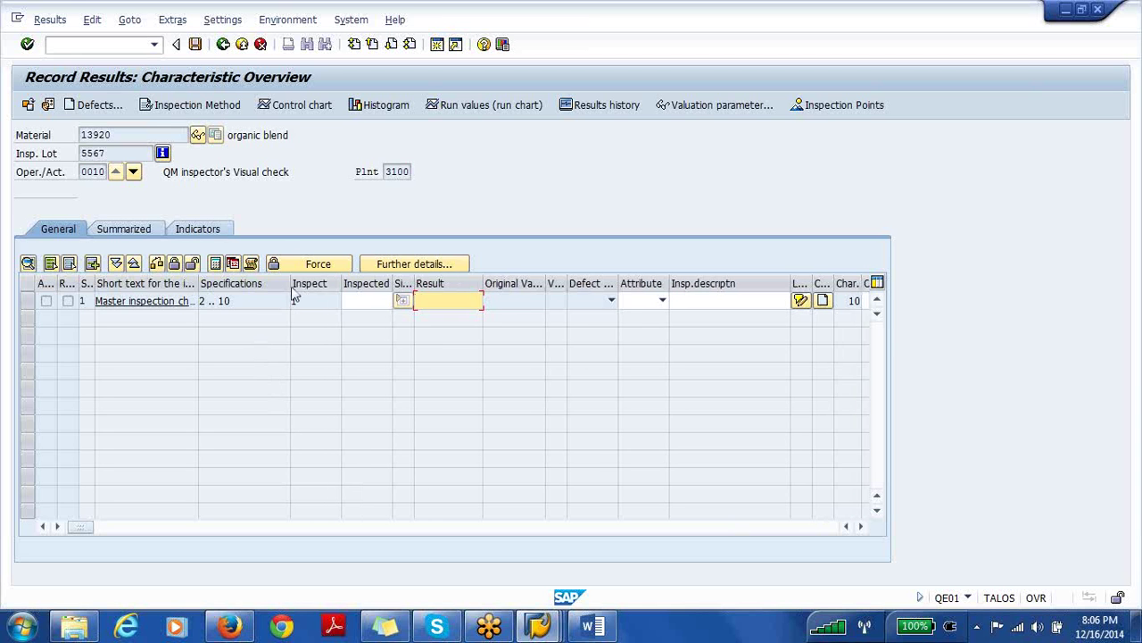
pyautogui.click(299, 301)
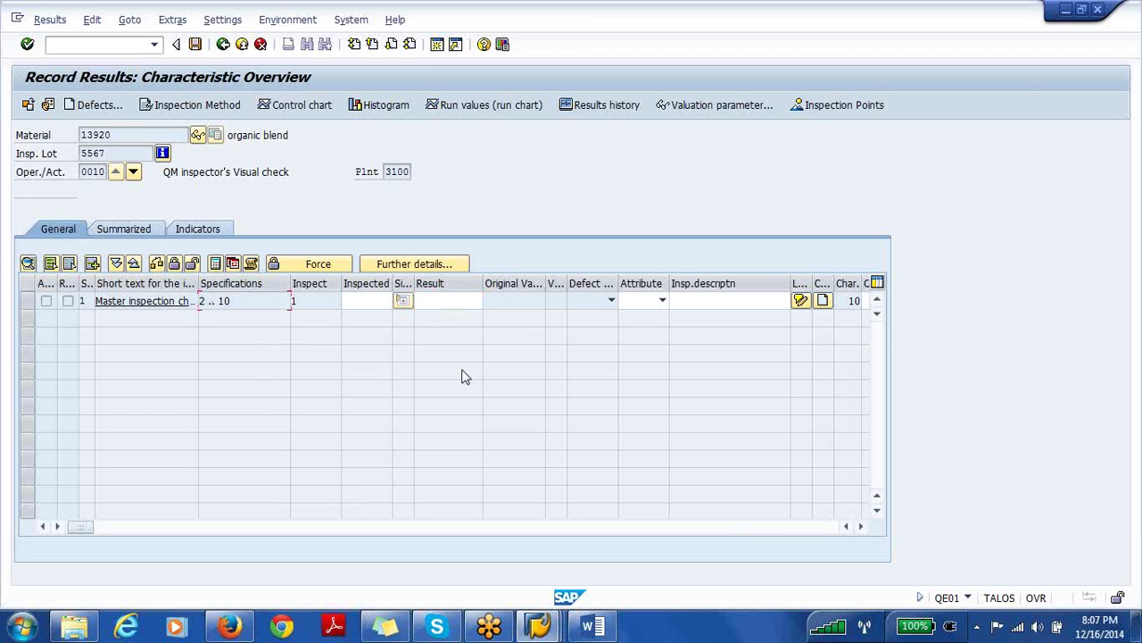
pyautogui.click(364, 301)
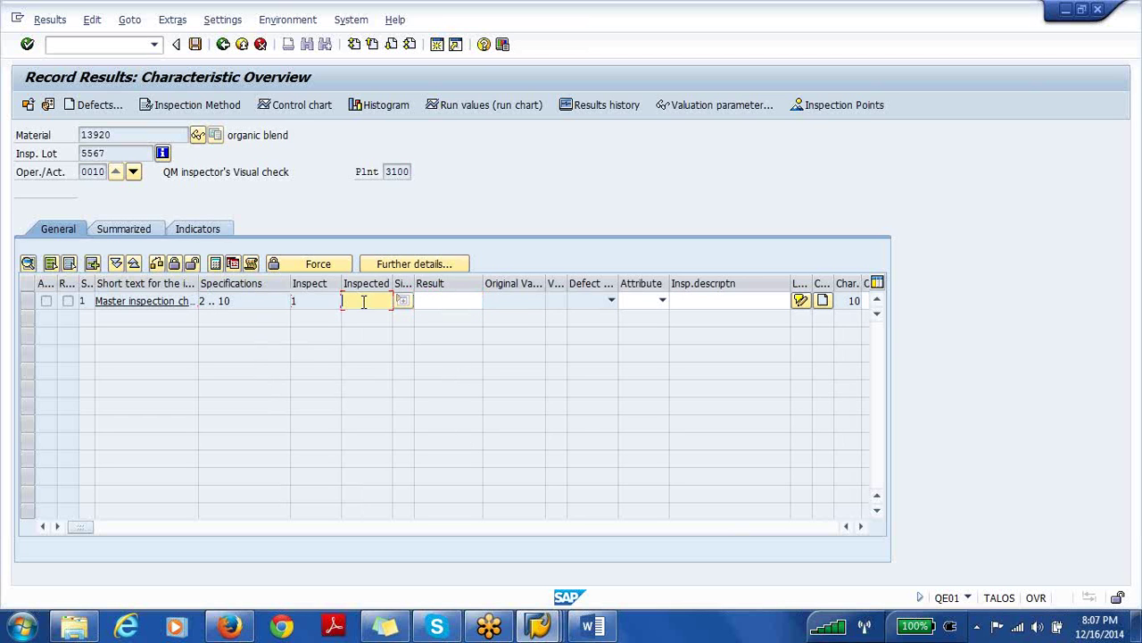
pyautogui.click(434, 301)
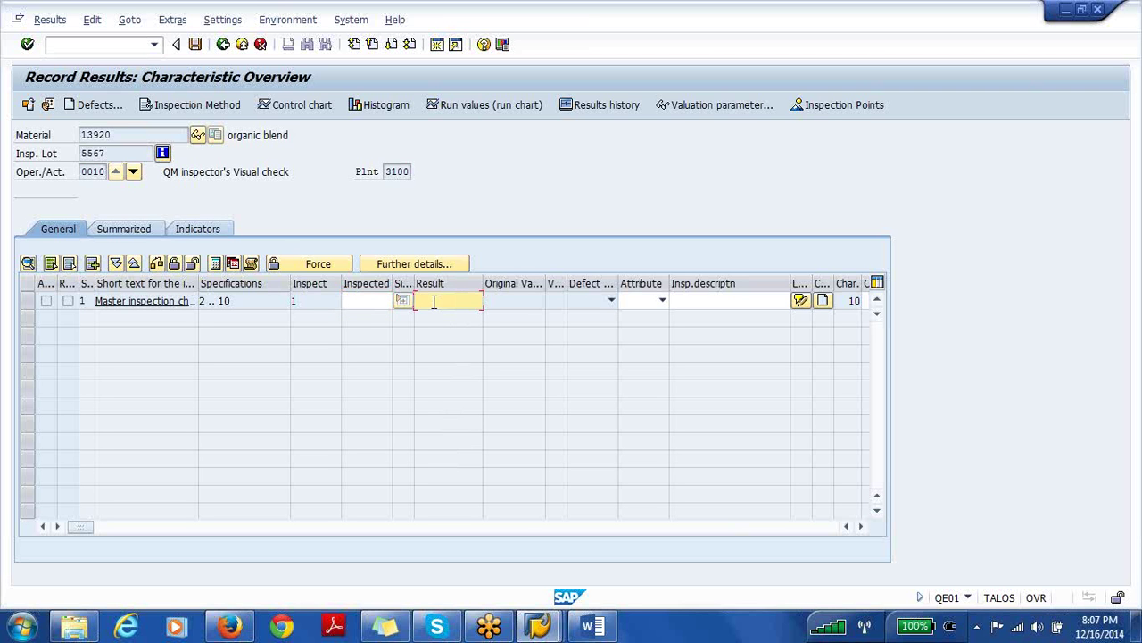
pyautogui.write('5')
pyautogui.press('Return')
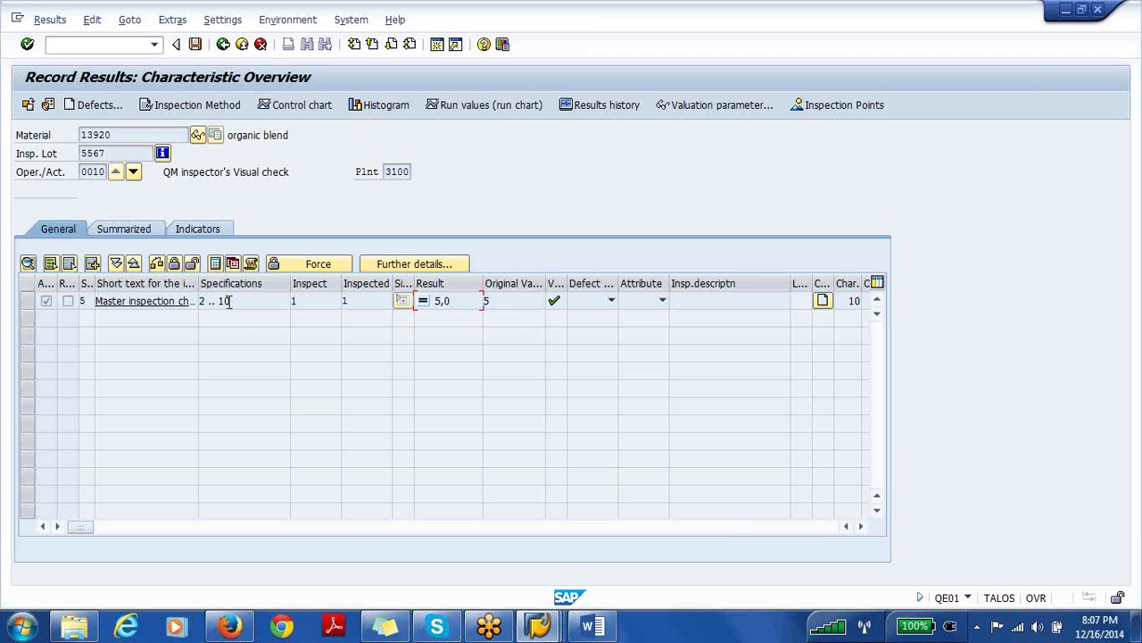
pyautogui.moveTo(560, 306)
pyautogui.click(196, 46)
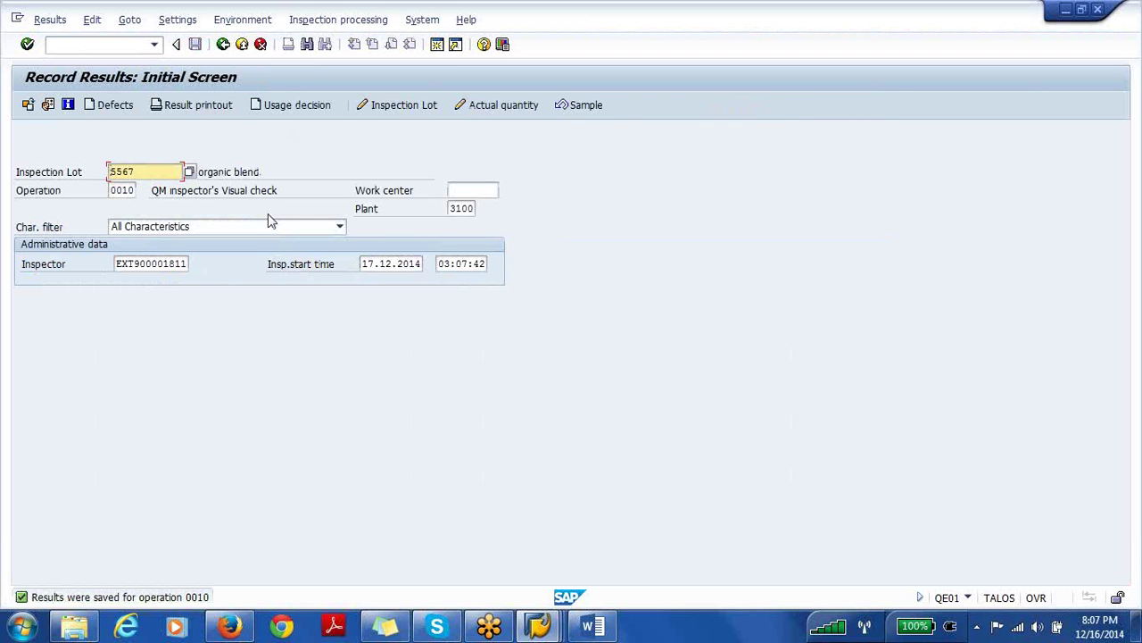
# Set the operation to 0020 and open its characteristic overview for inspection lot 5567.
pyautogui.click(132, 191)
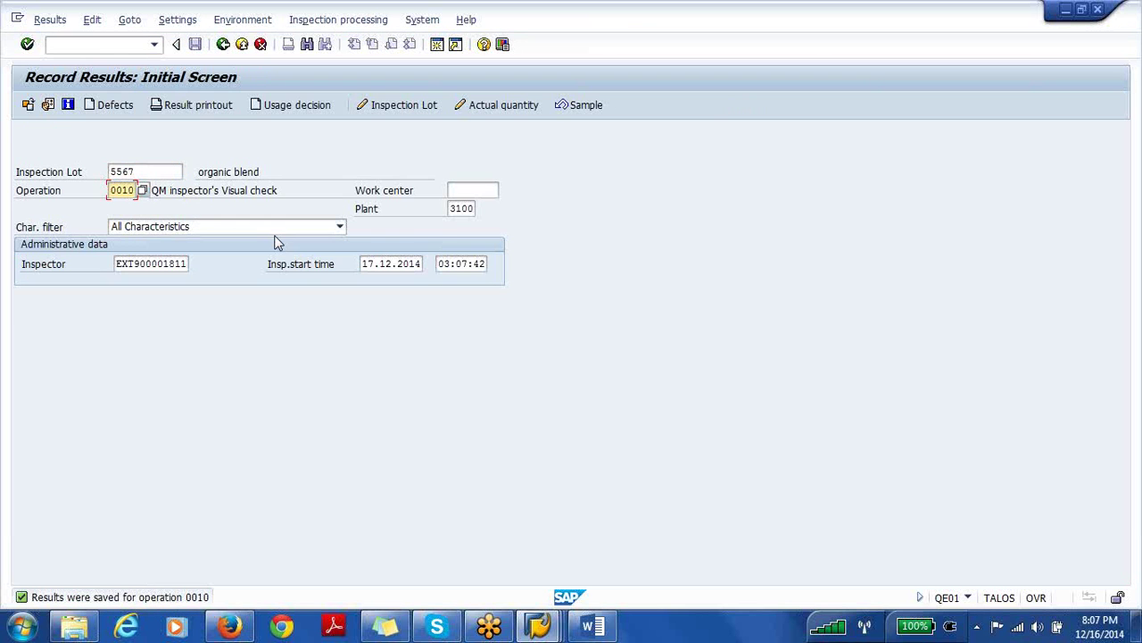
pyautogui.press('BackSpace')
pyautogui.press('BackSpace')
pyautogui.write('20')
pyautogui.press('Return')
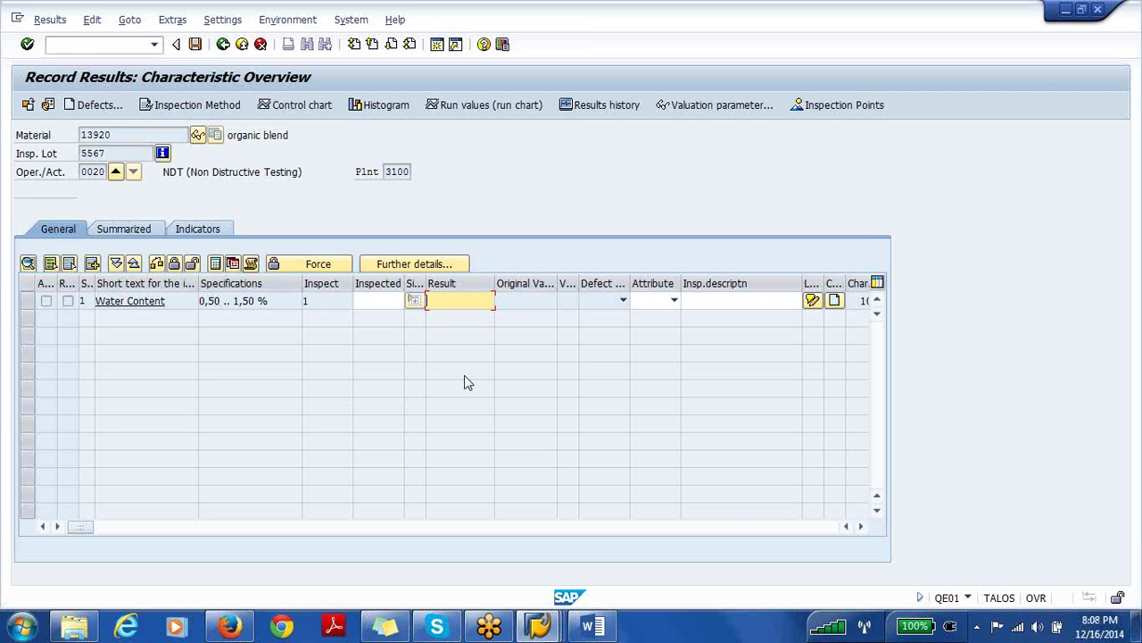
# Record a result of 1 for the Water Content characteristic and save the results.
pyautogui.write('1')
pyautogui.press('Return')
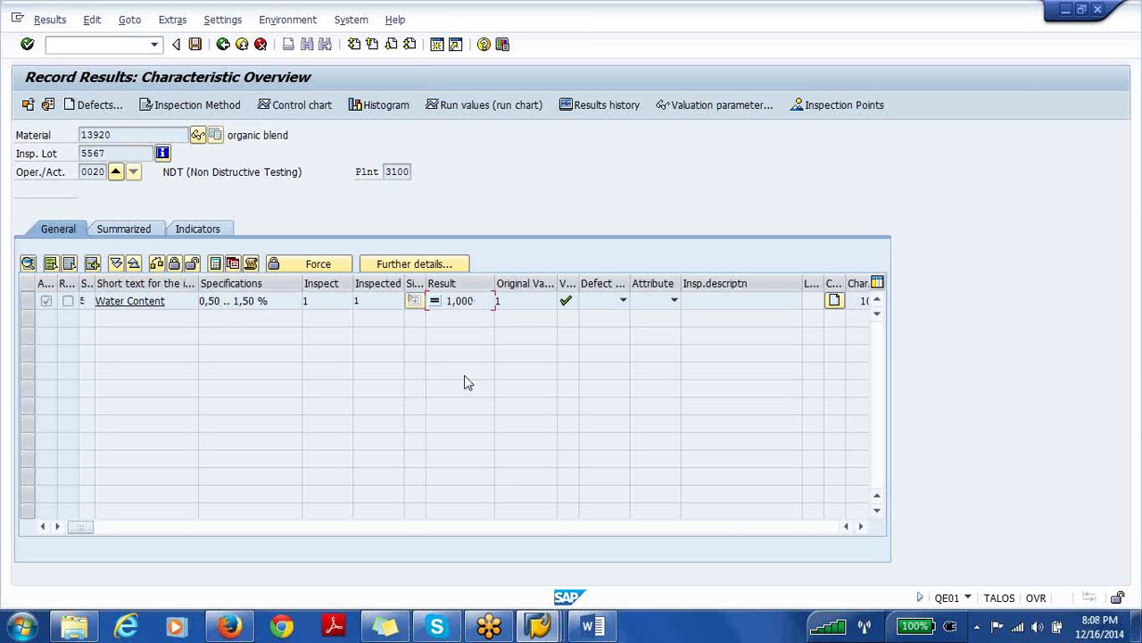
pyautogui.click(196, 46)
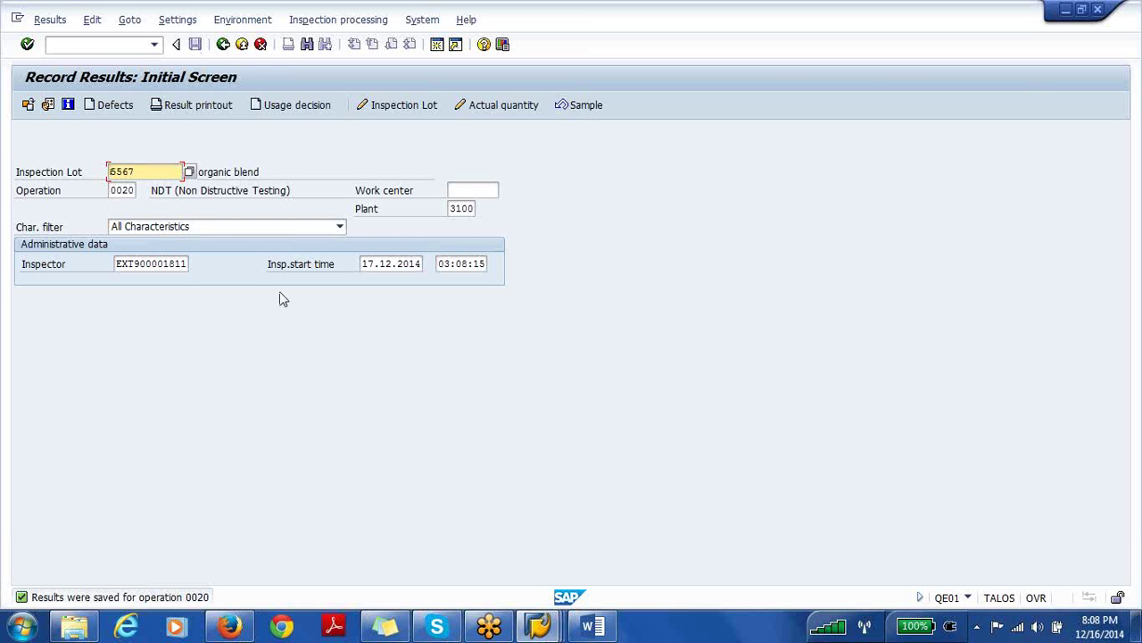
# Add the sub-item "Usage decision QA02" under "Lot process" in Word, and return to the SAP Record Results session.
pyautogui.click(594, 628)
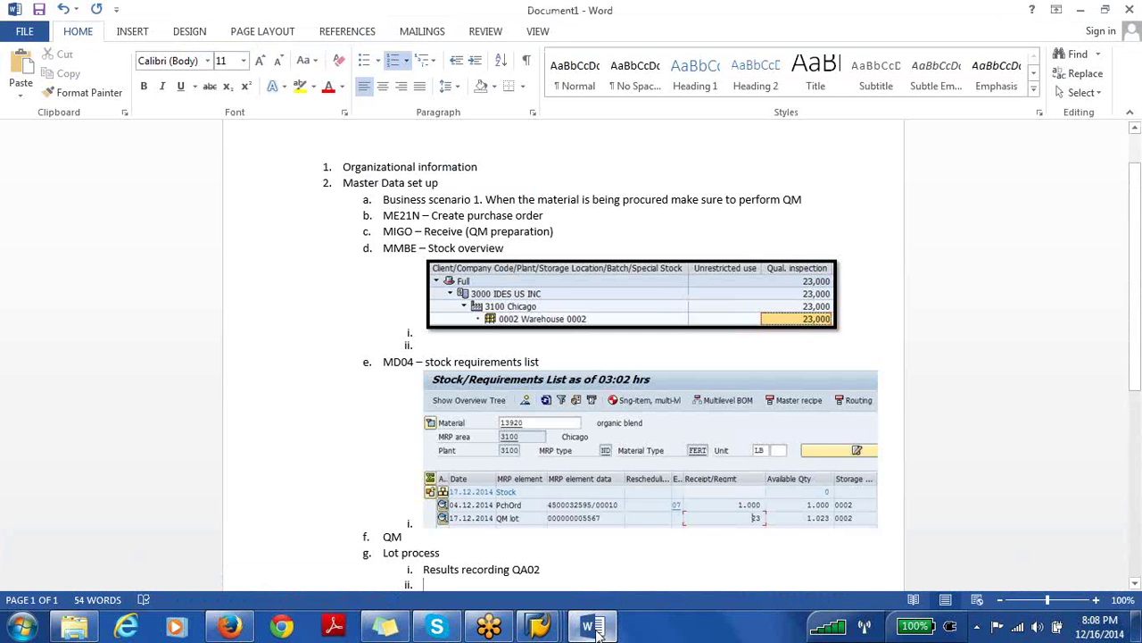
pyautogui.write('Us')
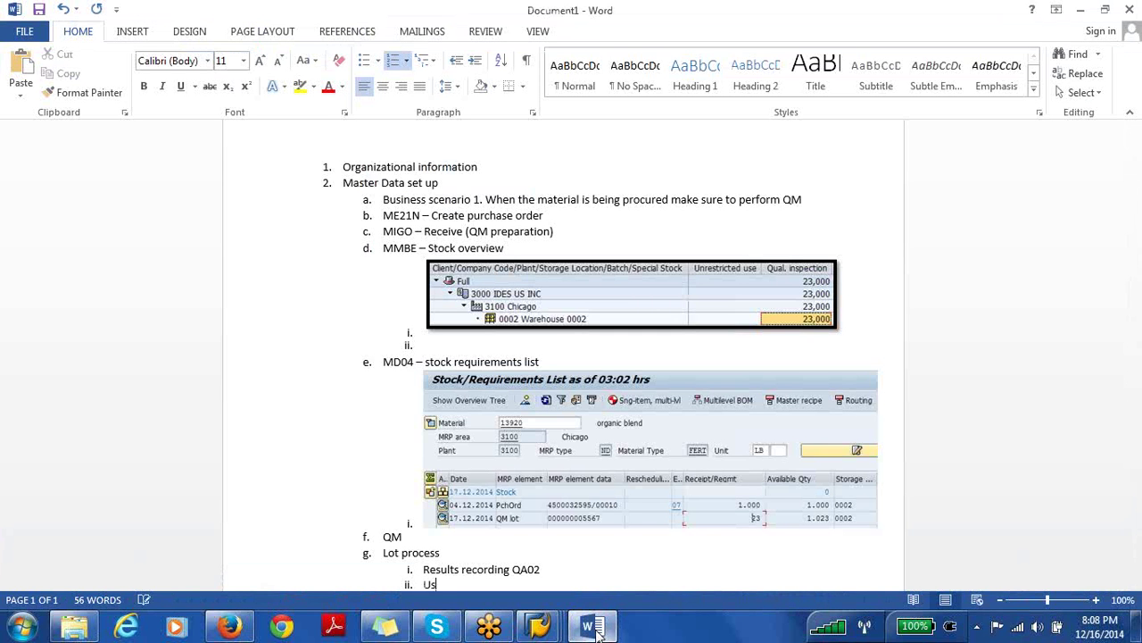
pyautogui.write('age decesion QA02')
pyautogui.press('BackSpace')
pyautogui.press('BackSpace')
pyautogui.write('02')
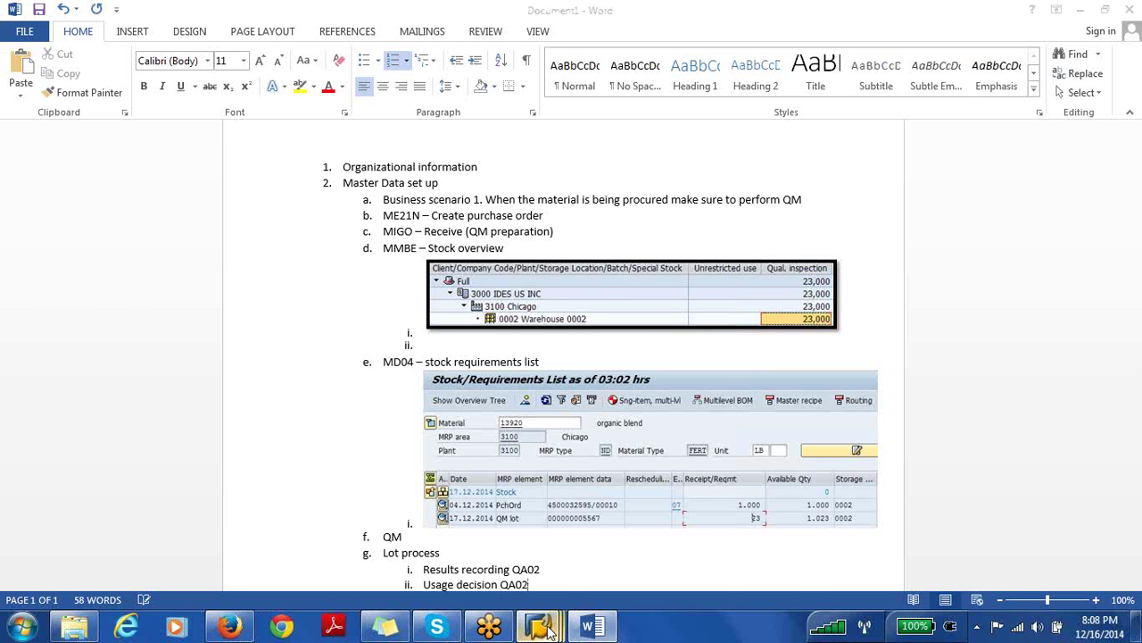
pyautogui.moveTo(540, 626)
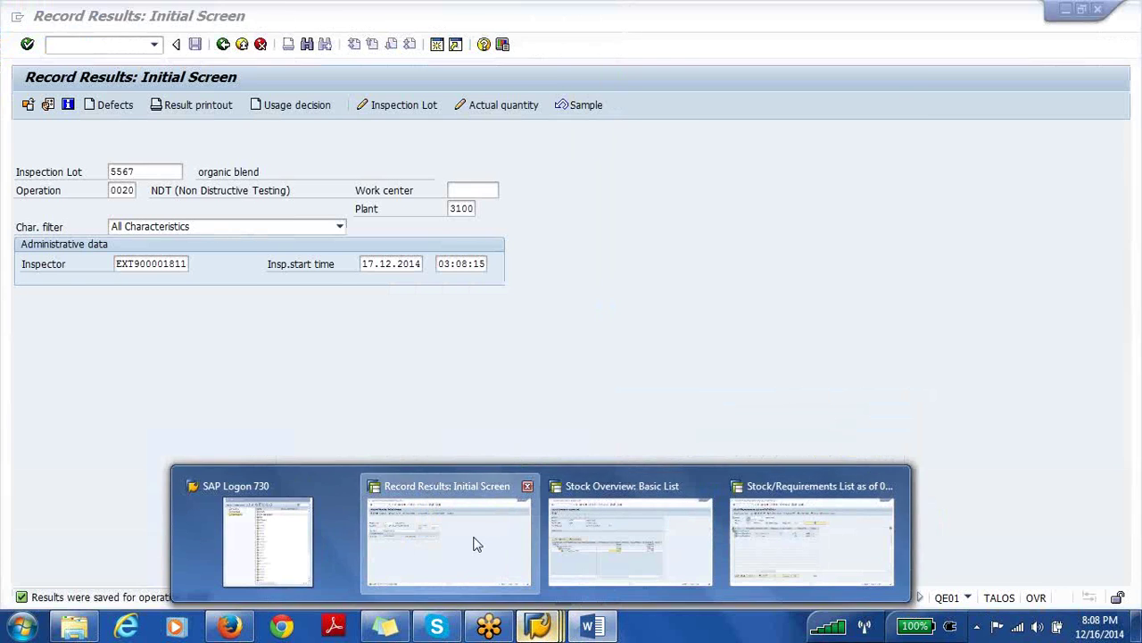
pyautogui.click(486, 544)
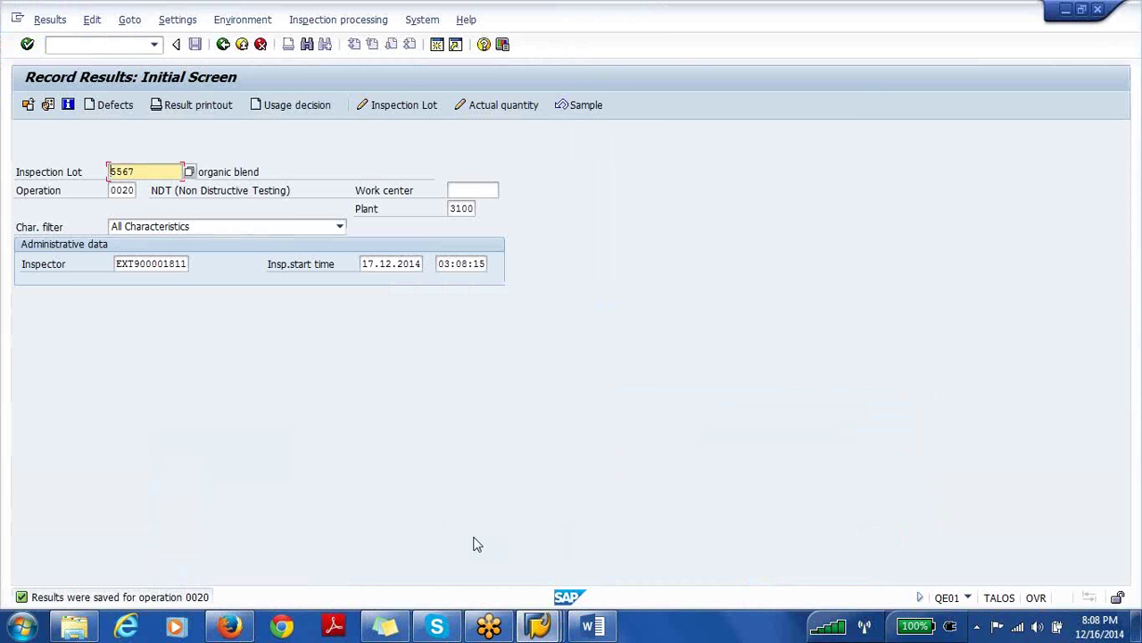
# Open the usage decision for inspection lot 5567 and enter UD code A1, Acceptance (Stock Posting Proposal).
pyautogui.click(263, 106)
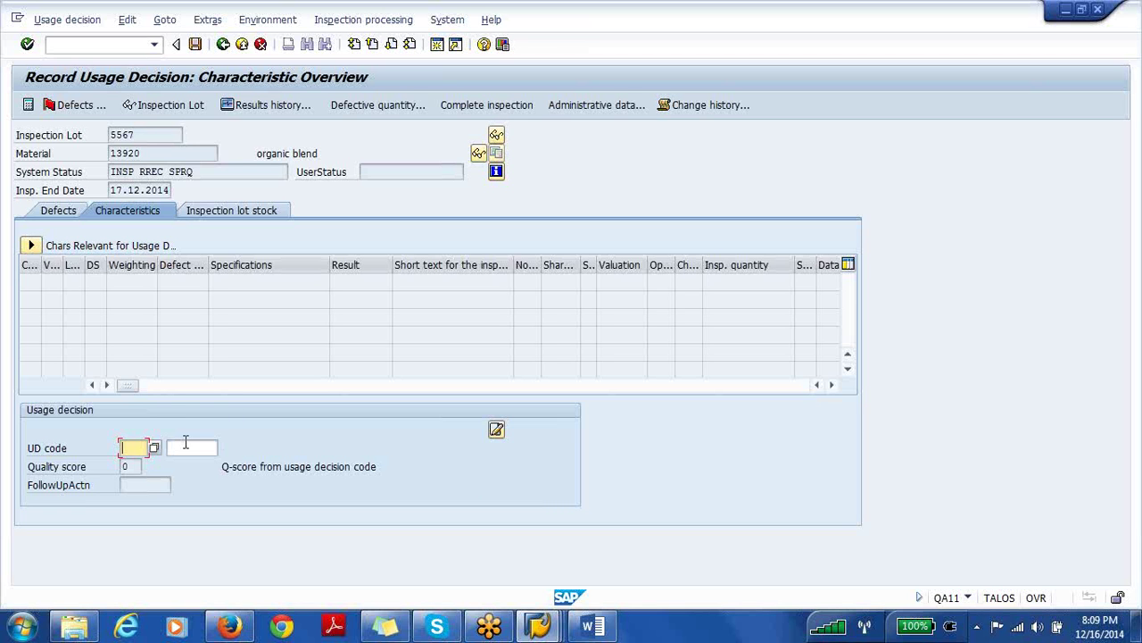
pyautogui.click(185, 446)
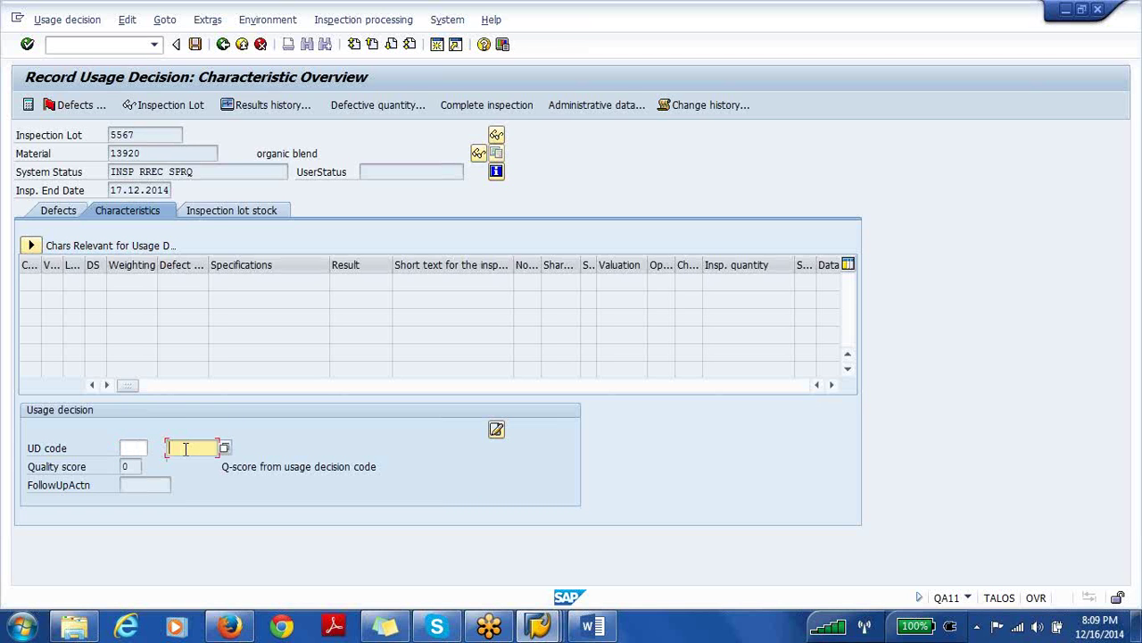
pyautogui.click(131, 447)
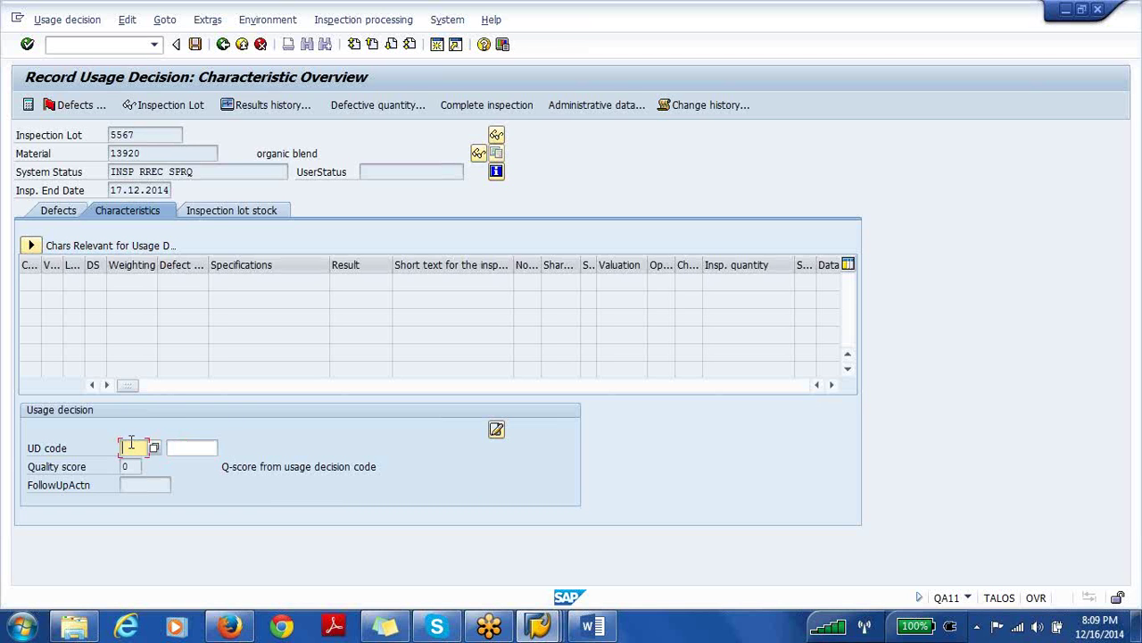
pyautogui.click(194, 443)
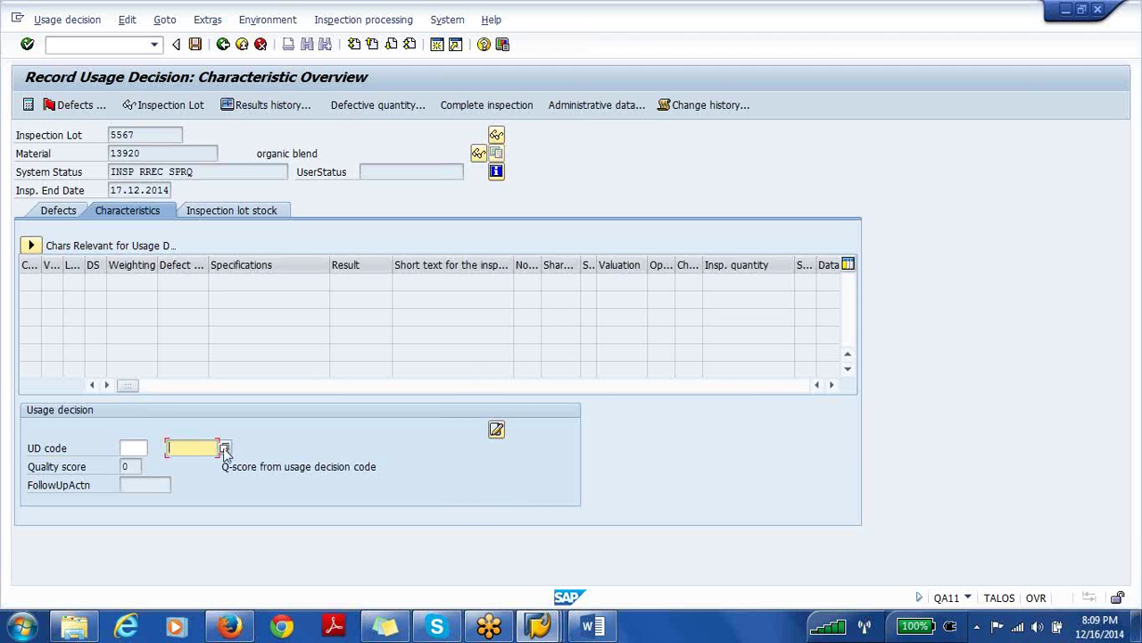
pyautogui.click(224, 449)
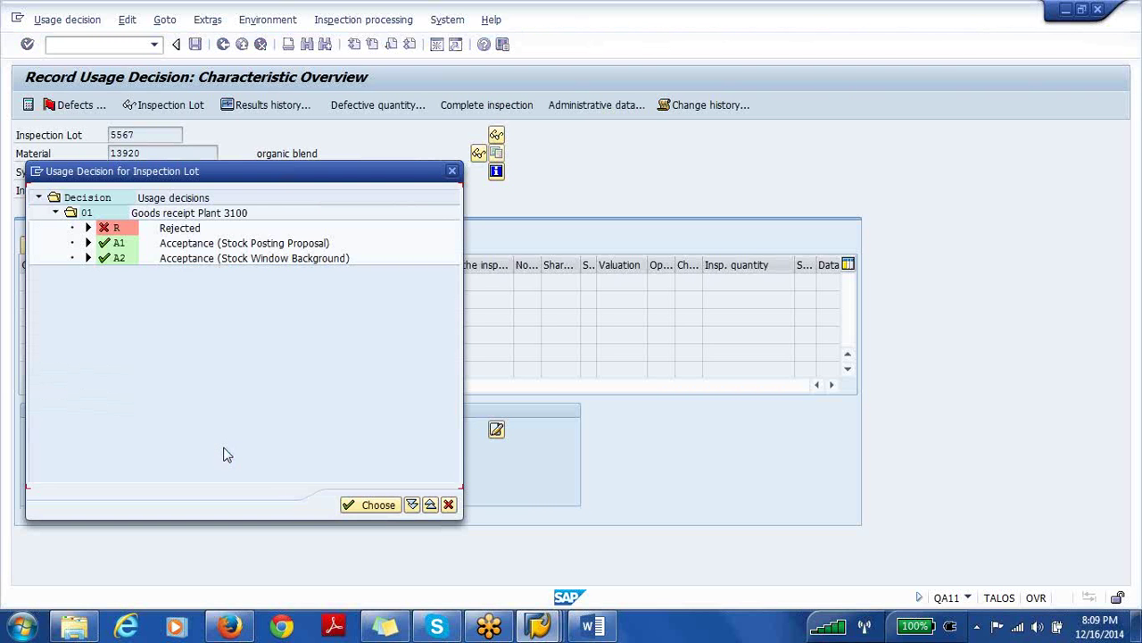
pyautogui.doubleClick(179, 247)
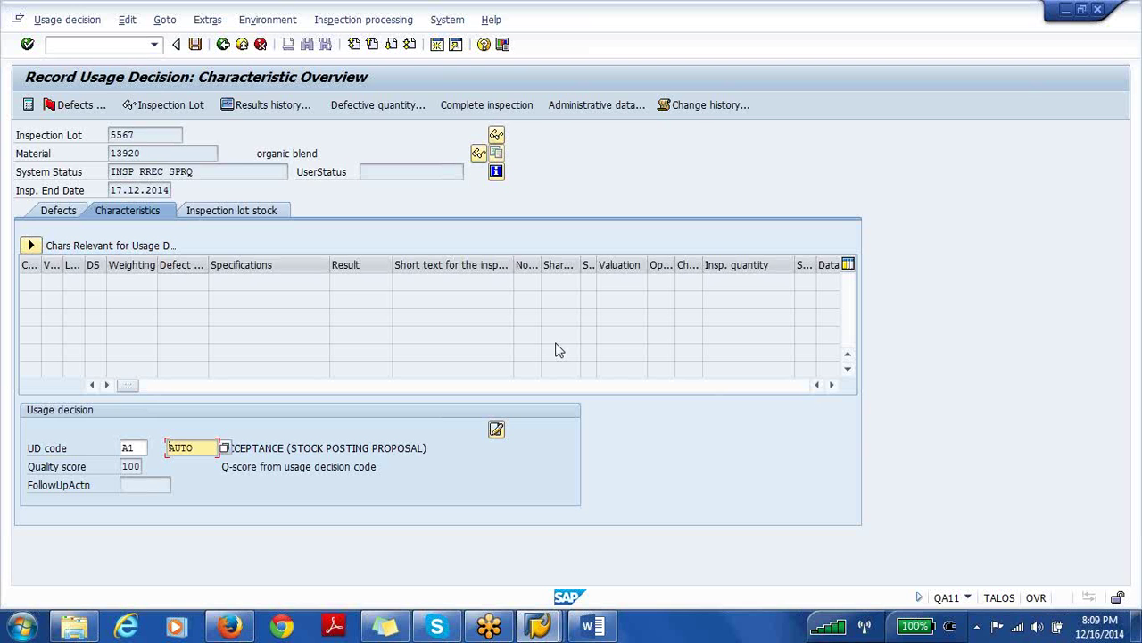
pyautogui.press('Return')
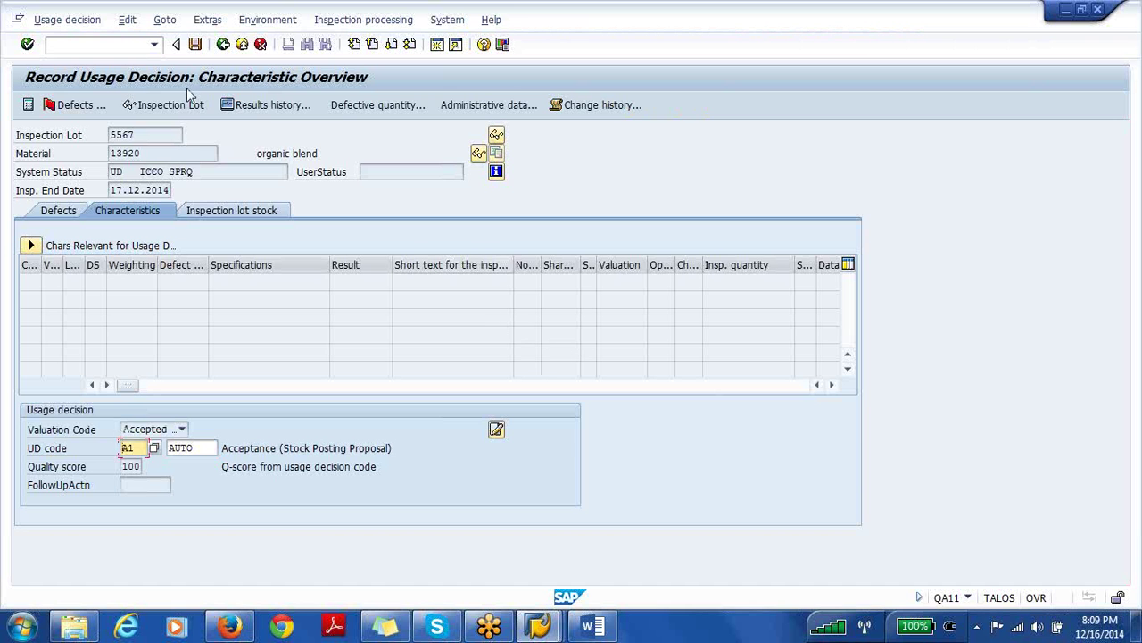
# Post 23 LB of the inspection lot to unrestricted use in storage location 0002 and save the usage decision.
pyautogui.click(195, 46)
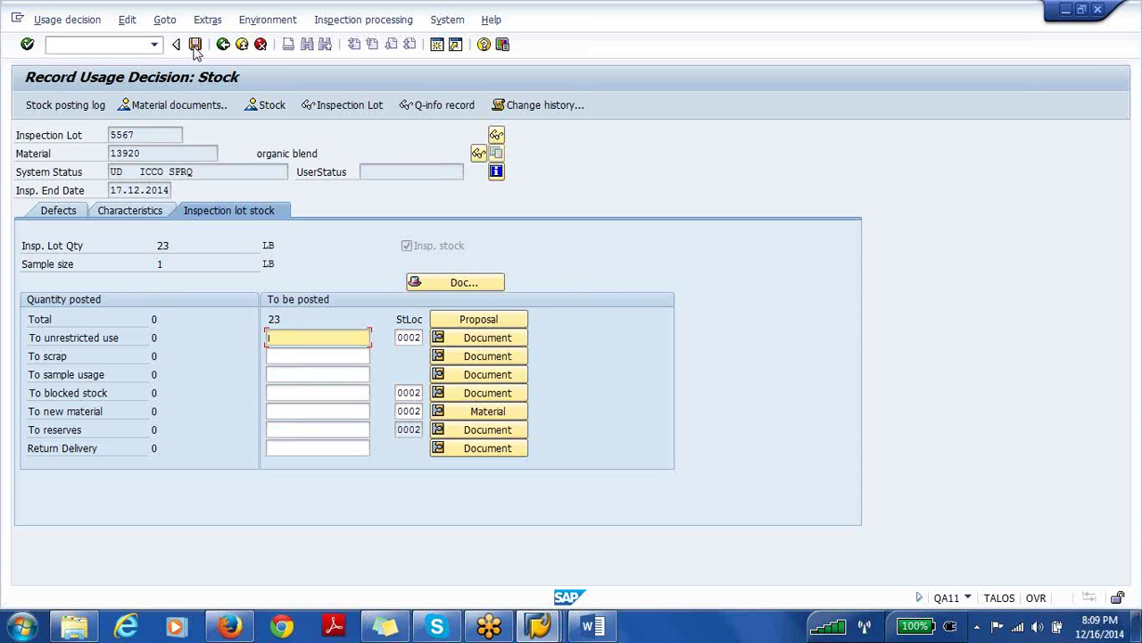
pyautogui.write('23')
pyautogui.click(404, 336)
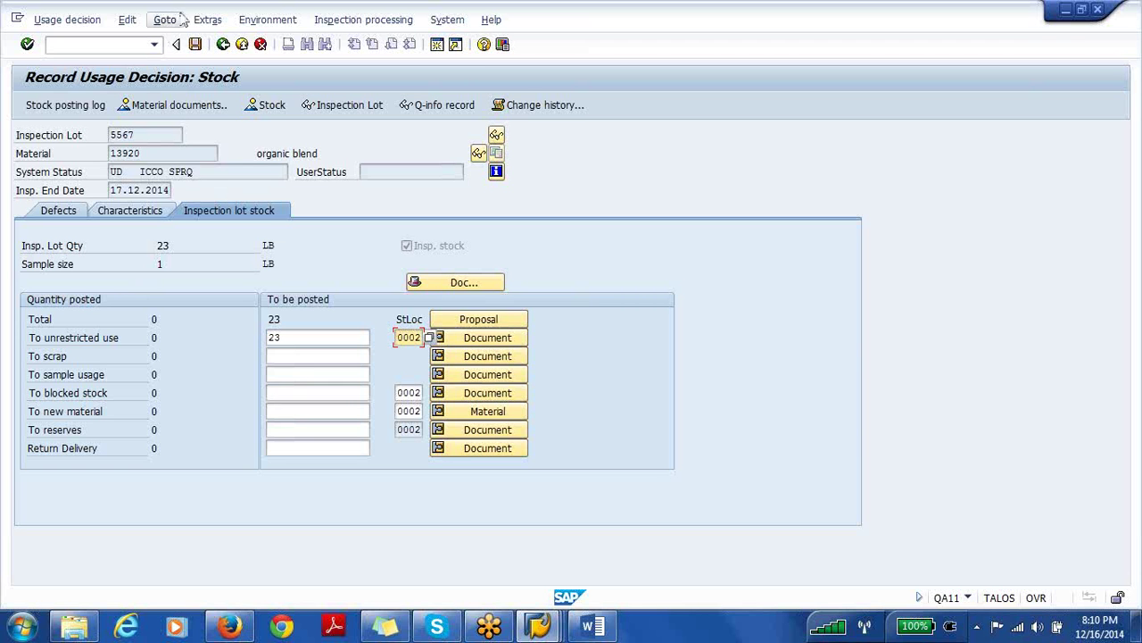
pyautogui.click(194, 46)
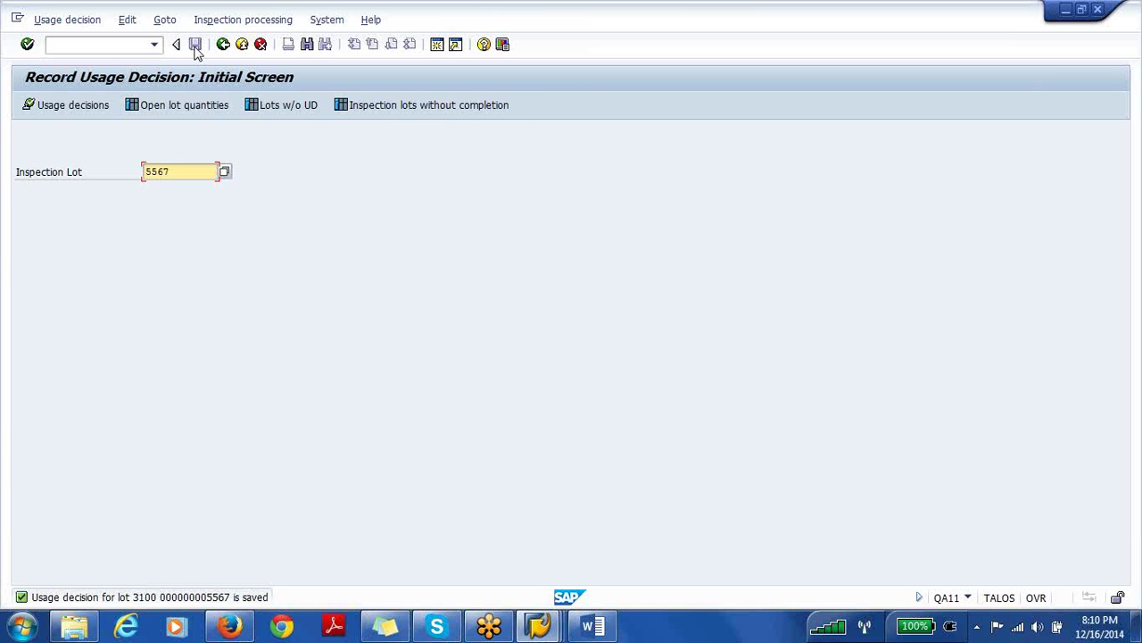
# Switch to Word and add the item "MMBE" after "Lot process", one level above its sub-items, followed by a new empty item.
pyautogui.click(555, 630)
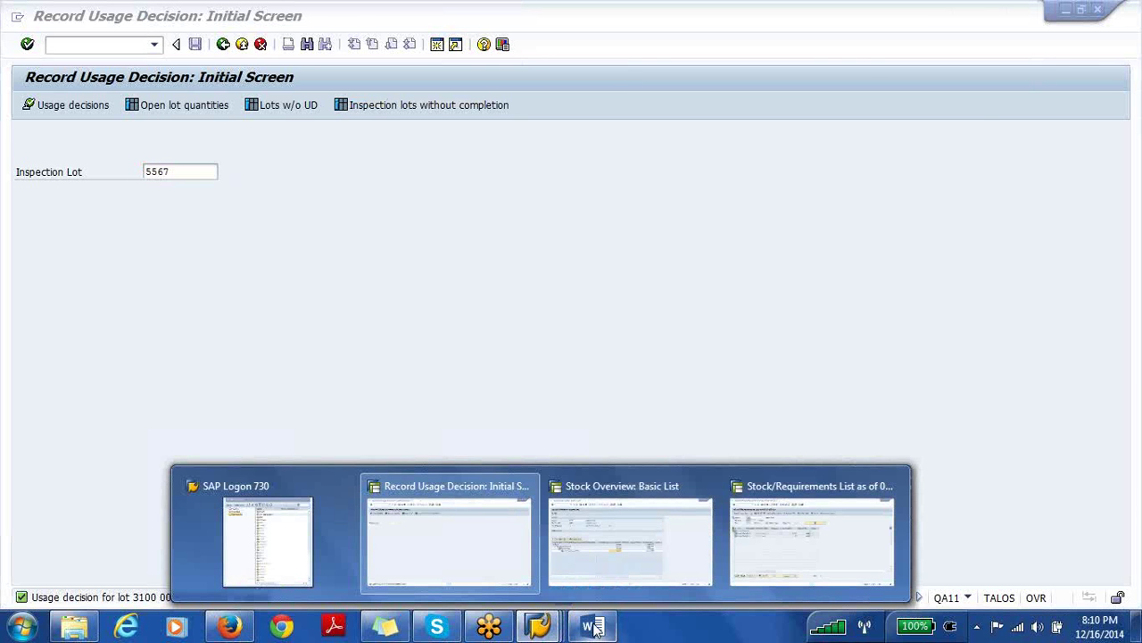
pyautogui.click(588, 627)
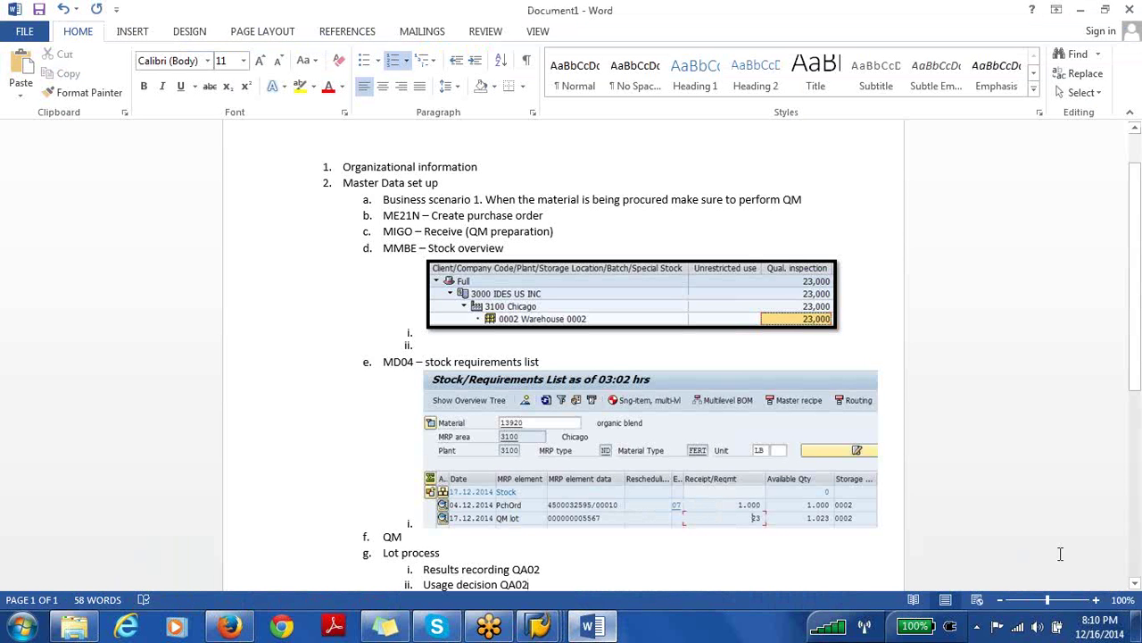
pyautogui.click(1136, 583)
pyautogui.click(1135, 584)
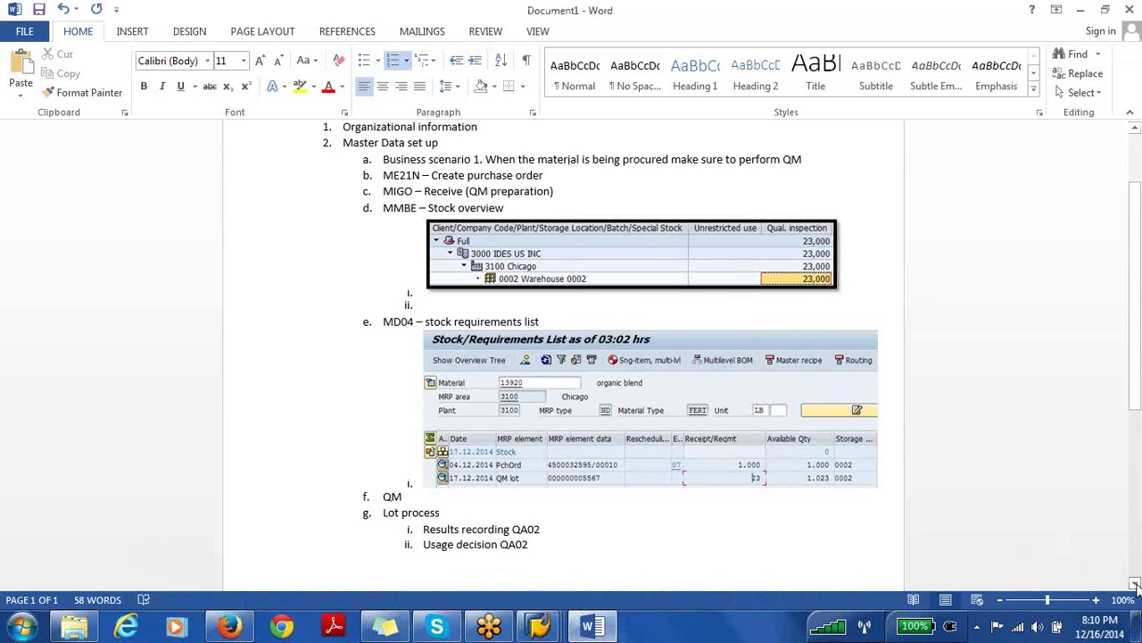
pyautogui.press('Return')
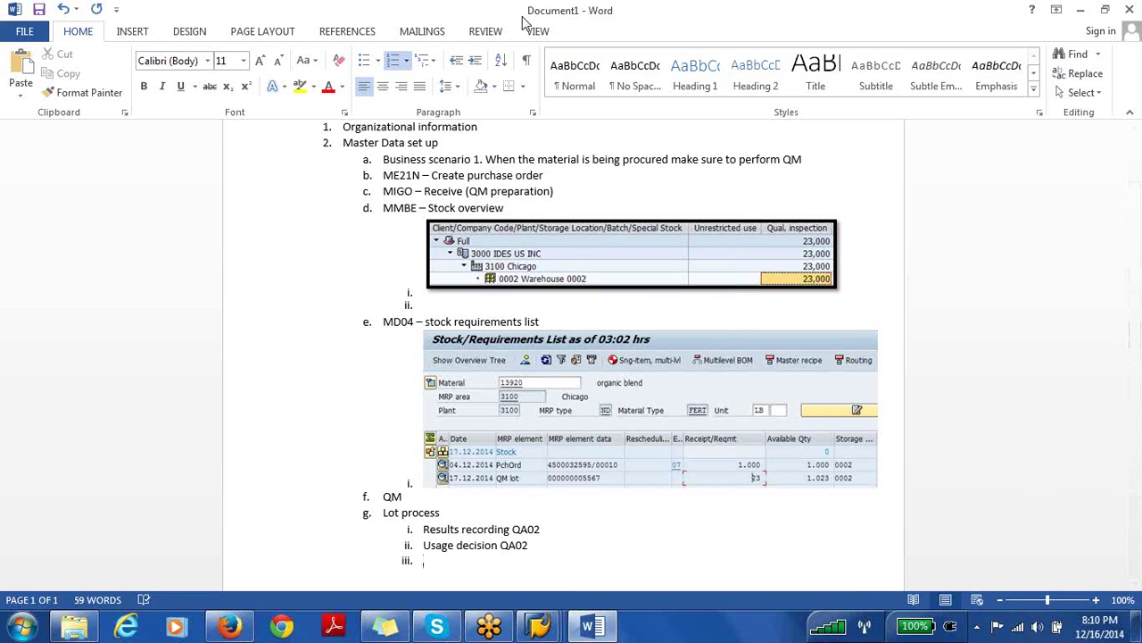
pyautogui.click(455, 62)
pyautogui.write('MMBE')
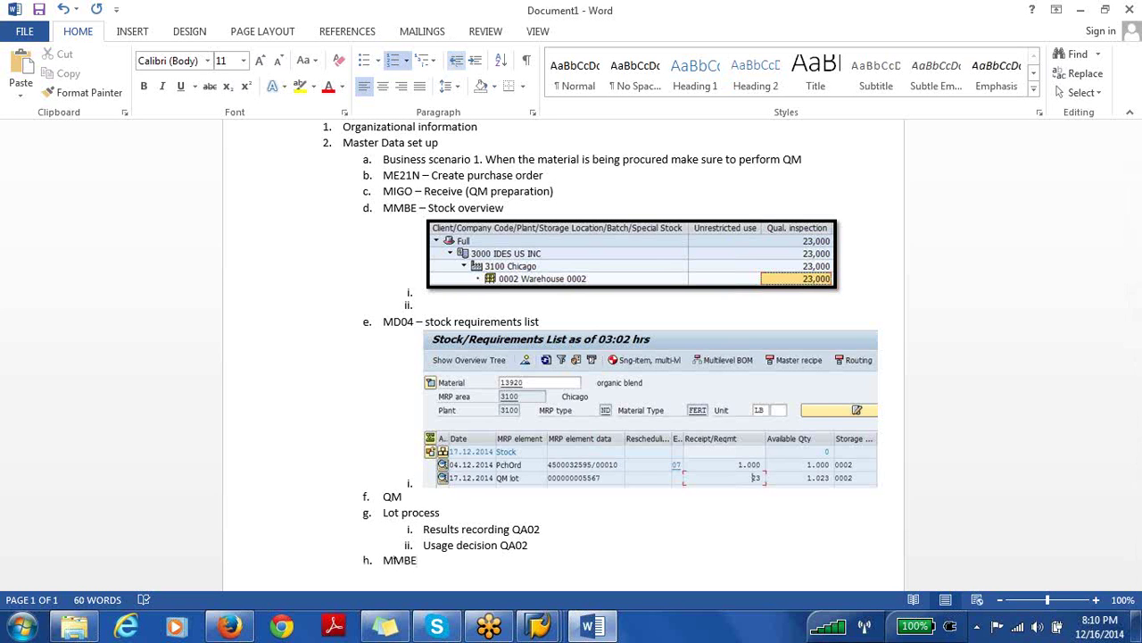
pyautogui.press('Return')
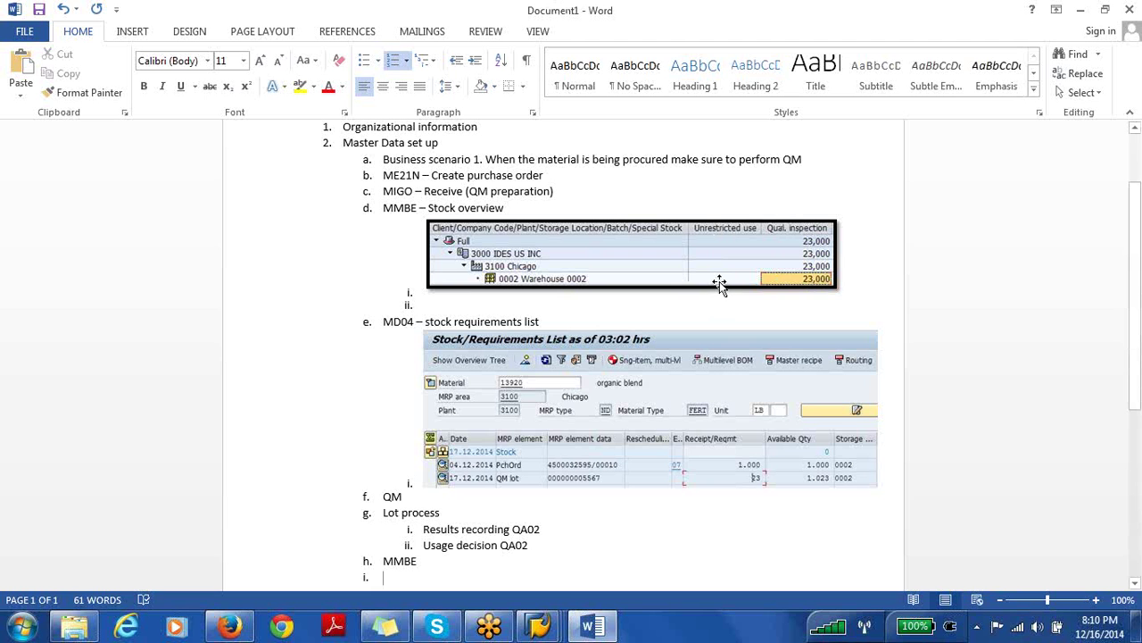
# Switch to the SAP Stock Overview session, reload it for material 13920, and check Warehouse 0002's quality inspection and unrestricted-use stock.
pyautogui.click(540, 627)
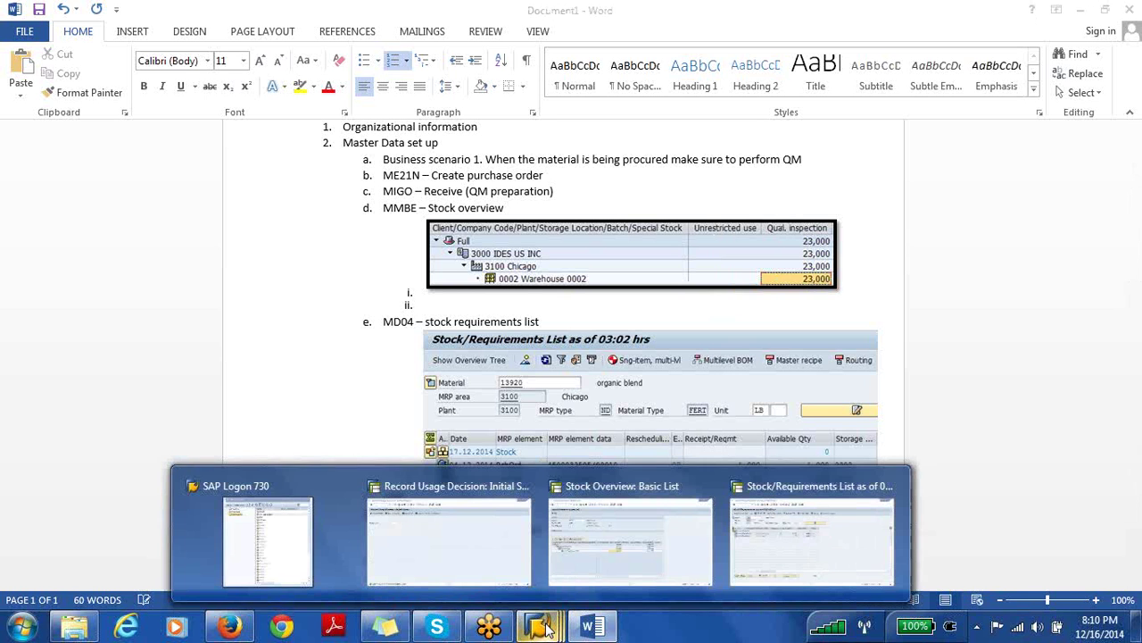
pyautogui.click(589, 560)
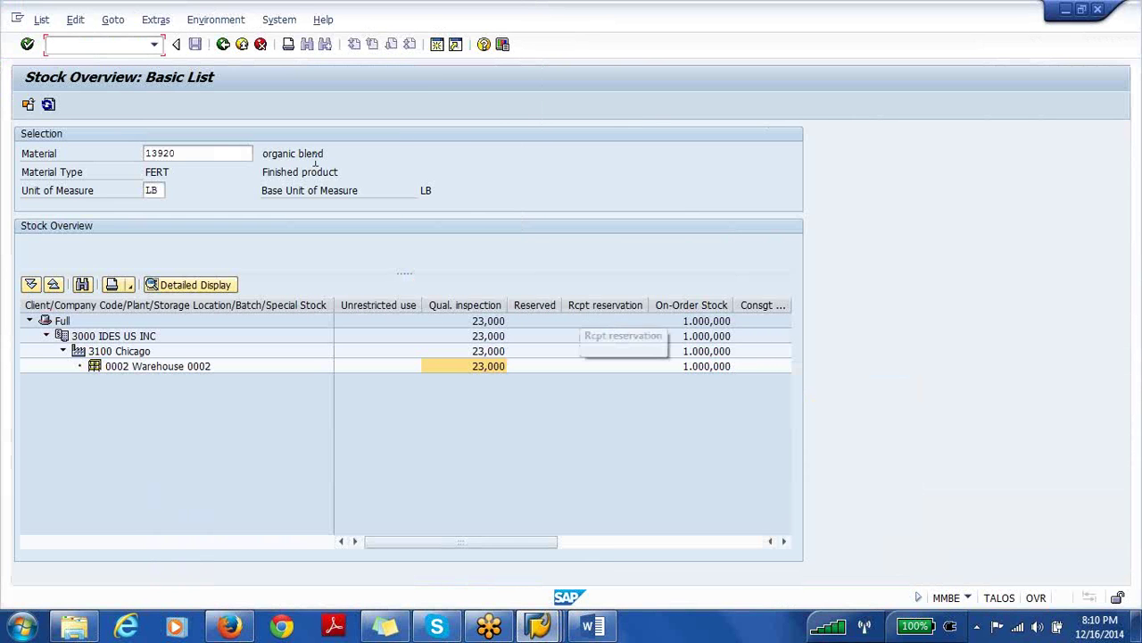
pyautogui.click(109, 22)
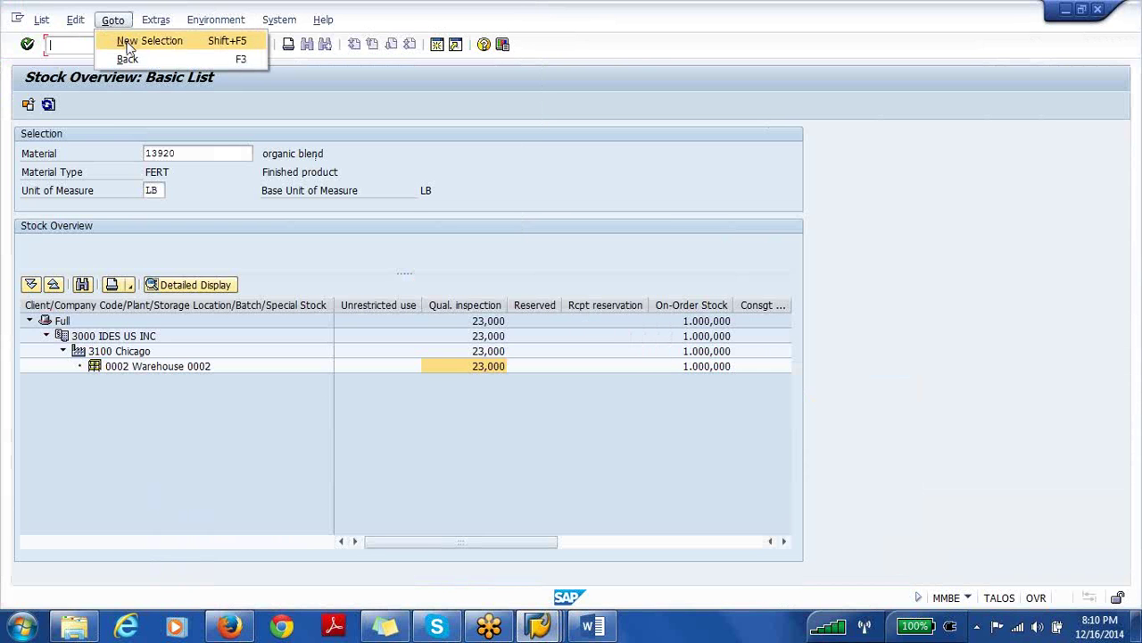
pyautogui.click(130, 45)
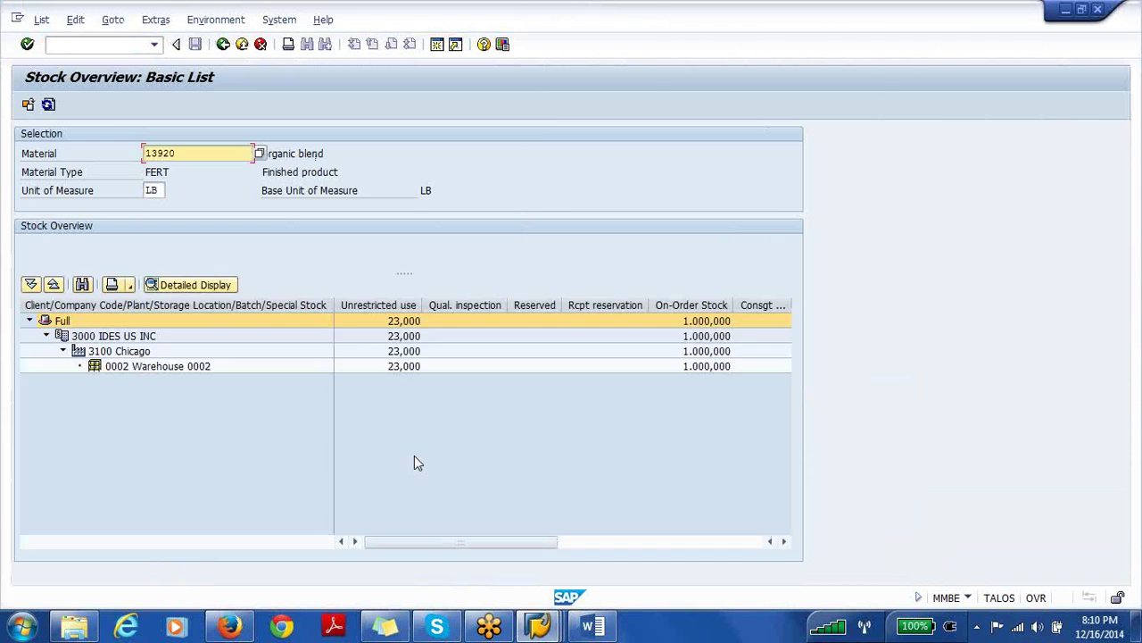
pyautogui.click(488, 368)
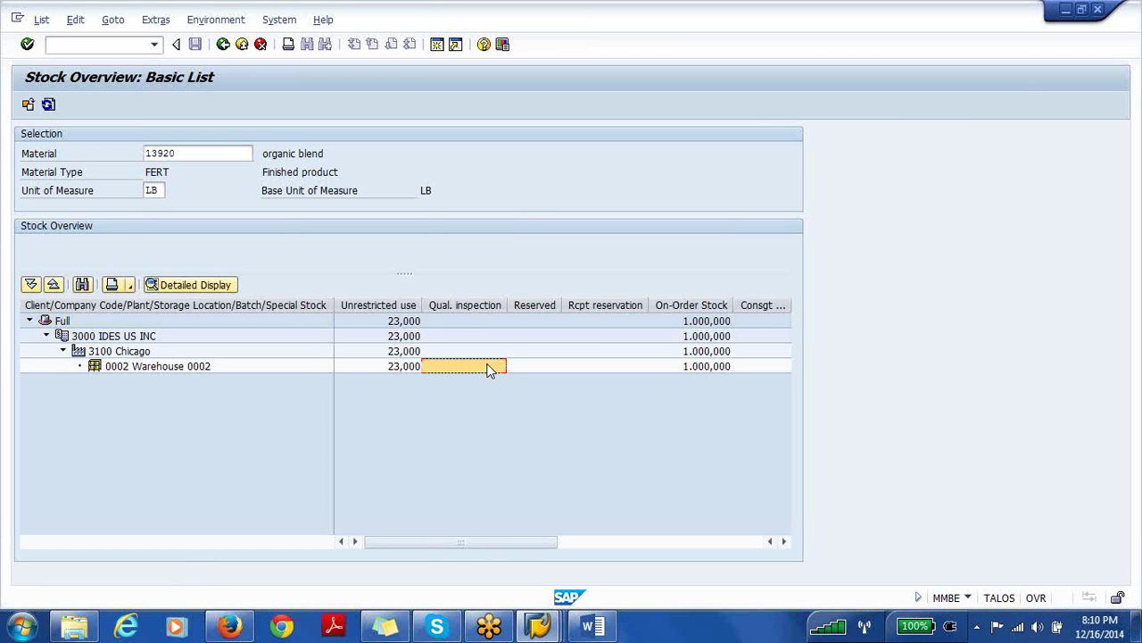
pyautogui.click(403, 373)
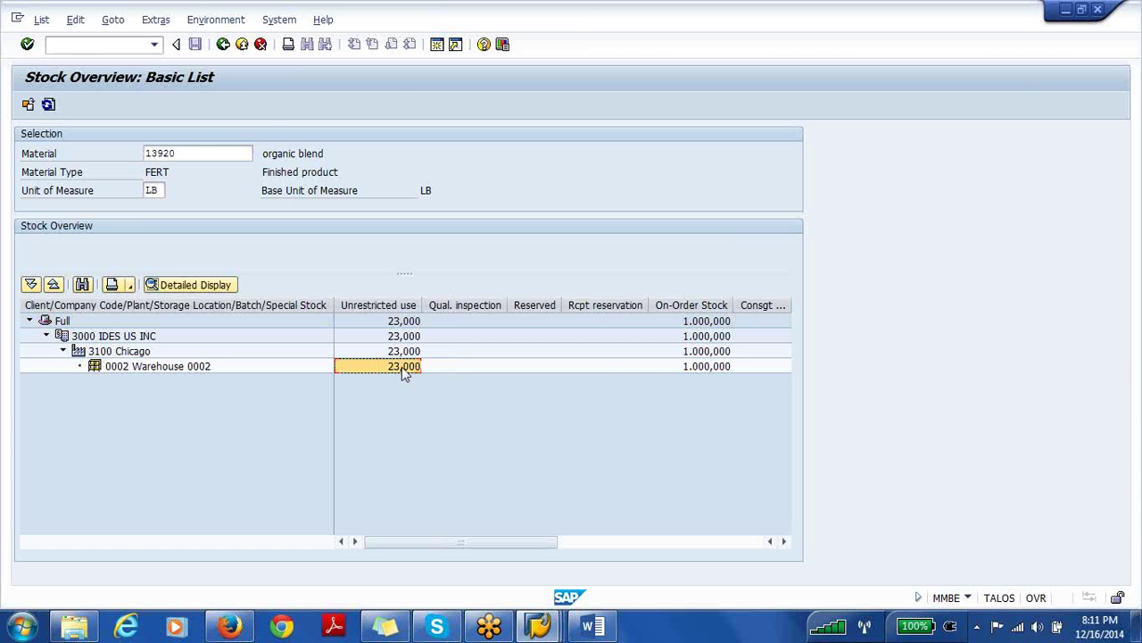
# View the material movements of material 13920 and return to the stock overview.
pyautogui.click(205, 24)
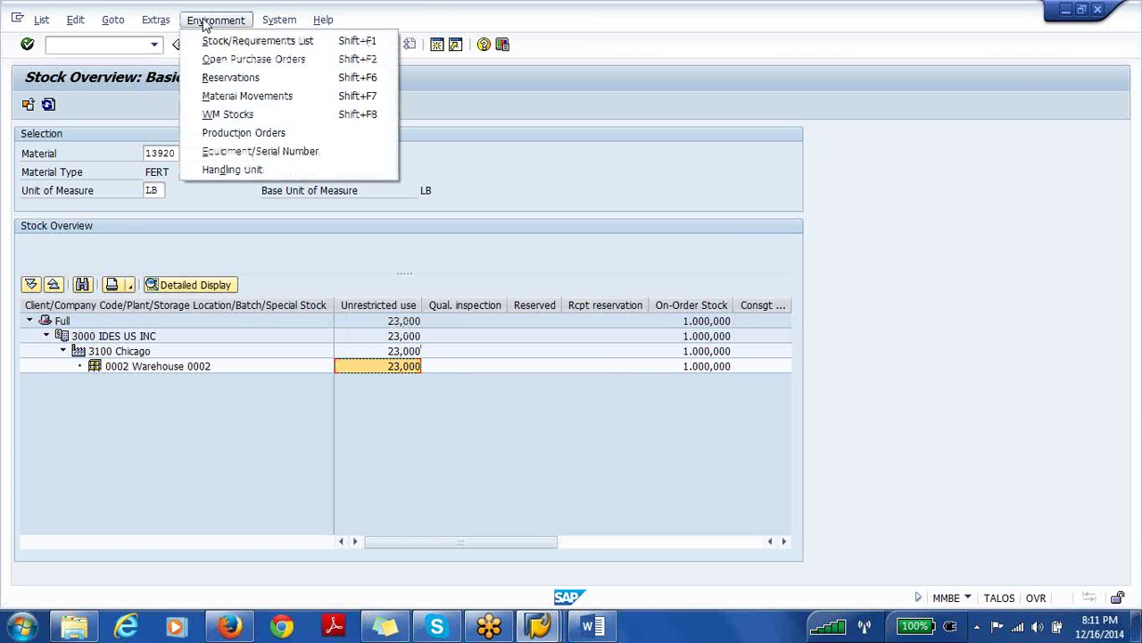
pyautogui.click(238, 96)
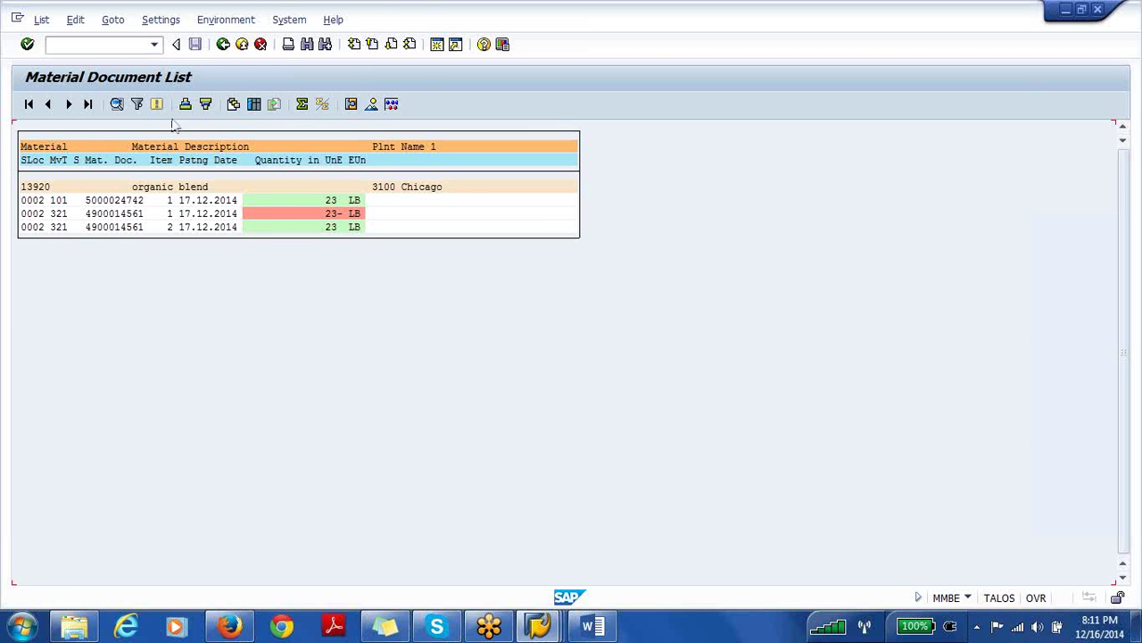
pyautogui.click(223, 45)
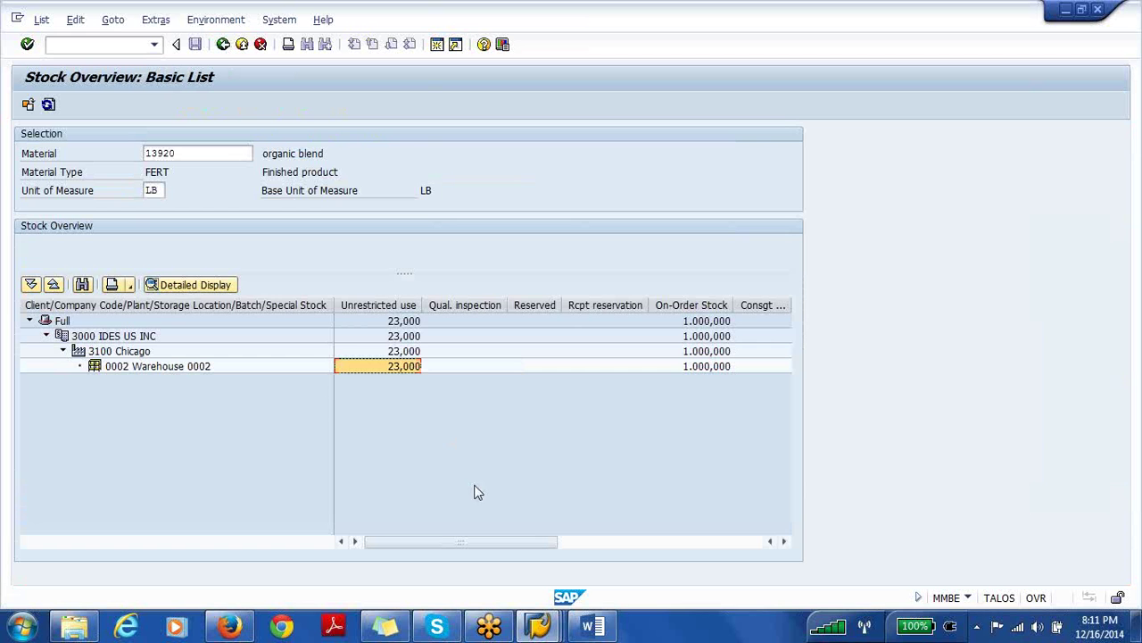
# Capture the stock overview's hierarchy through the Qual. inspection column, paste it below "MMBE" in Word, and add the item "MD04".
pyautogui.moveTo(539, 630)
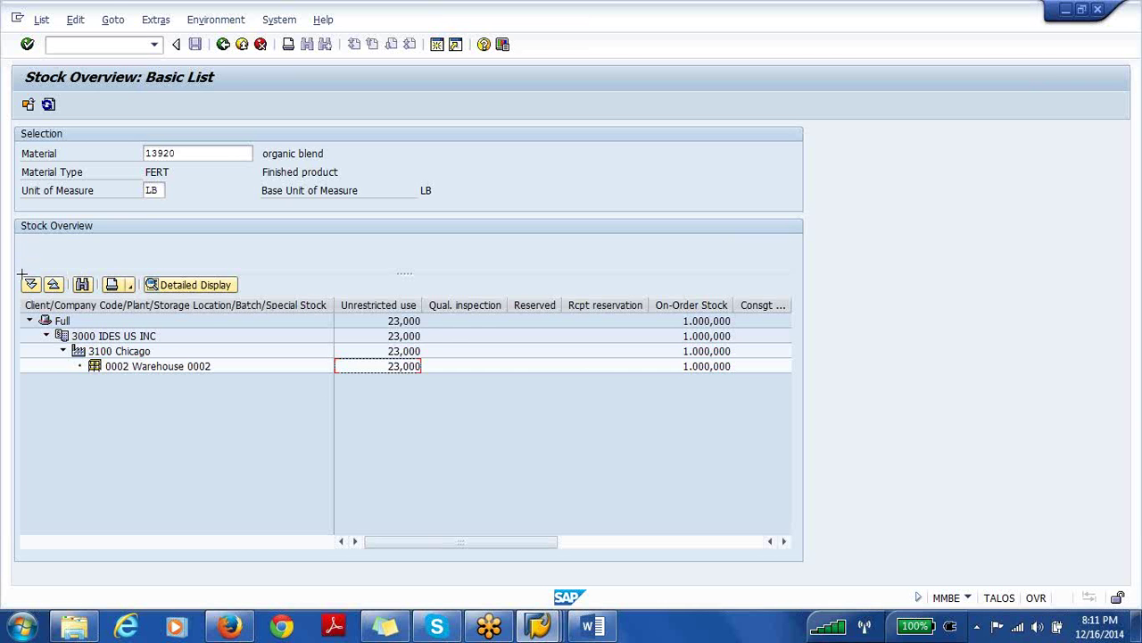
pyautogui.moveTo(12, 273); pyautogui.dragTo(511, 383)
pyautogui.click(597, 628)
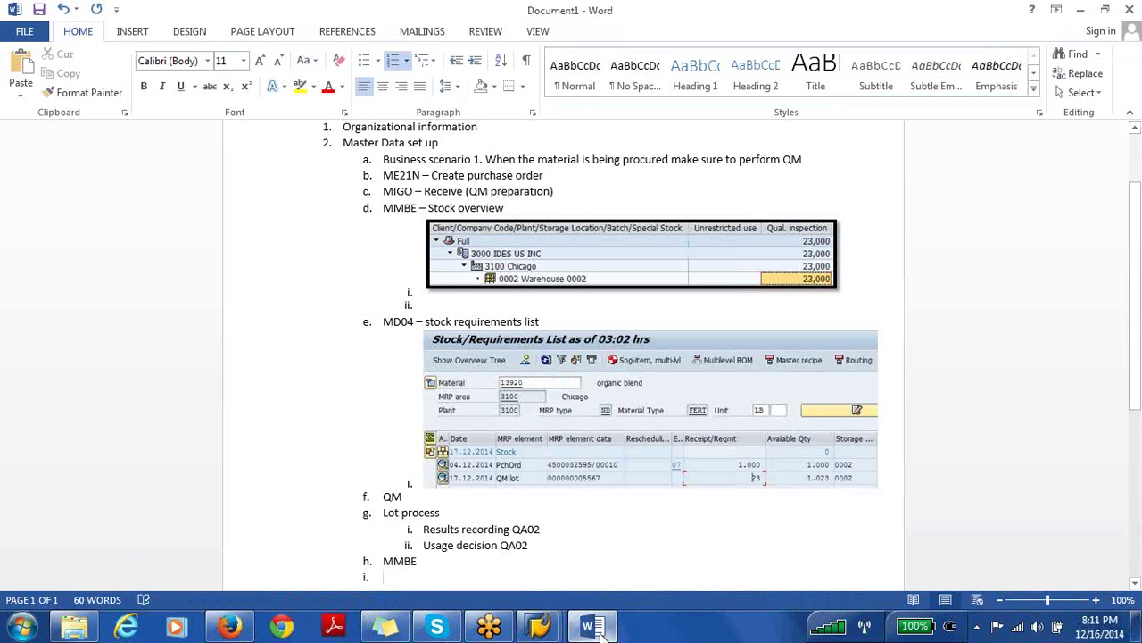
pyautogui.hotkey('ctrl', 'v')
pyautogui.press('Return')
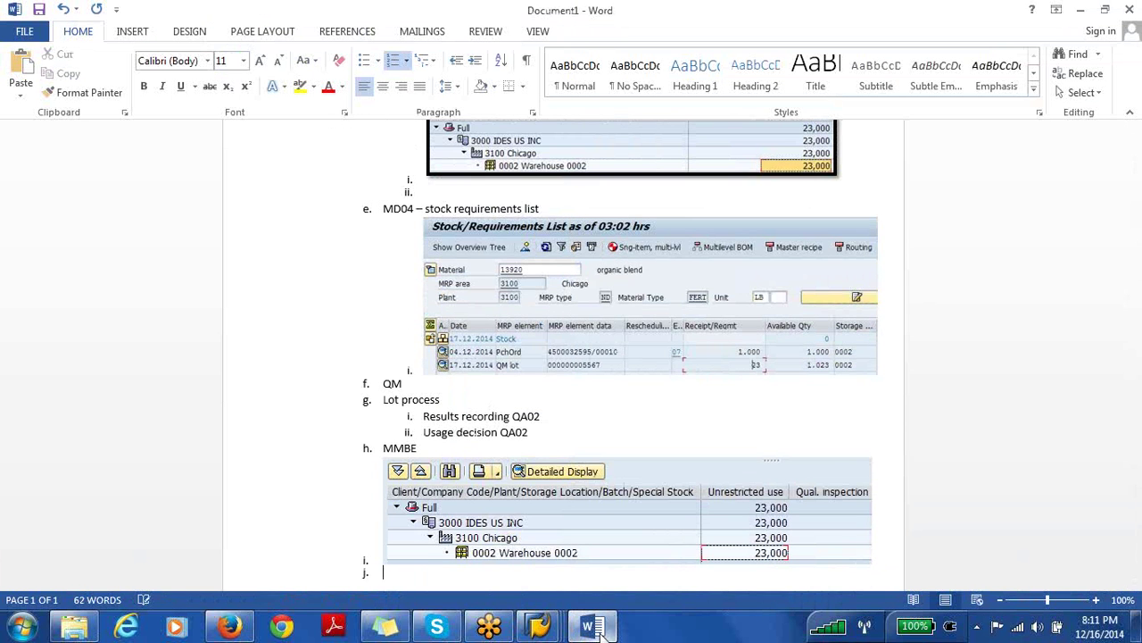
pyautogui.write('MD04')
pyautogui.press('Return')
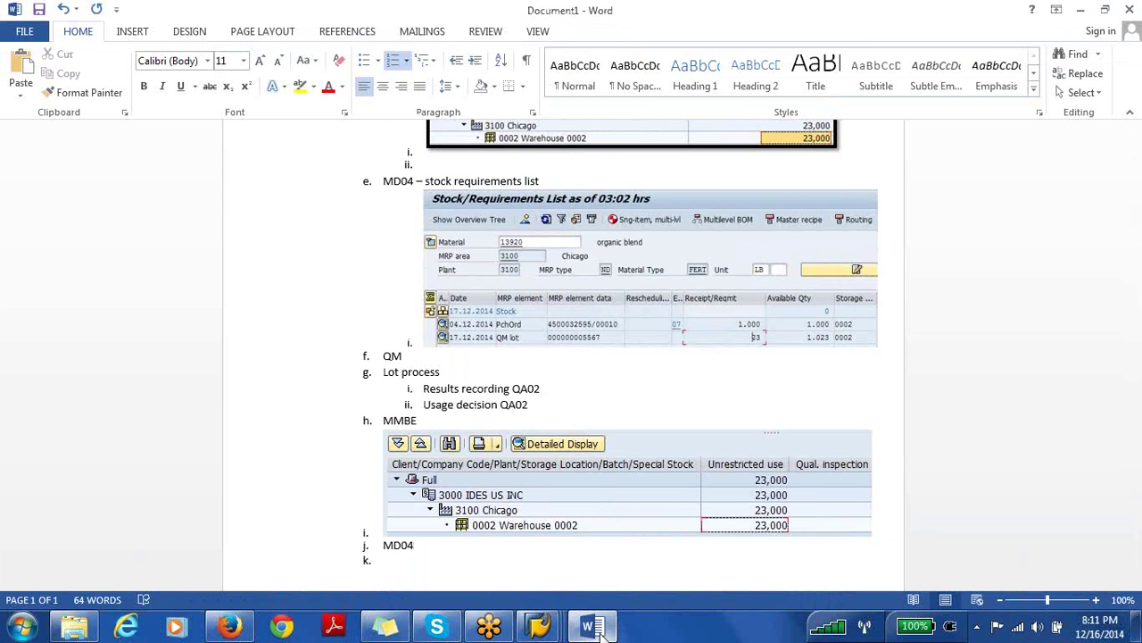
# Switch to the SAP Stock/Requirements List session, refresh the list for material 13920, and check the Stock row's available quantity.
pyautogui.click(551, 630)
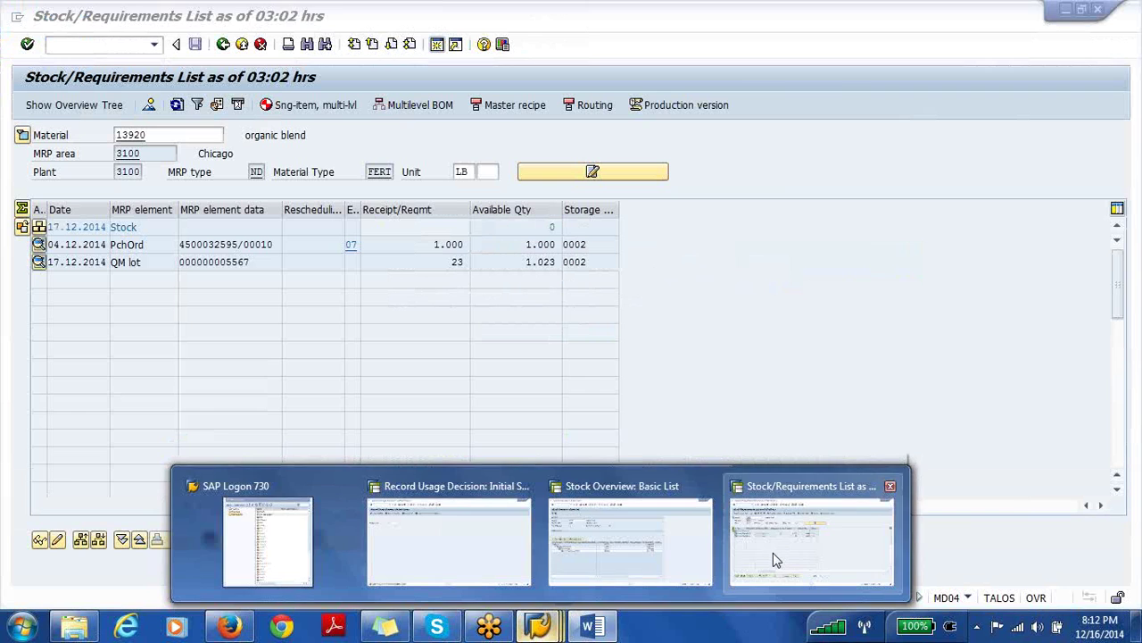
pyautogui.click(773, 552)
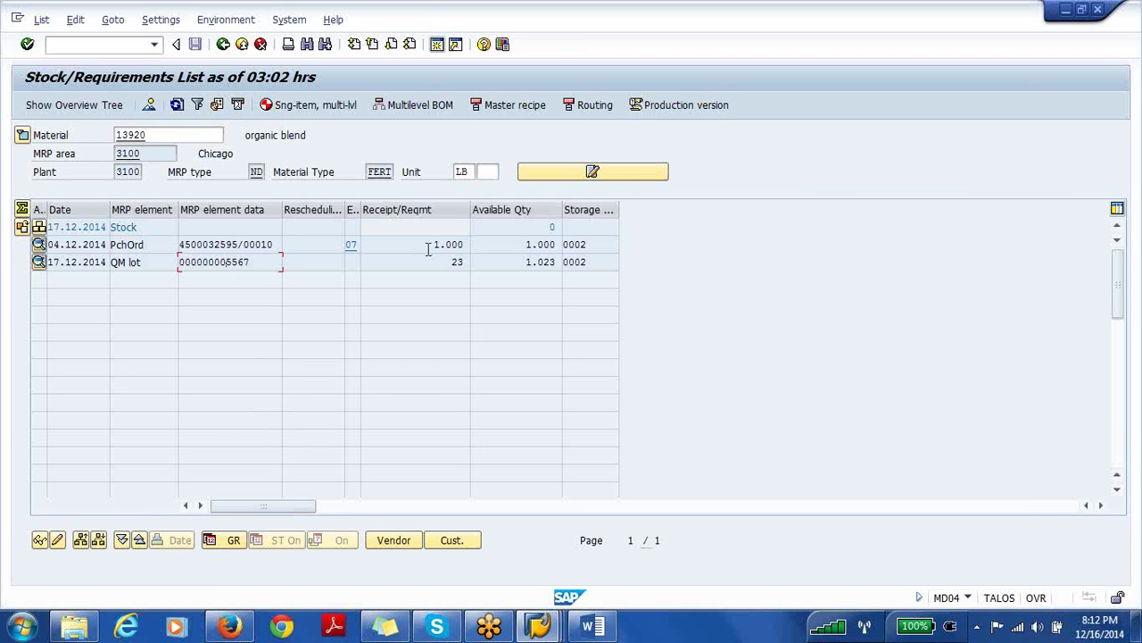
pyautogui.click(545, 229)
pyautogui.click(177, 105)
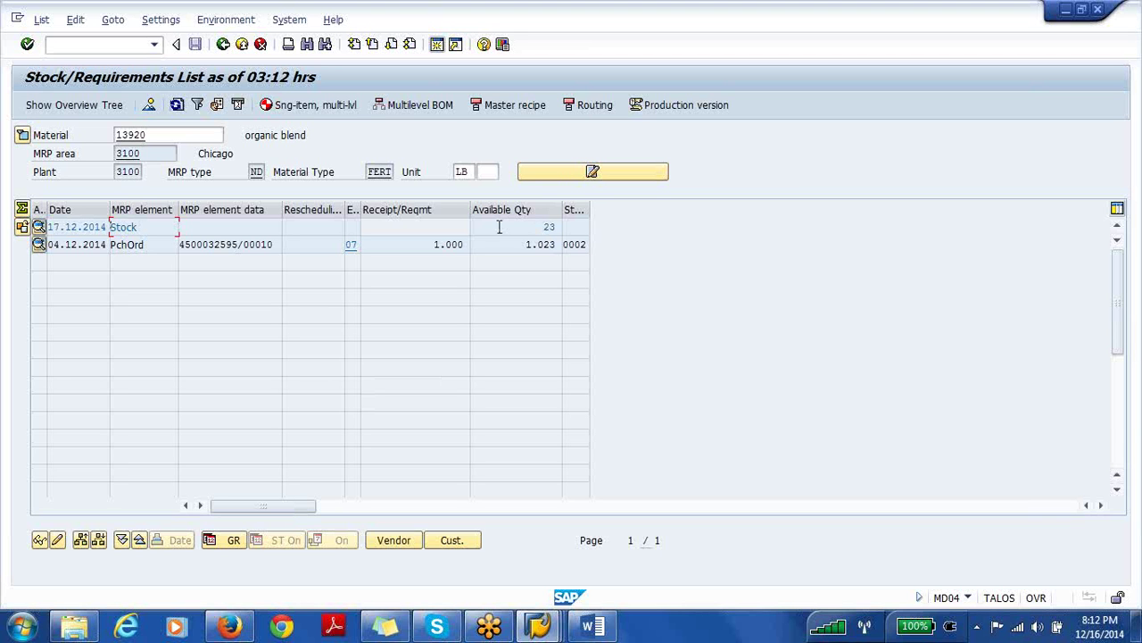
pyautogui.click(544, 227)
# Capture the refreshed stock/requirements list from its title through the purchase order row and paste it below "MD04" in Word.
pyautogui.click(593, 628)
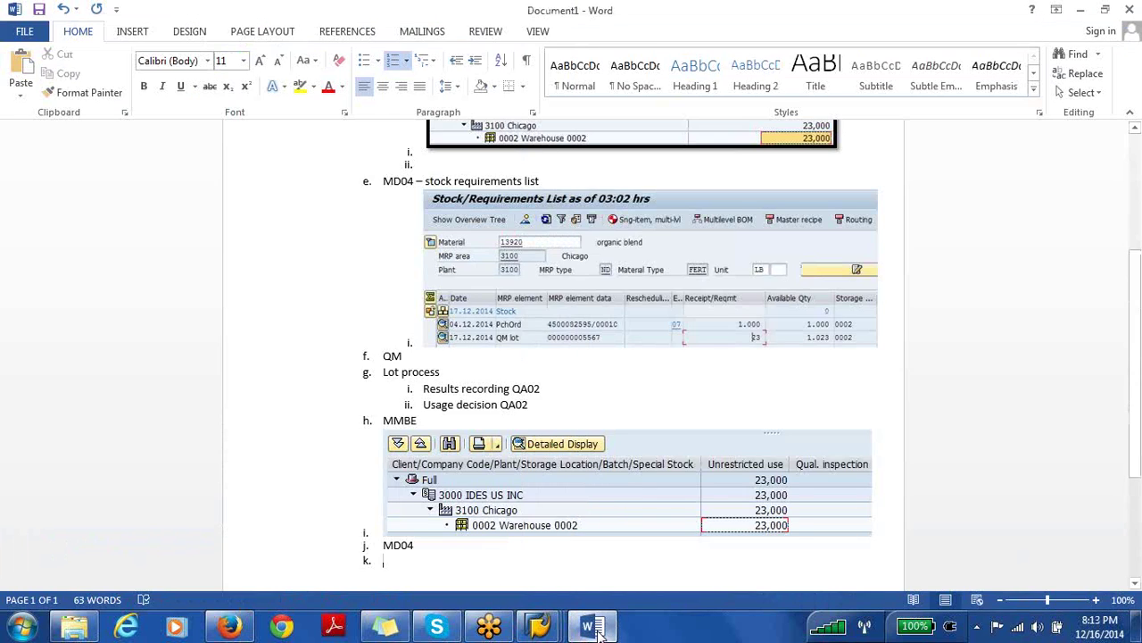
pyautogui.click(594, 628)
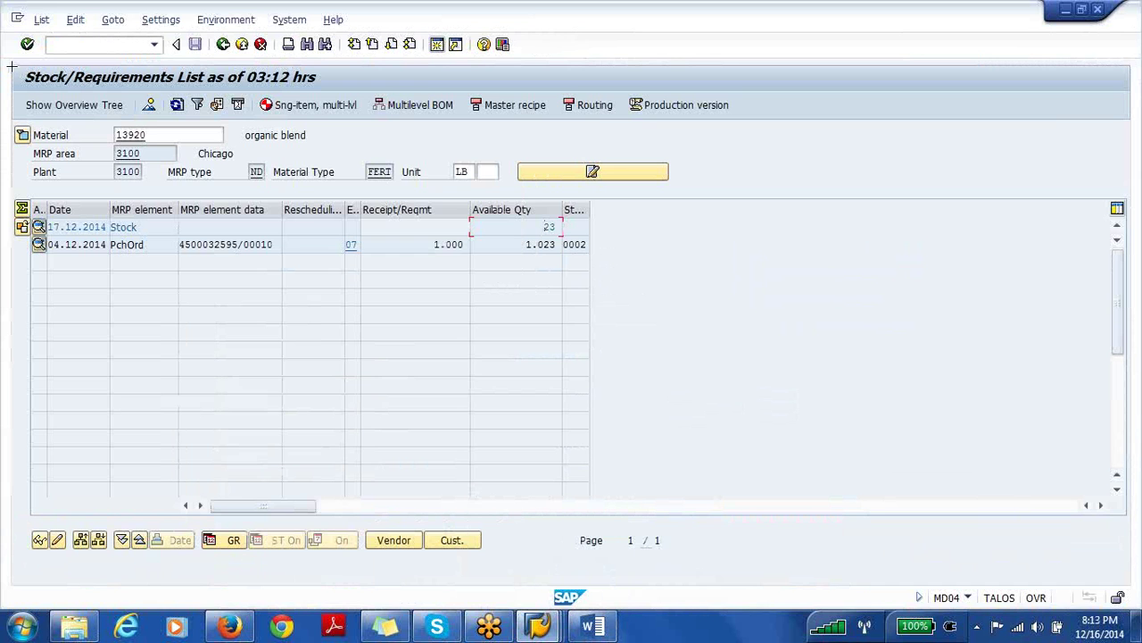
pyautogui.moveTo(12, 66); pyautogui.dragTo(591, 261)
pyautogui.click(593, 626)
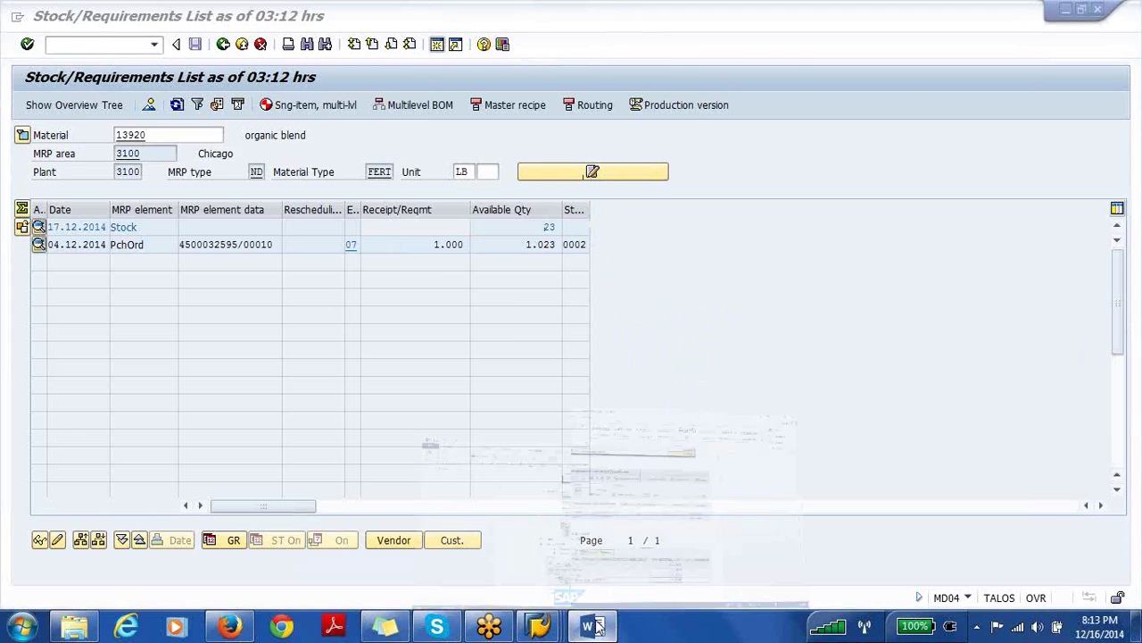
pyautogui.hotkey('ctrl', 'v')
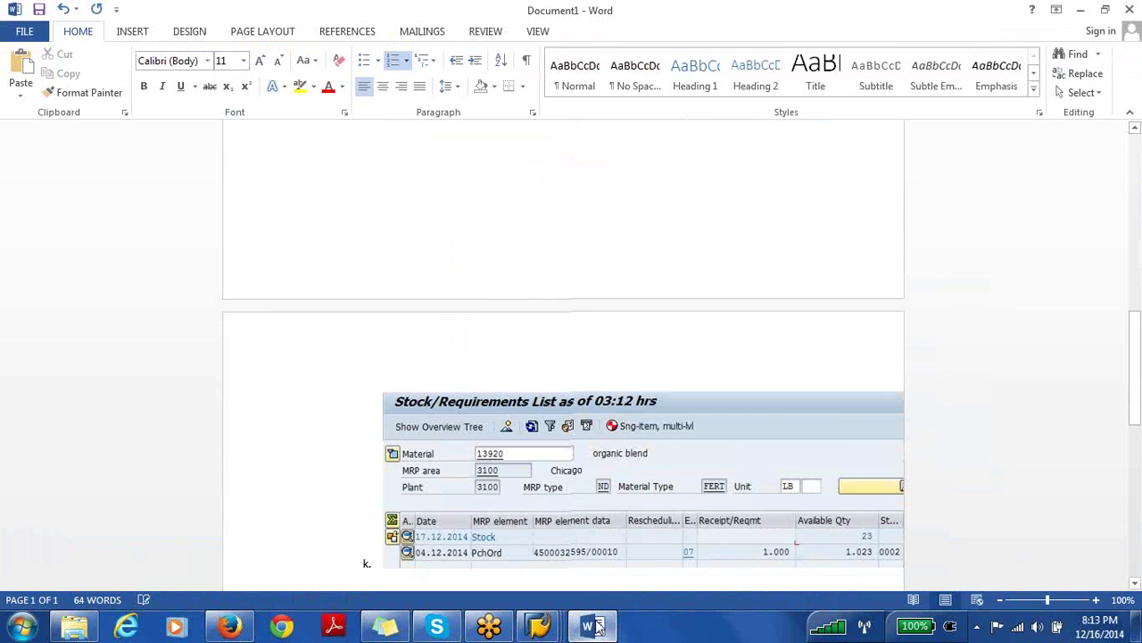